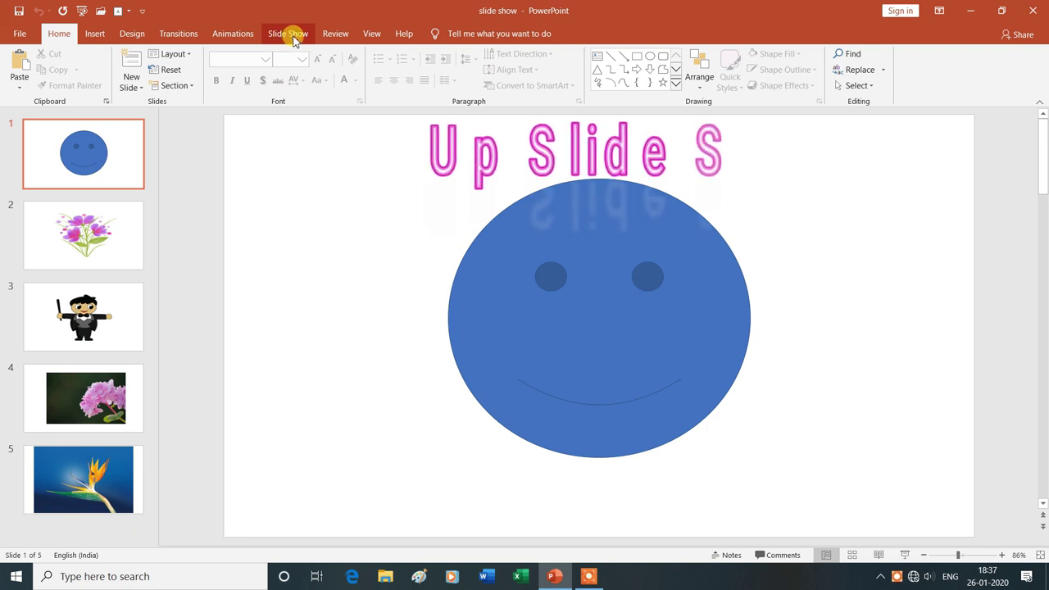
Step: Switch the ribbon to the Slide Show tab for the five-slide presentation
{"action": "left_click", "coordinate": [292, 37]}
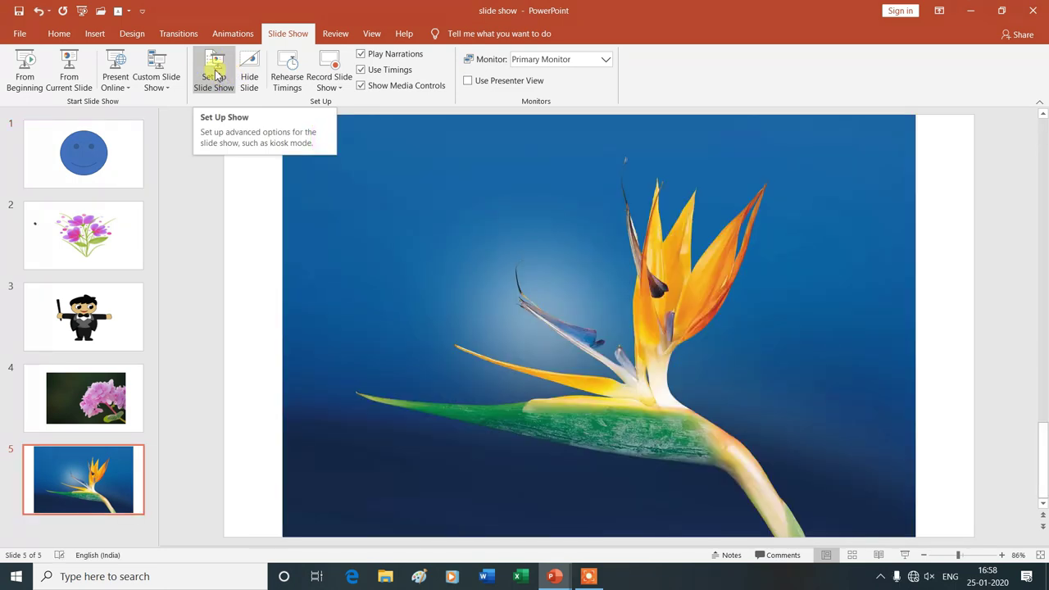
Step: Confirm Set Up Show as speaker-presented, full screen with all slides, and start presenting from slide 1
{"action": "left_click", "coordinate": [215, 74]}
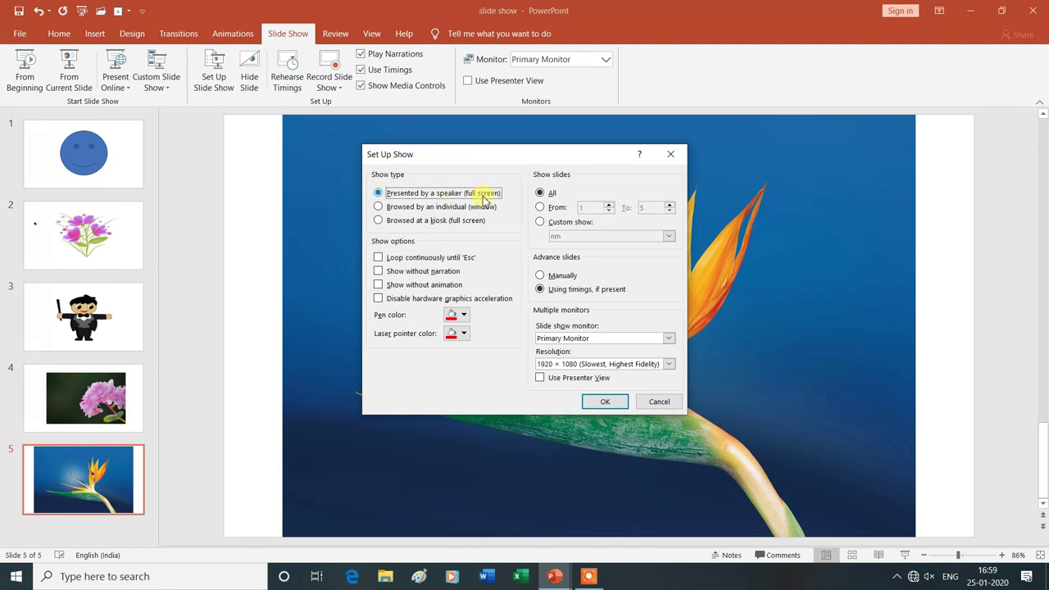
{"action": "left_click", "coordinate": [606, 401]}
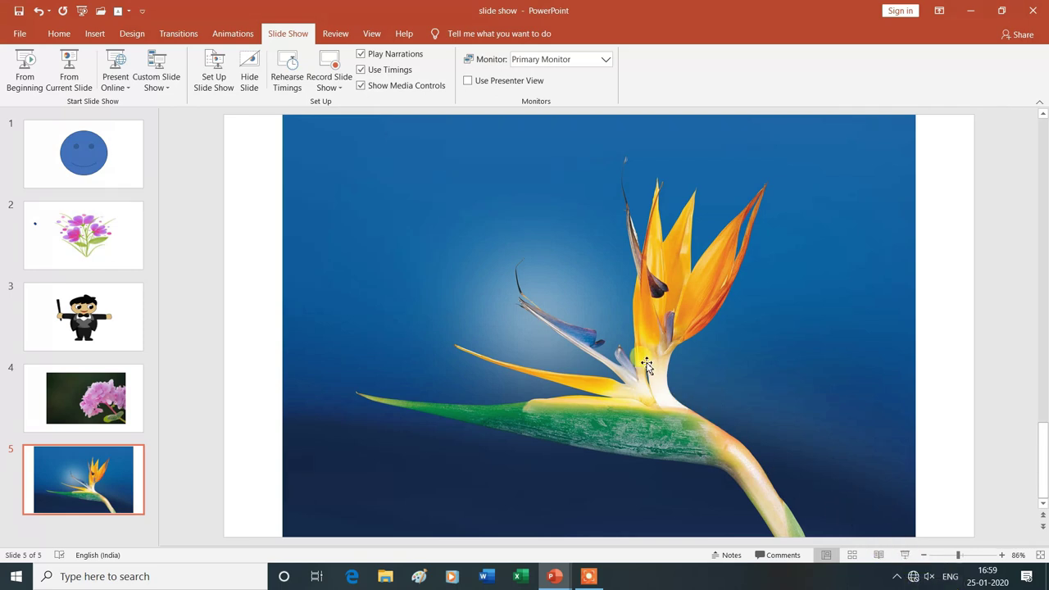
{"action": "key", "text": "F5"}
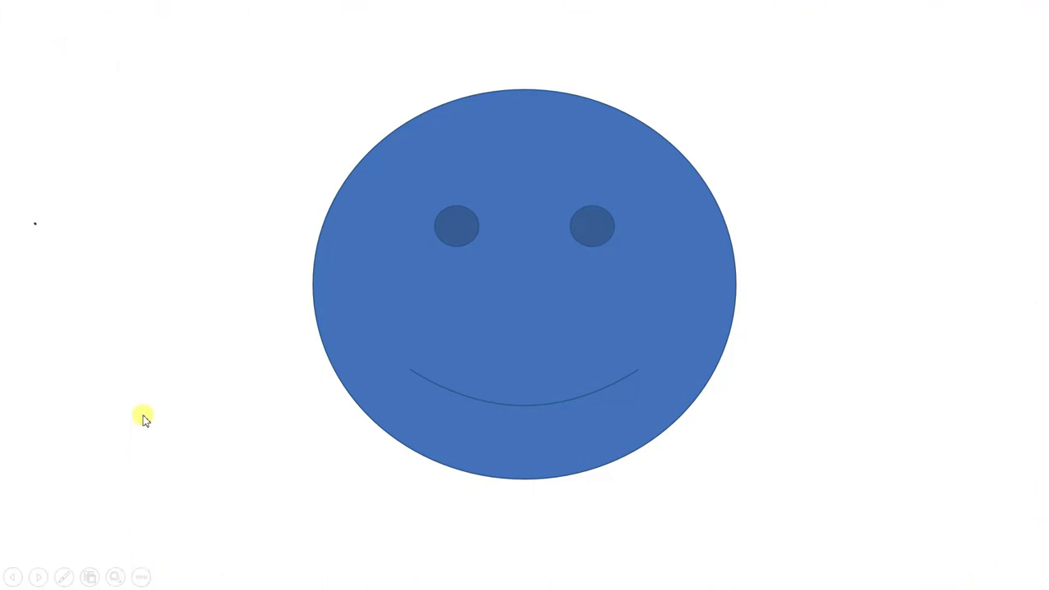
Step: End the show and choose 'Browsed by an individual (window)' in Set Up Show
{"action": "key", "text": "Escape"}
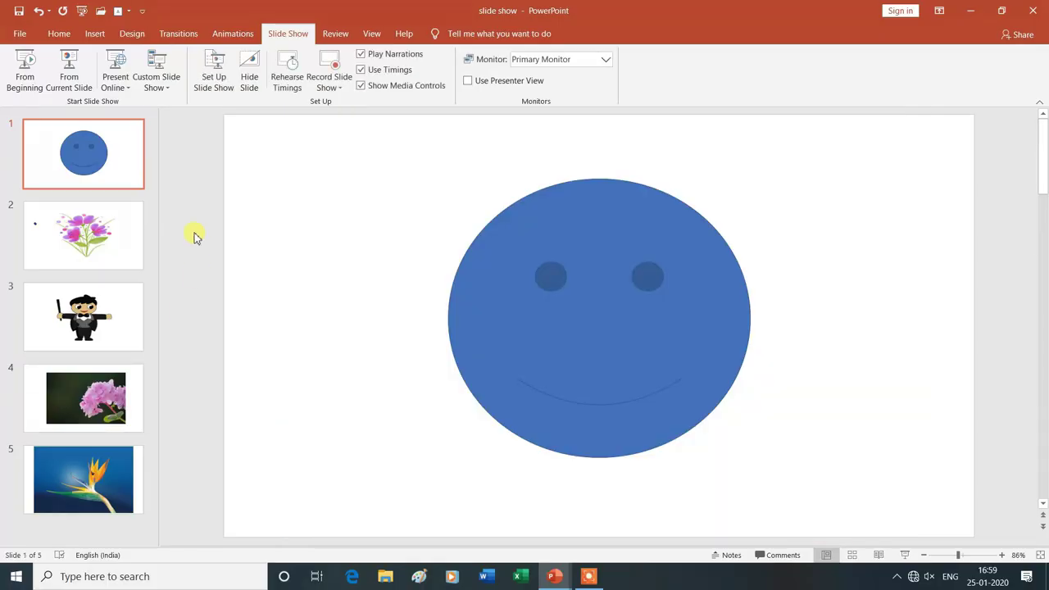
{"action": "left_click", "coordinate": [216, 82]}
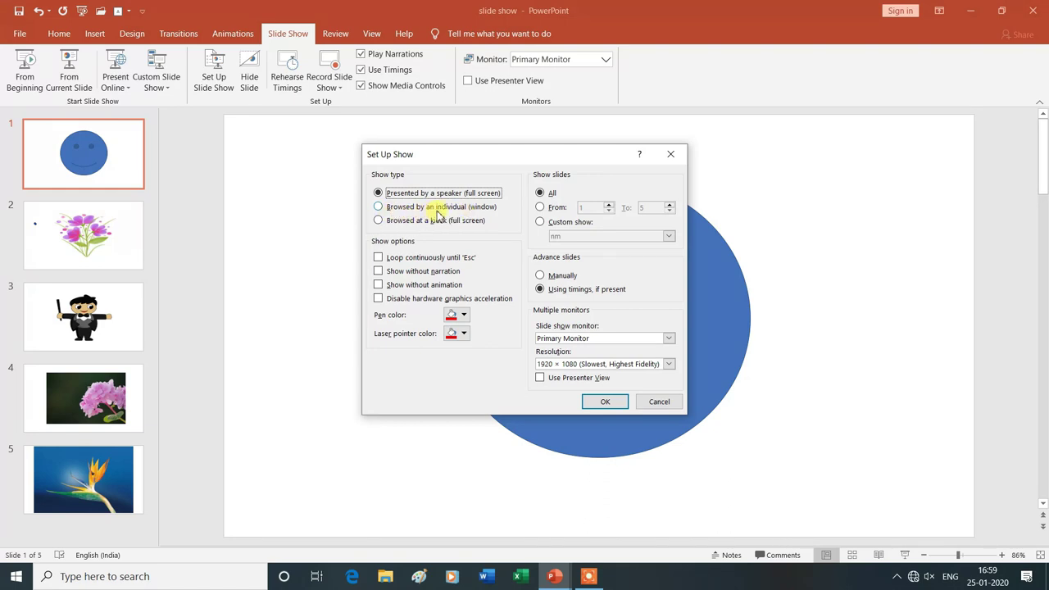
{"action": "left_click", "coordinate": [378, 207]}
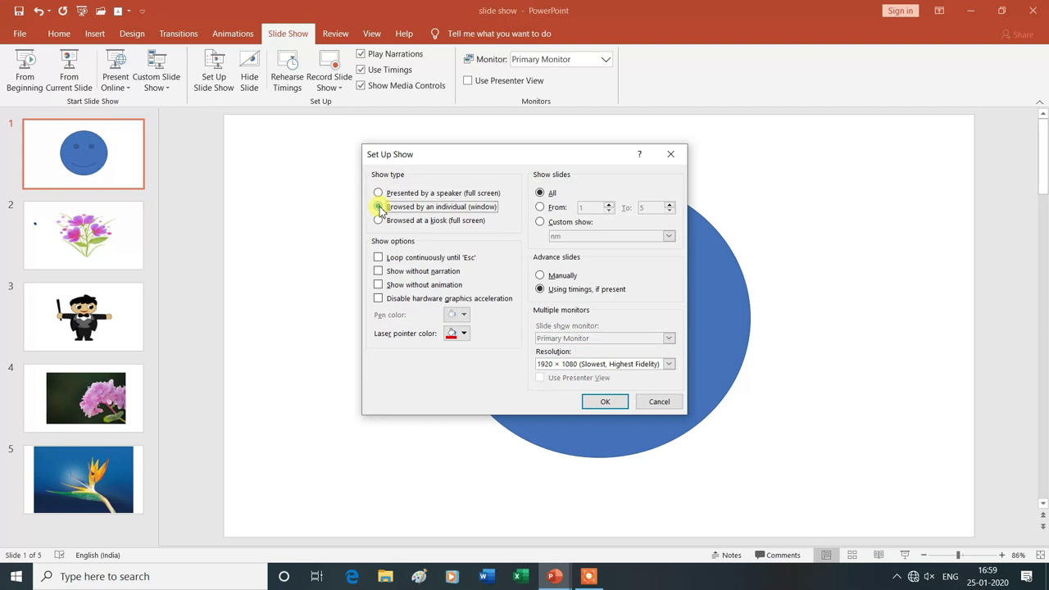
Step: Confirm the windowed show type, test it in Slide Show view, then exit and reopen Set Up Show
{"action": "left_click", "coordinate": [613, 402]}
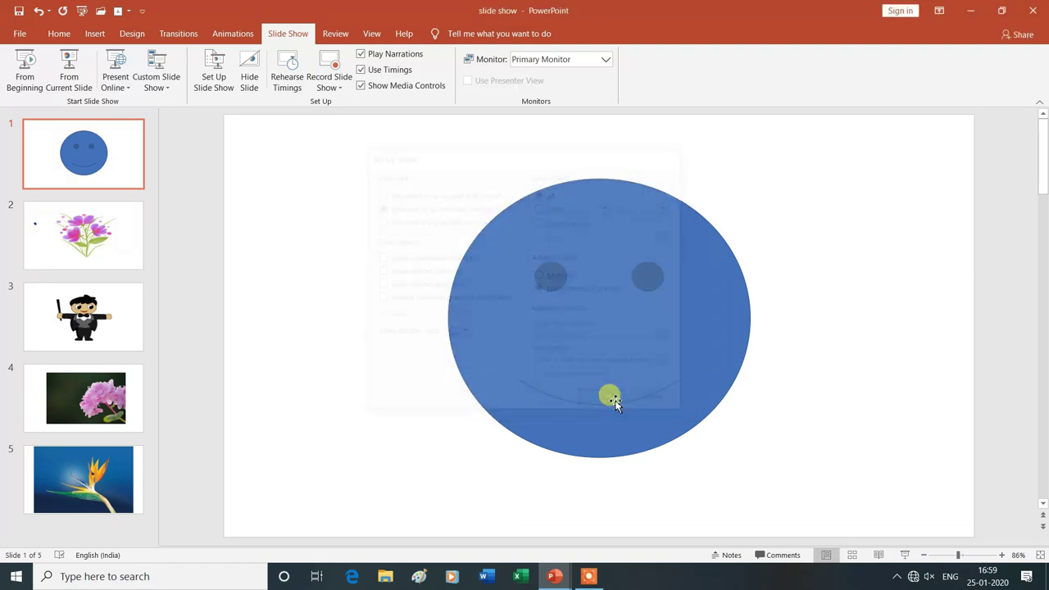
{"action": "left_click", "coordinate": [907, 558]}
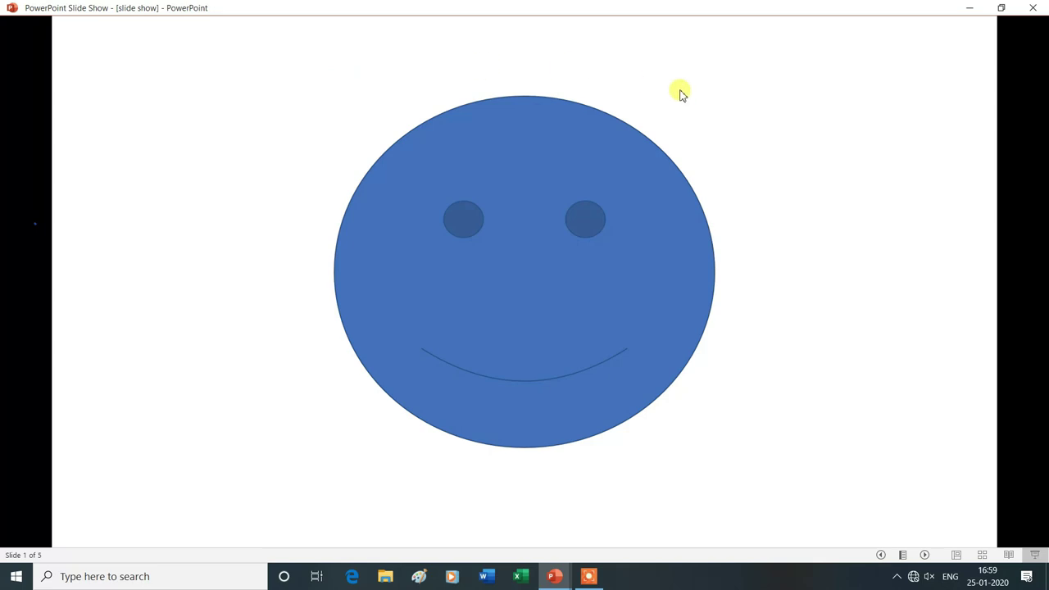
{"action": "key", "text": "Escape"}
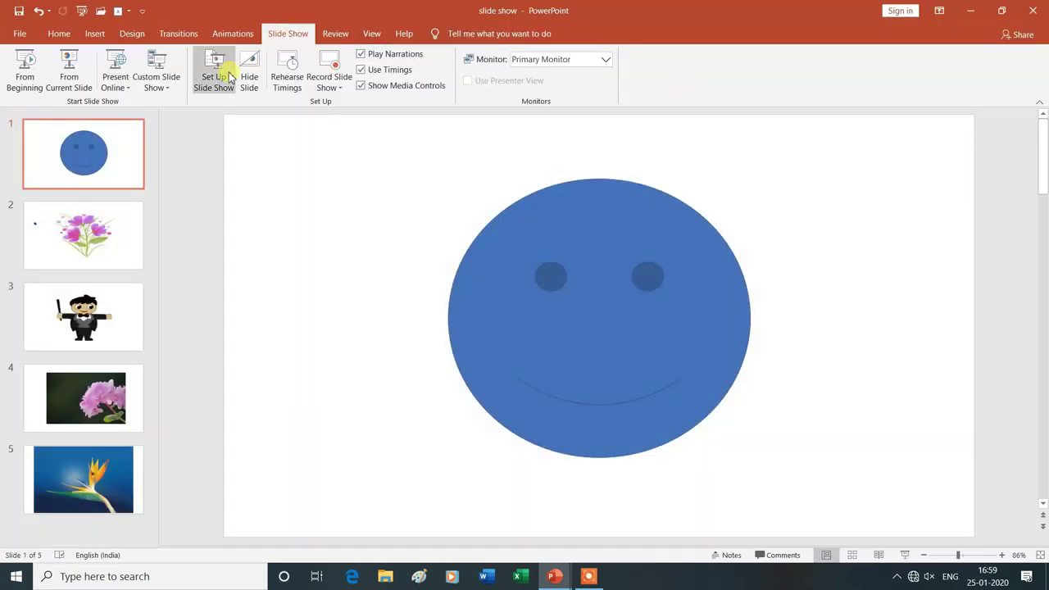
{"action": "left_click", "coordinate": [216, 78]}
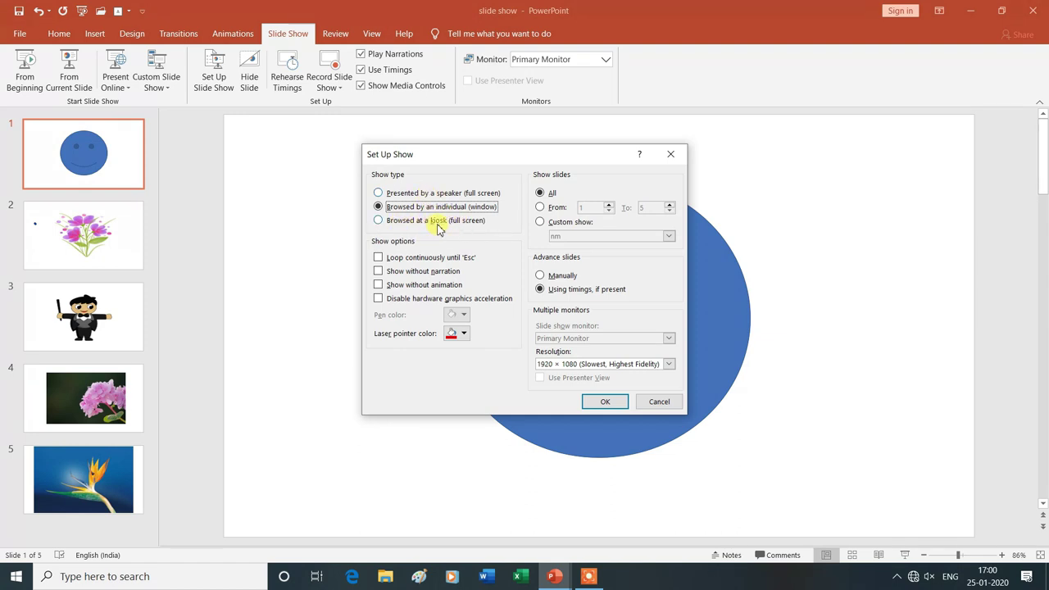
Step: Switch to 'Browsed at a kiosk (full screen)', test the kiosk show, and reopen Set Up Show
{"action": "left_click", "coordinate": [378, 221]}
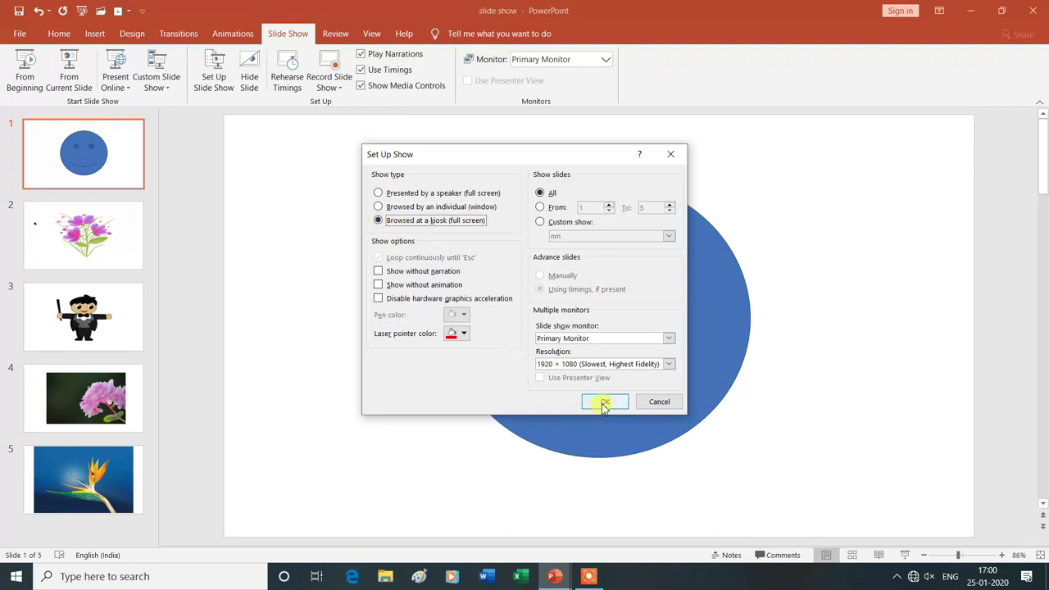
{"action": "left_click", "coordinate": [604, 404]}
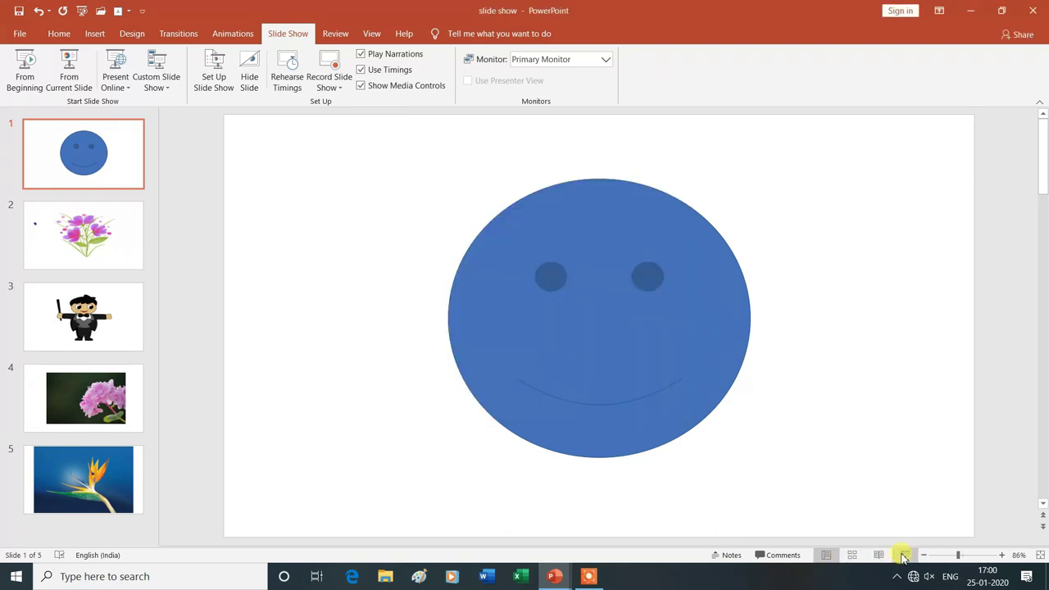
{"action": "left_click", "coordinate": [904, 557]}
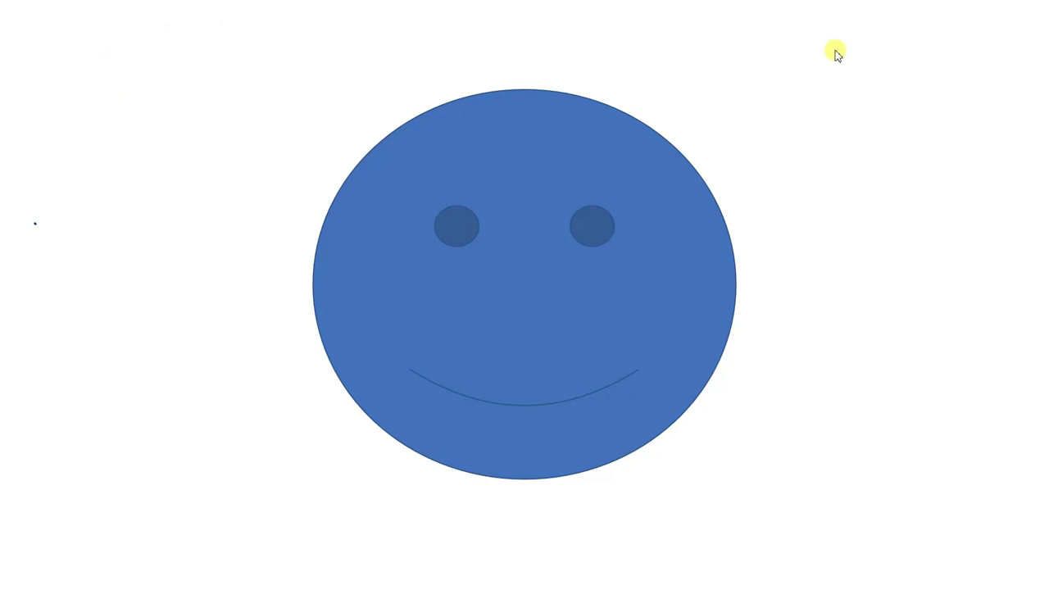
{"action": "key", "text": "Escape"}
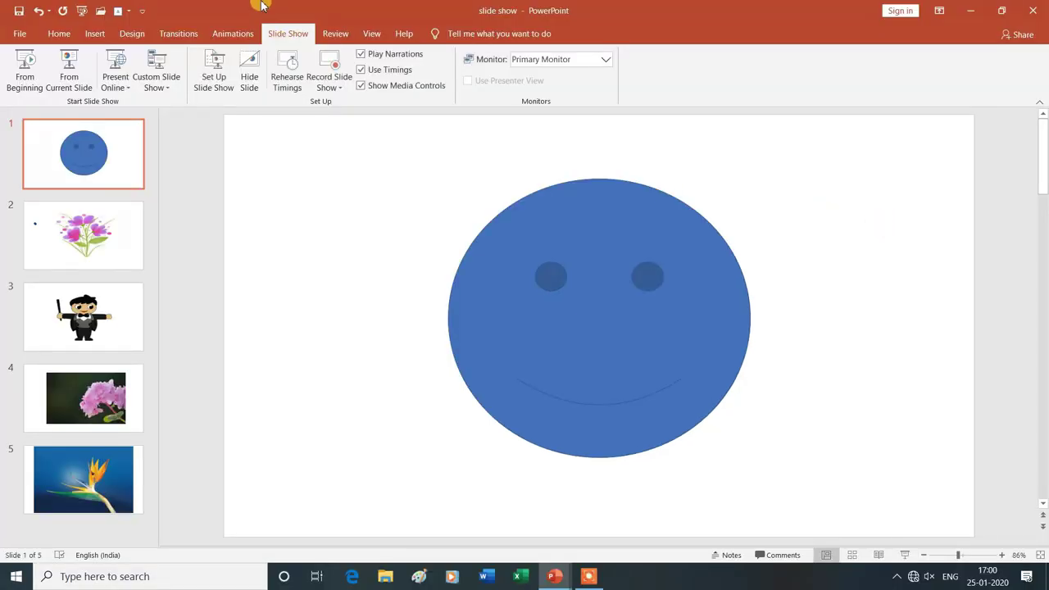
{"action": "left_click", "coordinate": [212, 74]}
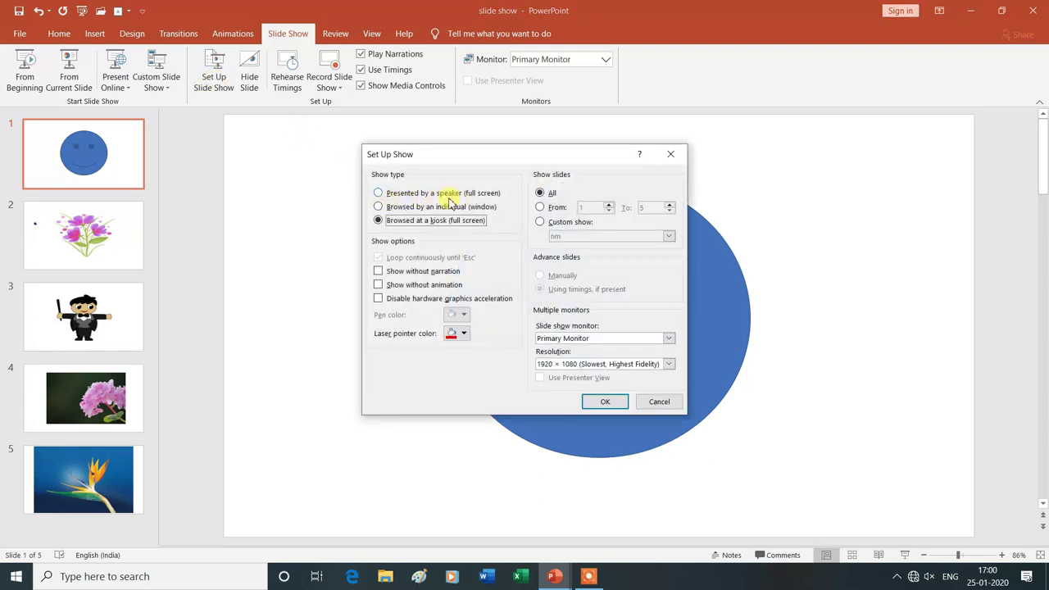
Step: Select 'Presented by a speaker (full screen)' and close the Set Up Show dialog
{"action": "left_click", "coordinate": [380, 195]}
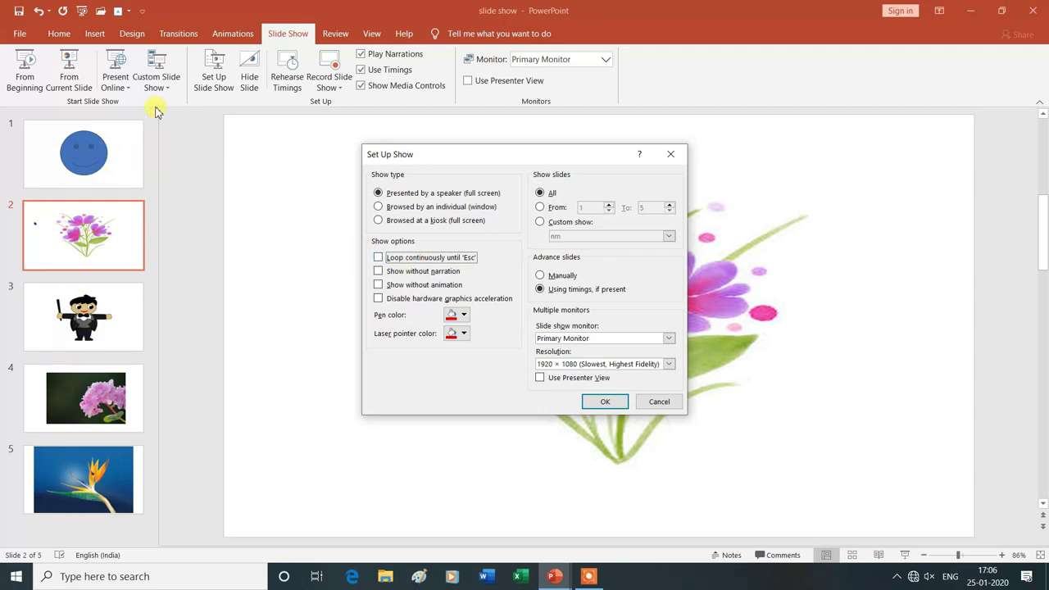
{"action": "left_click", "coordinate": [660, 402]}
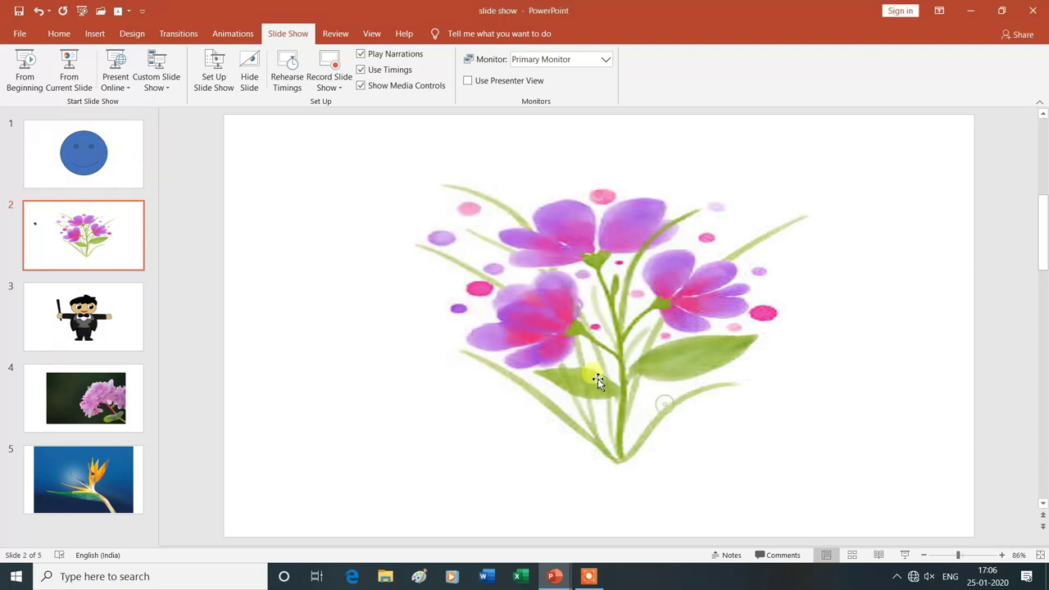
Step: Replace On Mouse Click with automatic advance after 00:01.00 and apply it to all slides
{"action": "left_click", "coordinate": [185, 34]}
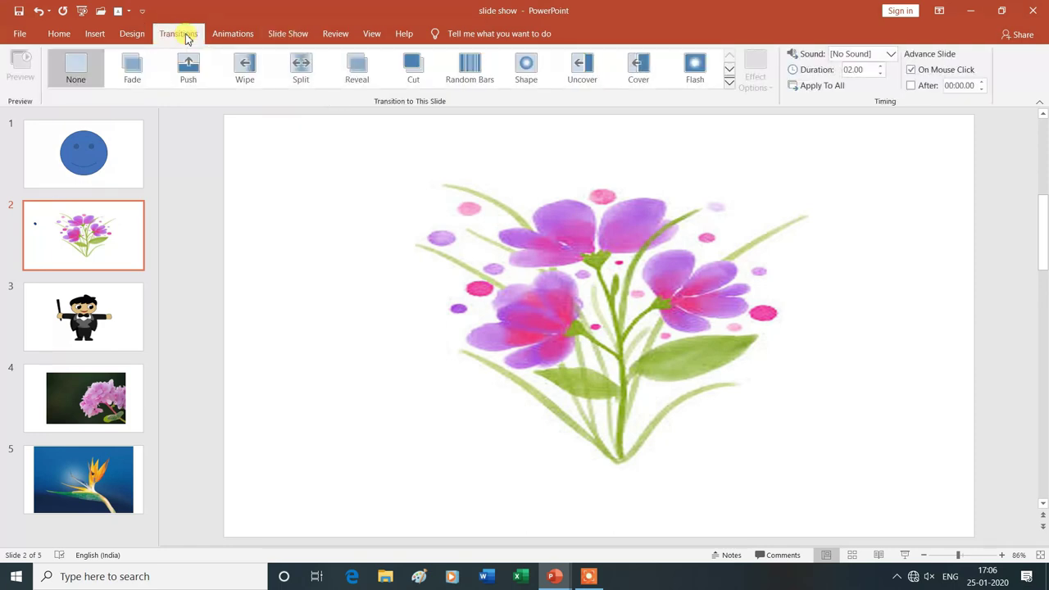
{"action": "left_click", "coordinate": [912, 86]}
{"action": "left_click", "coordinate": [912, 87]}
{"action": "left_click", "coordinate": [966, 86]}
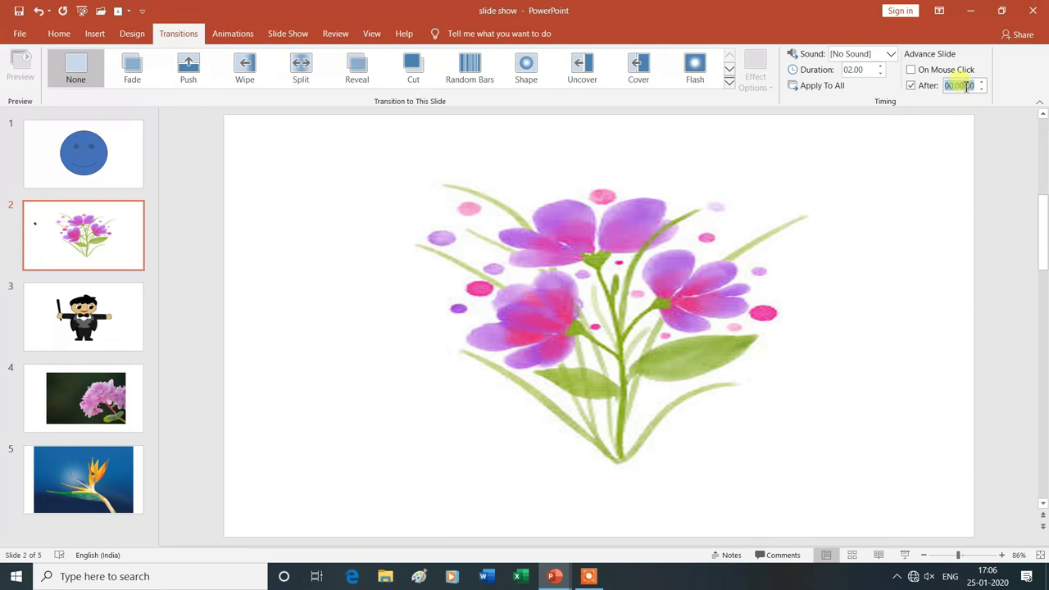
{"action": "left_click", "coordinate": [968, 87]}
{"action": "type", "text": "1"}
{"action": "left_click", "coordinate": [816, 87]}
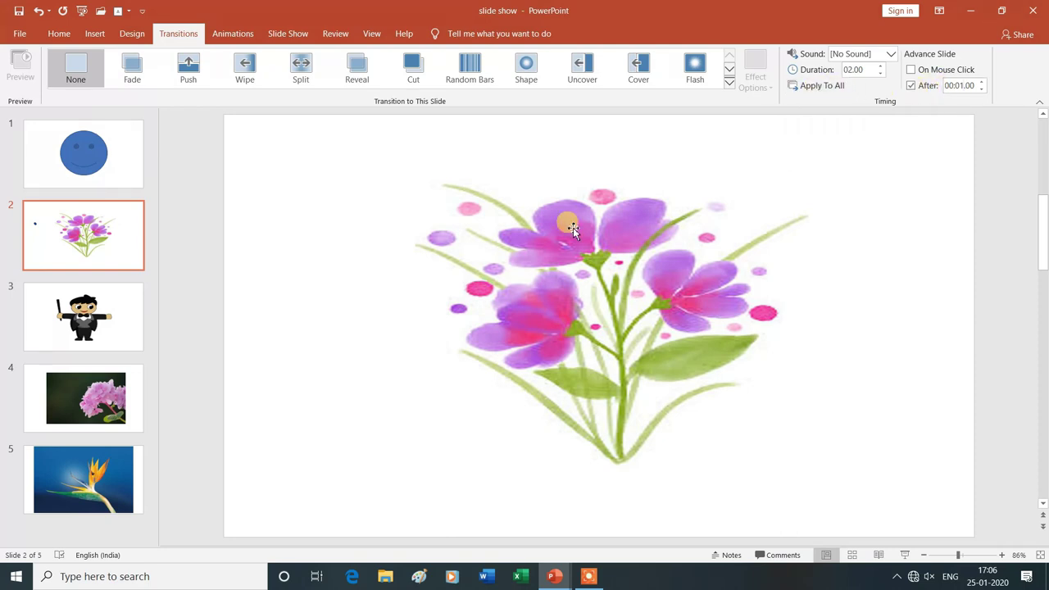
{"action": "left_click", "coordinate": [297, 40]}
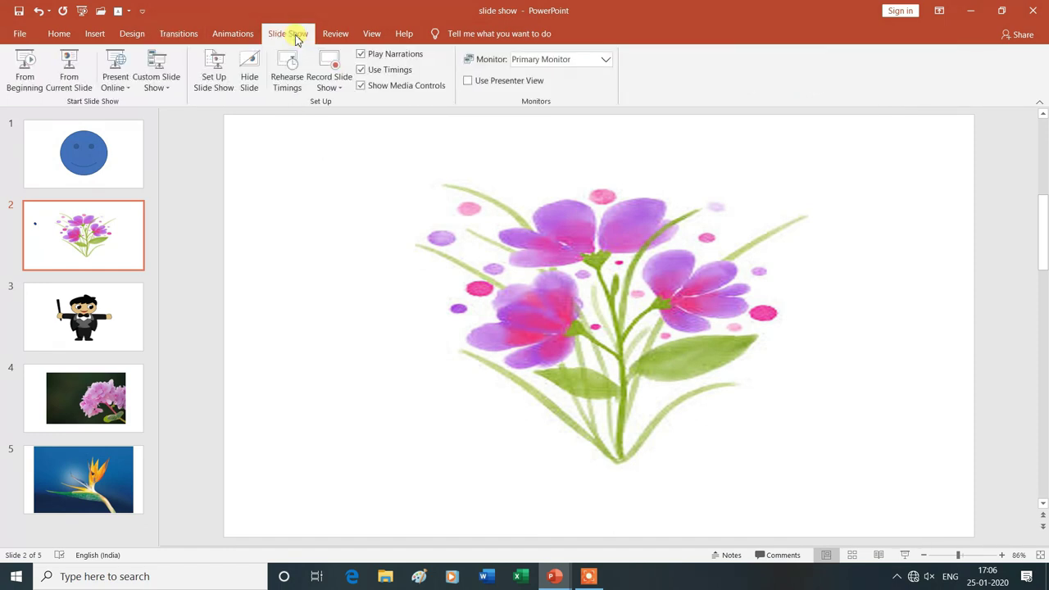
Step: Turn on 'Loop continuously until Esc' in Set Up Show and start the show
{"action": "left_click", "coordinate": [214, 82]}
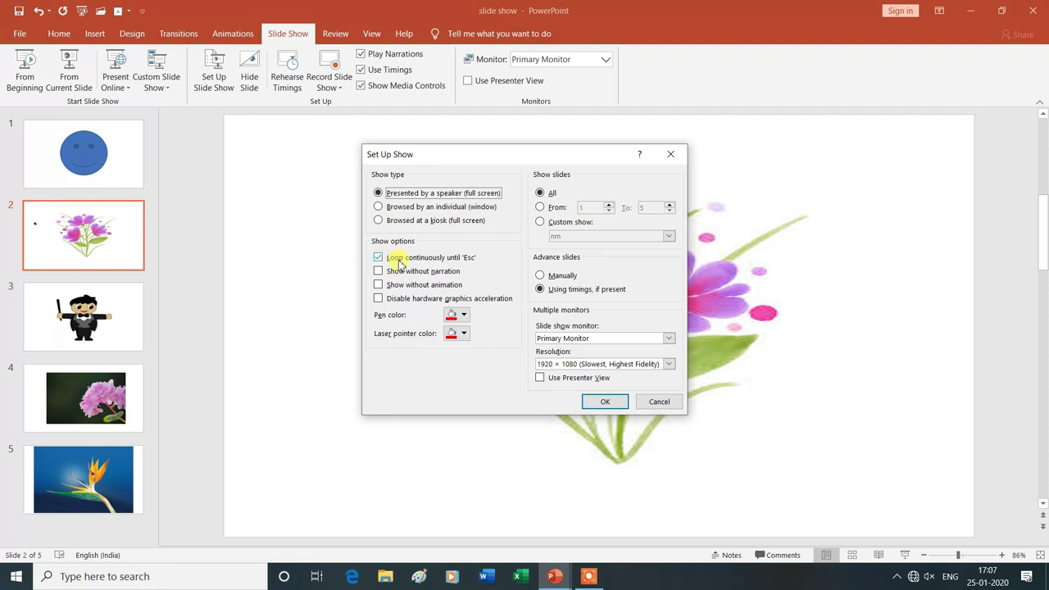
{"action": "left_click", "coordinate": [605, 403]}
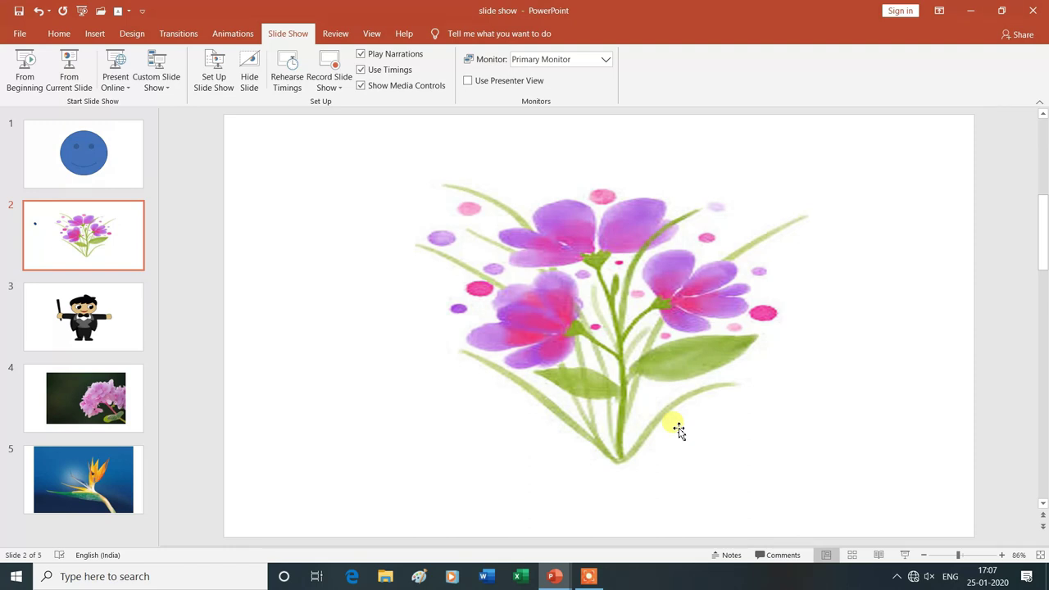
{"action": "key", "text": "F5"}
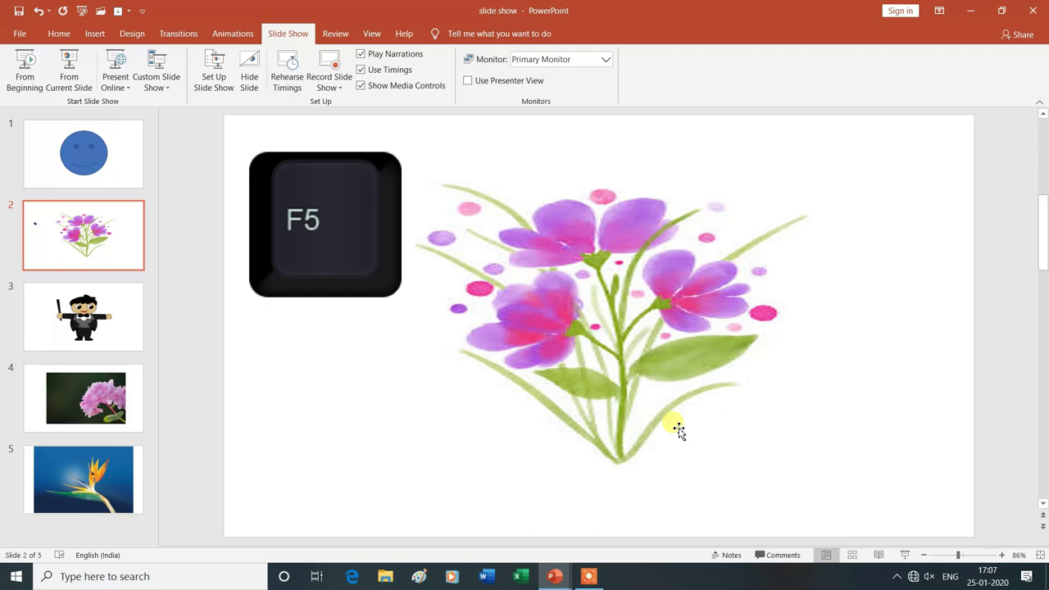
Step: Run the looping show from slide 1 and exit it with Esc
{"action": "key", "text": "F5"}
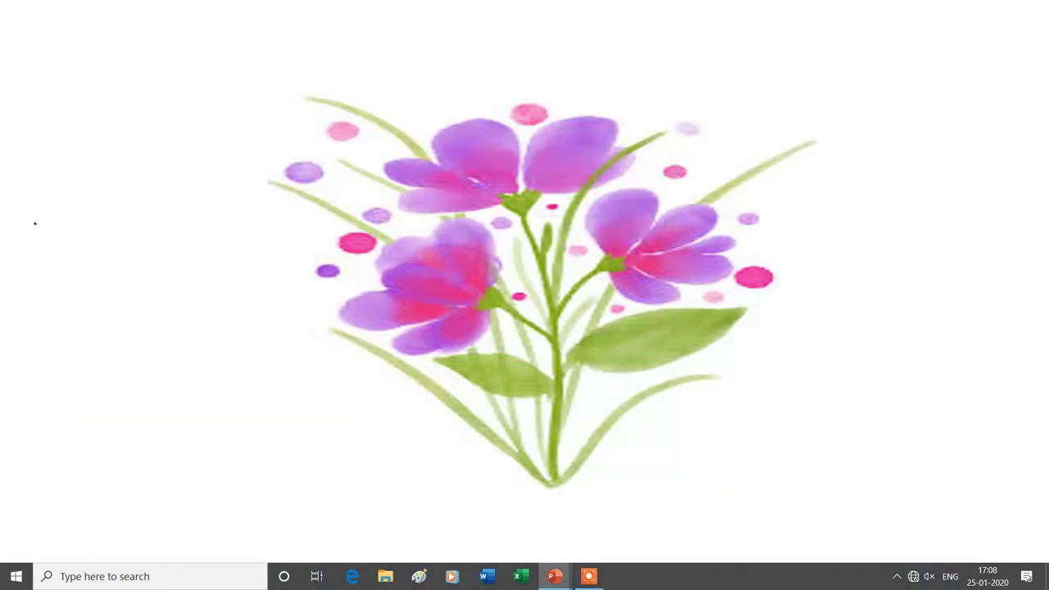
{"action": "key", "text": "Escape"}
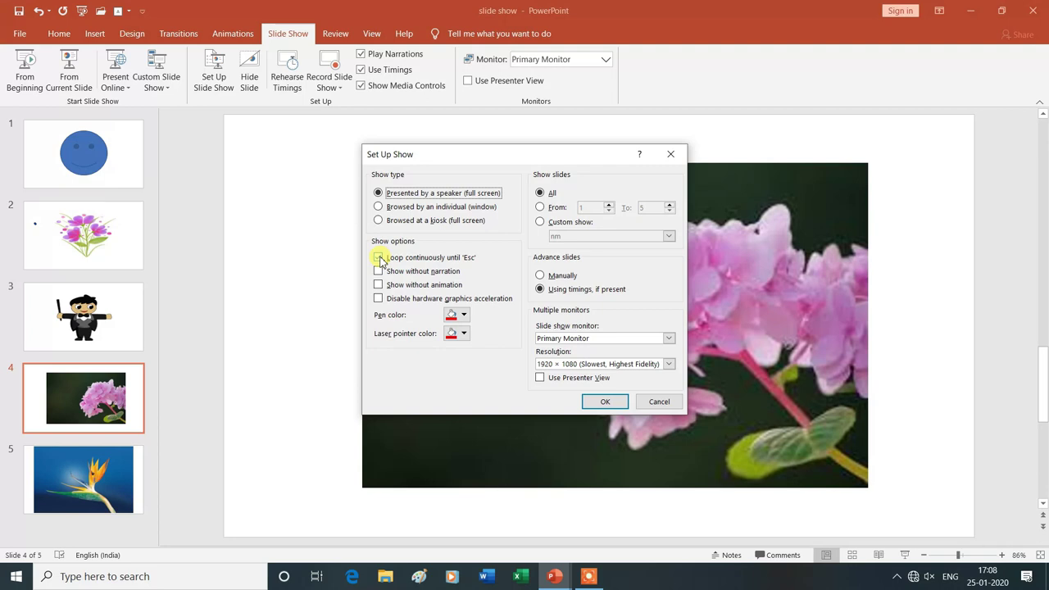
Step: Turn off continuous looping, then restore On Mouse Click advance for all slides with Apply To All
{"action": "left_click", "coordinate": [378, 258]}
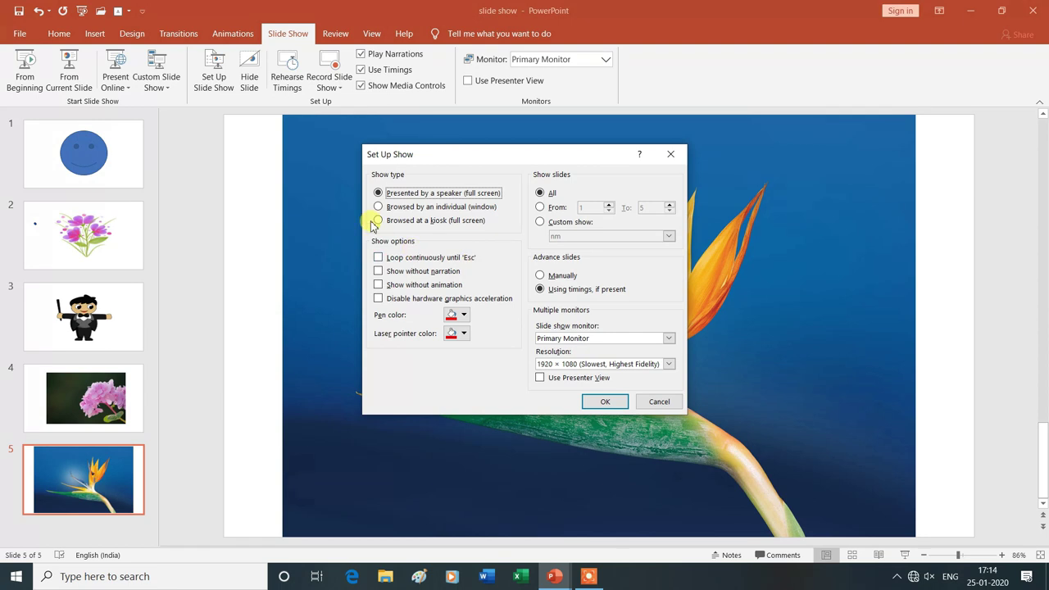
{"action": "left_click", "coordinate": [670, 155]}
{"action": "left_click", "coordinate": [178, 33]}
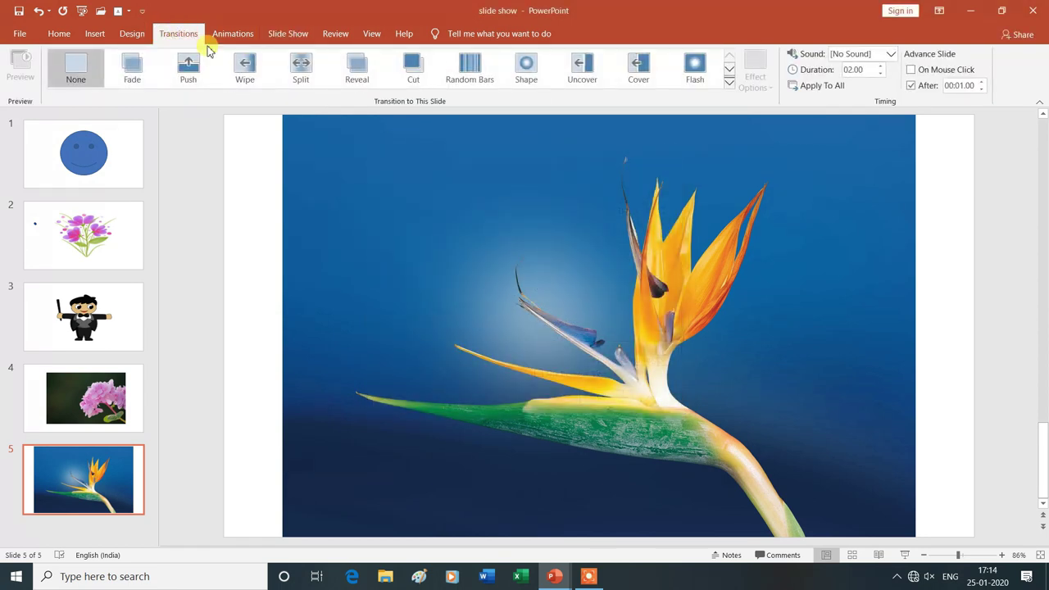
{"action": "left_click", "coordinate": [911, 72]}
{"action": "left_click", "coordinate": [817, 89]}
{"action": "left_click", "coordinate": [285, 36]}
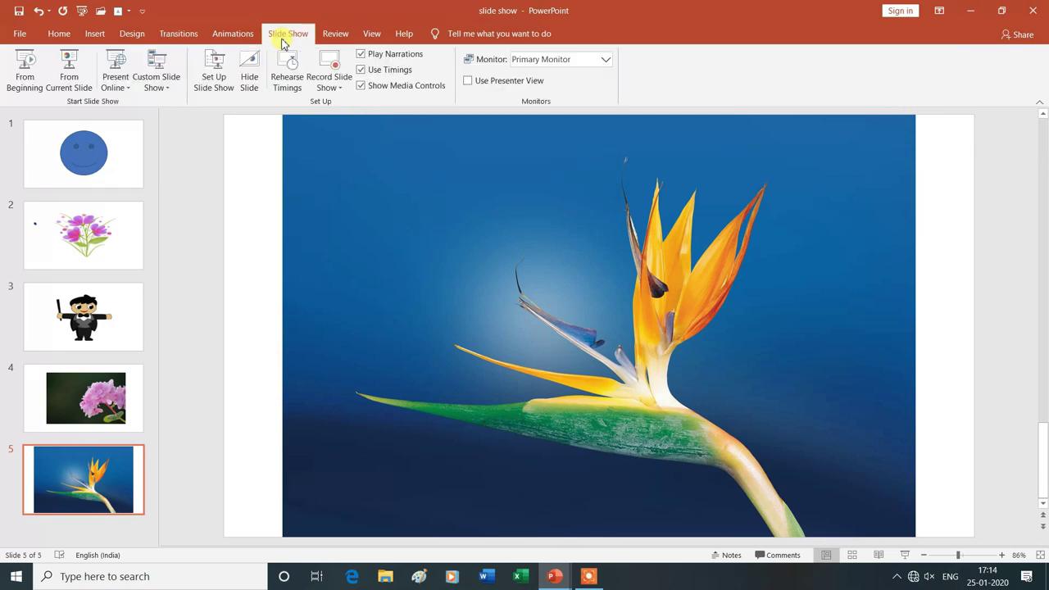
Step: Check Set Up Show, then open the Record Slide Show options on slide 1
{"action": "left_click", "coordinate": [219, 87]}
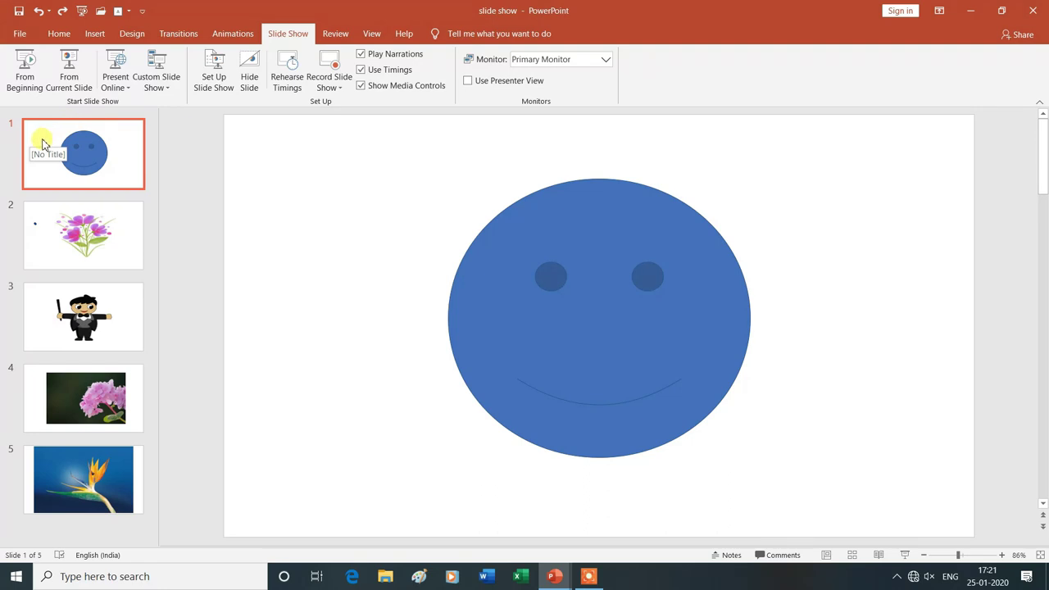
{"action": "left_click", "coordinate": [338, 87]}
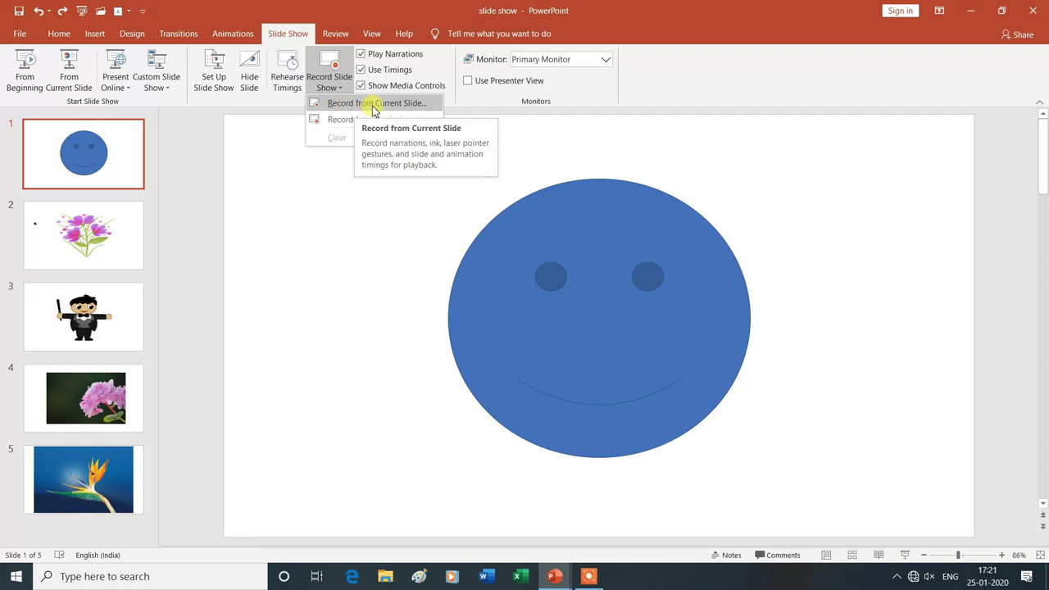
Step: Record slide 1 from the current slide, drawing a red pen circle and three lines left of the smiley
{"action": "left_click", "coordinate": [380, 105]}
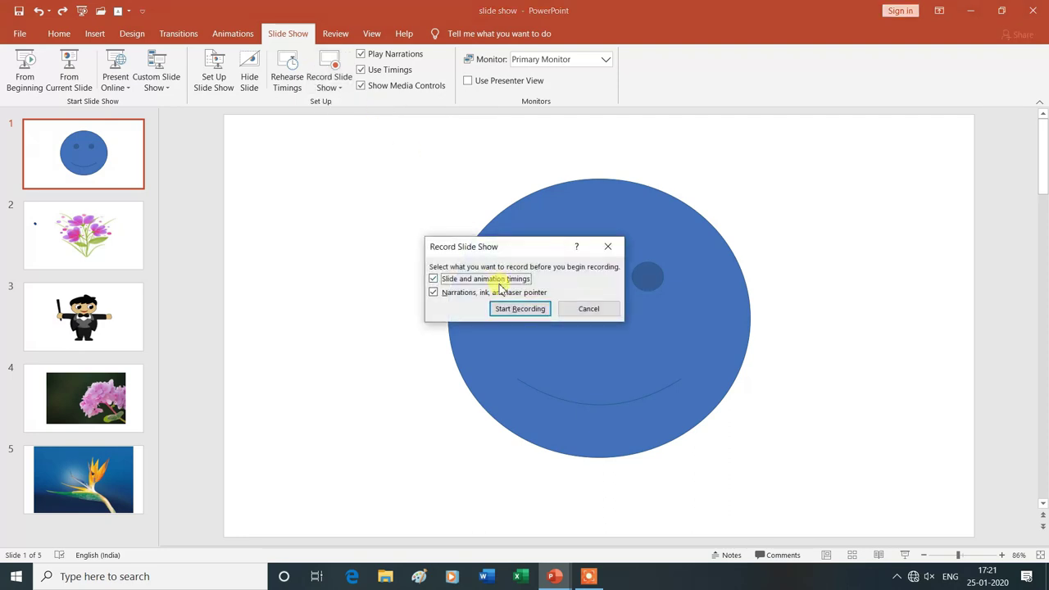
{"action": "left_click", "coordinate": [519, 309]}
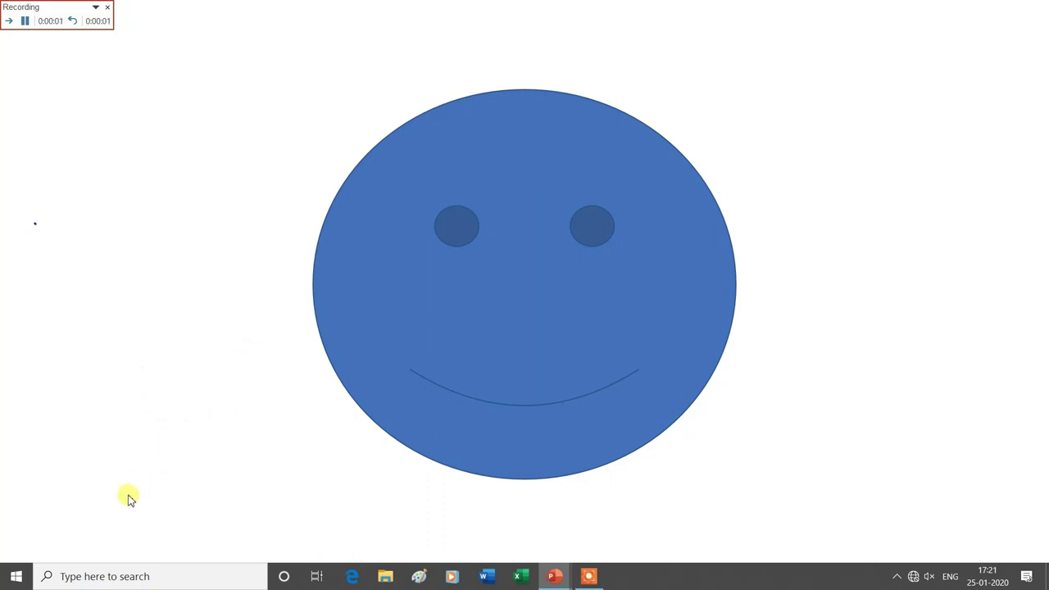
{"action": "right_click", "coordinate": [122, 294]}
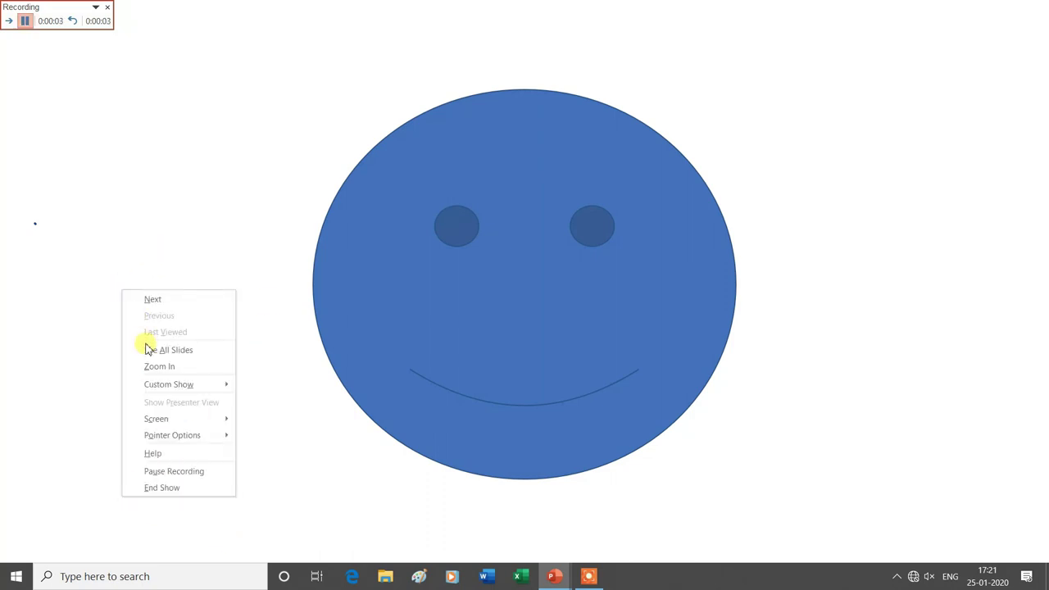
{"action": "mouse_move", "coordinate": [172, 435]}
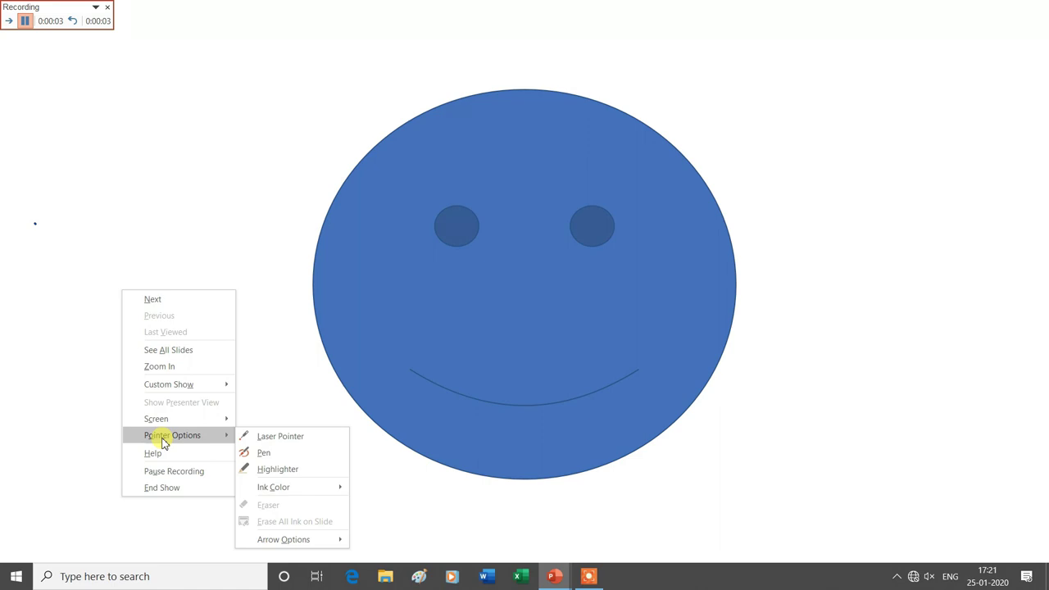
{"action": "left_click", "coordinate": [265, 454]}
{"action": "mouse_move", "coordinate": [111, 187]}
{"action": "left_mouse_down"}
{"action": "mouse_move", "coordinate": [134, 173]}
{"action": "mouse_move", "coordinate": [194, 211]}
{"action": "mouse_move", "coordinate": [169, 258]}
{"action": "mouse_move", "coordinate": [122, 265]}
{"action": "mouse_move", "coordinate": [106, 188]}
{"action": "left_mouse_up"}
{"action": "left_click_drag", "start_coordinate": [84, 317], "coordinate": [205, 318]}
{"action": "left_click_drag", "start_coordinate": [85, 342], "coordinate": [214, 344]}
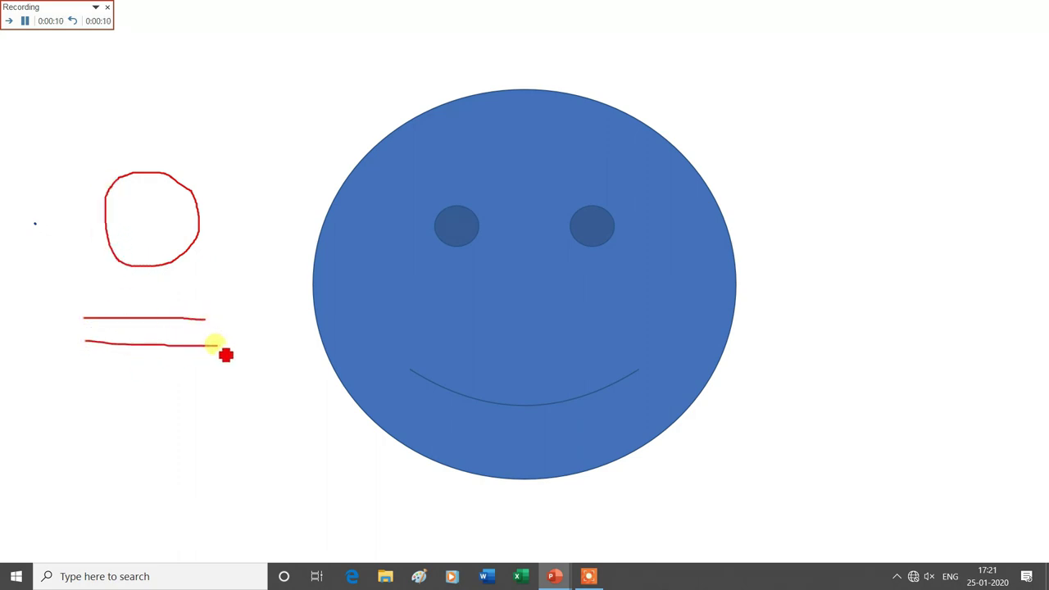
{"action": "left_click_drag", "start_coordinate": [86, 364], "coordinate": [199, 365]}
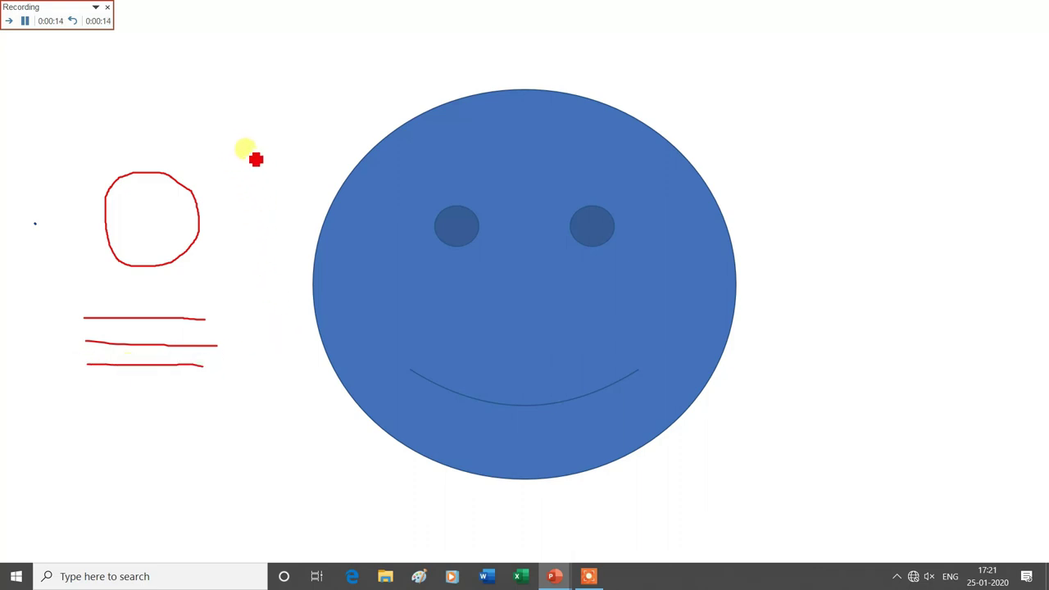
{"action": "key", "text": "ctrl+a"}
{"action": "key", "text": "Escape"}
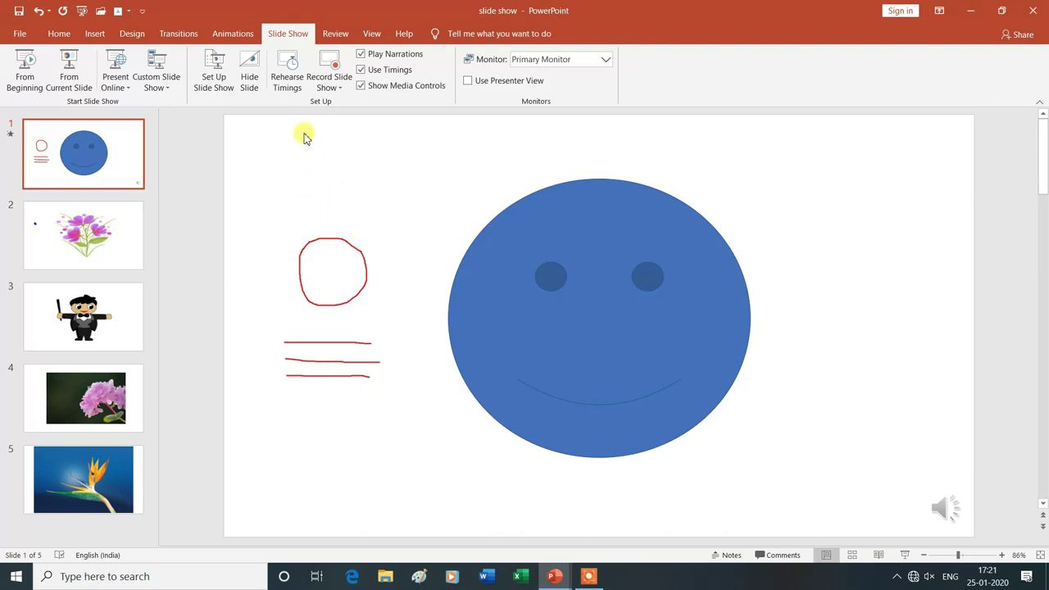
Step: Play the show from slide 1 to watch the red circle and lines replay, then exit
{"action": "left_click", "coordinate": [904, 557]}
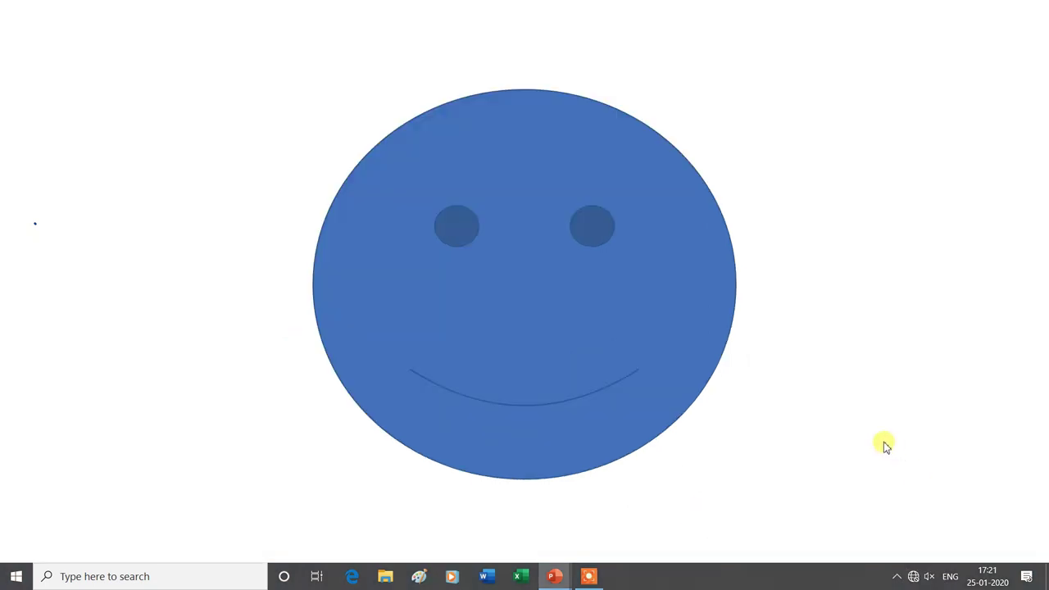
{"action": "mouse_move", "coordinate": [127, 175]}
{"action": "left_mouse_down"}
{"action": "mouse_move", "coordinate": [194, 197]}
{"action": "mouse_move", "coordinate": [173, 261]}
{"action": "left_mouse_up"}
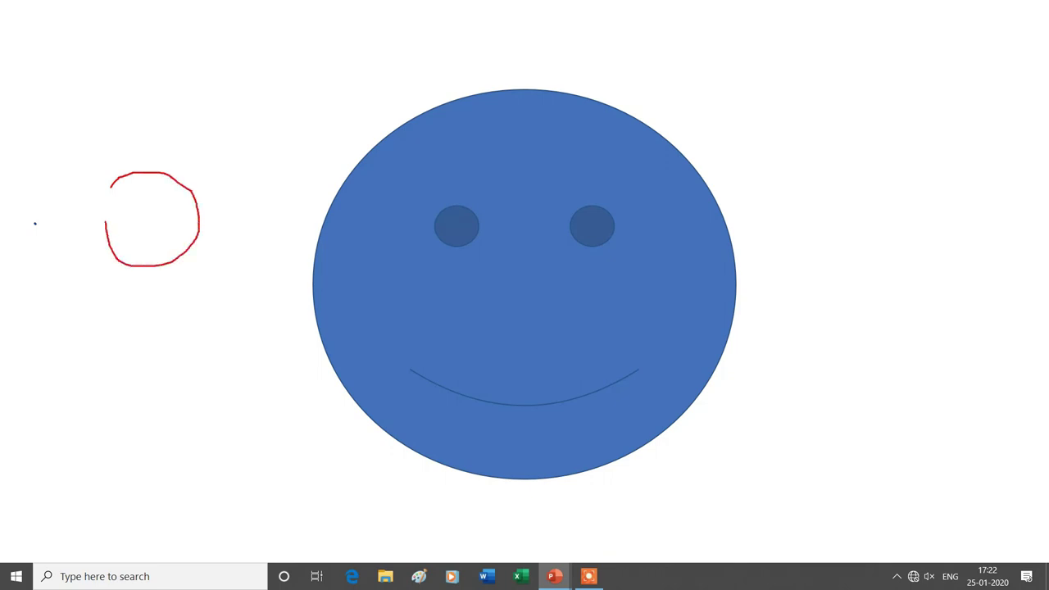
{"action": "left_click_drag", "start_coordinate": [84, 318], "coordinate": [170, 318]}
{"action": "left_click_drag", "start_coordinate": [86, 340], "coordinate": [217, 345]}
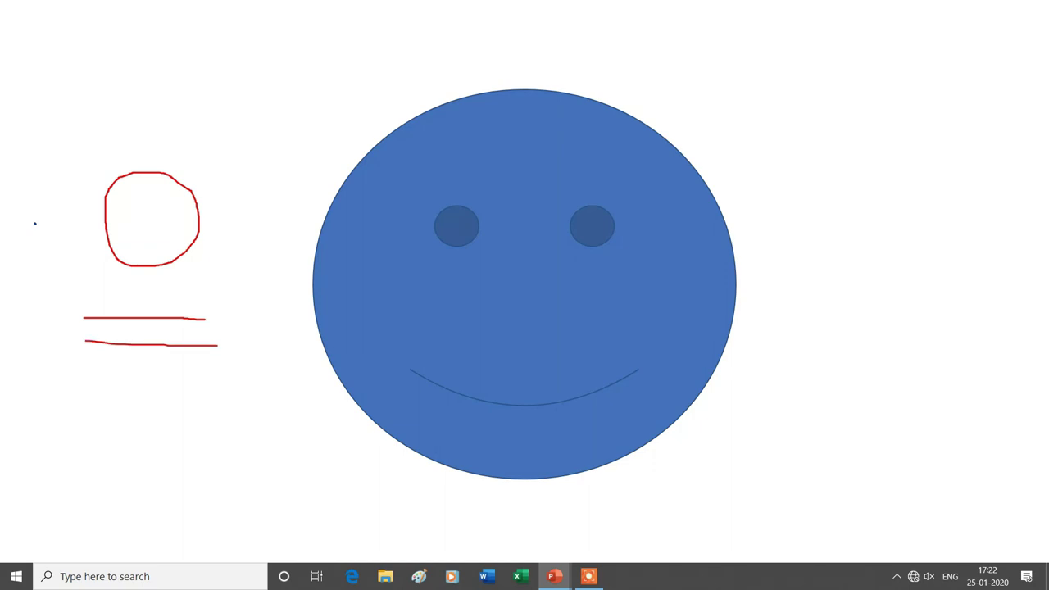
{"action": "left_click_drag", "start_coordinate": [106, 364], "coordinate": [203, 367]}
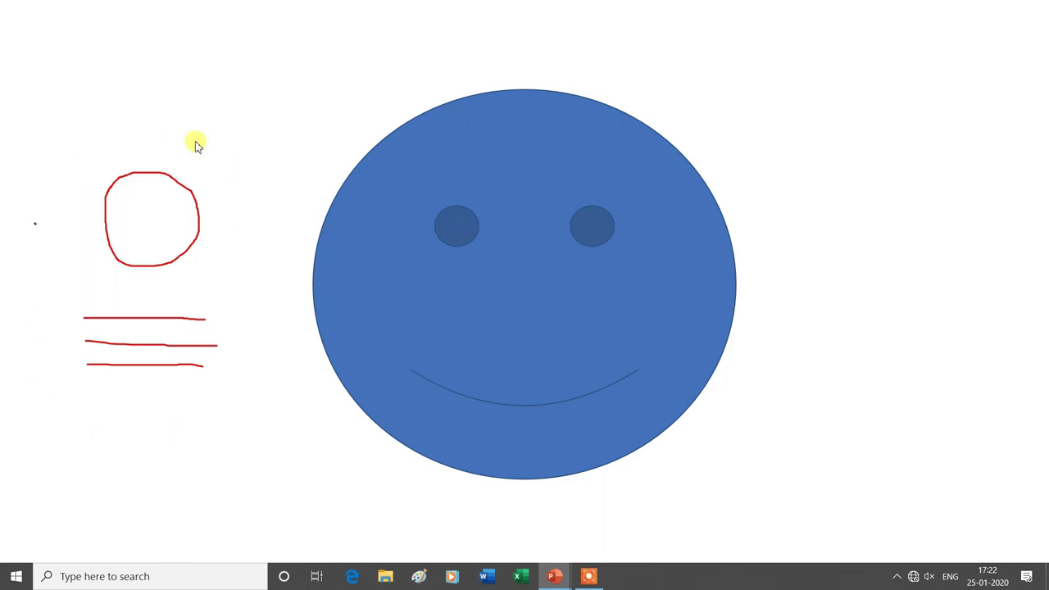
{"action": "left_click", "coordinate": [161, 135]}
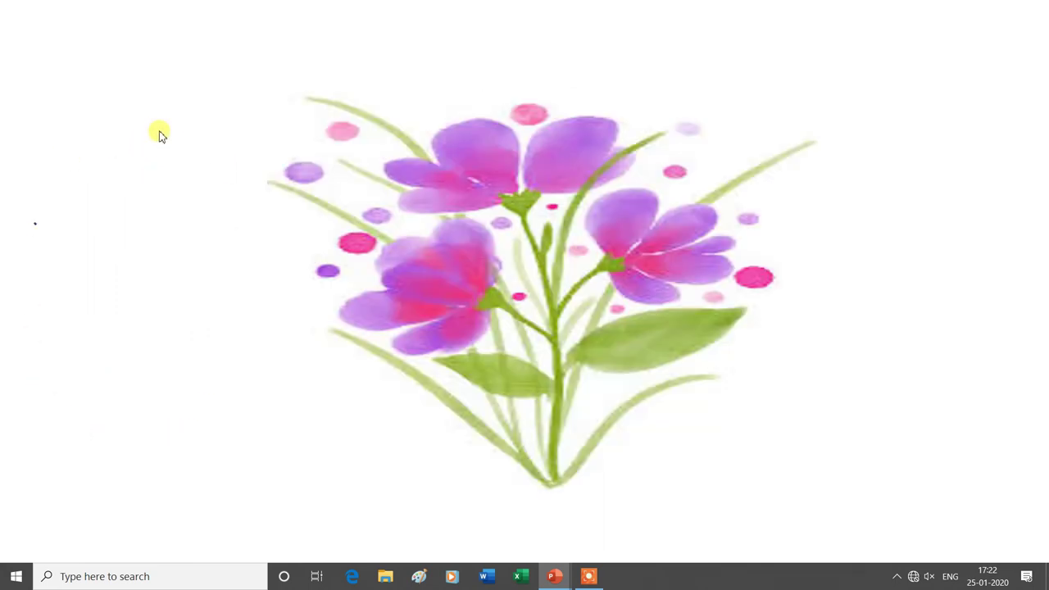
{"action": "key", "text": "Escape"}
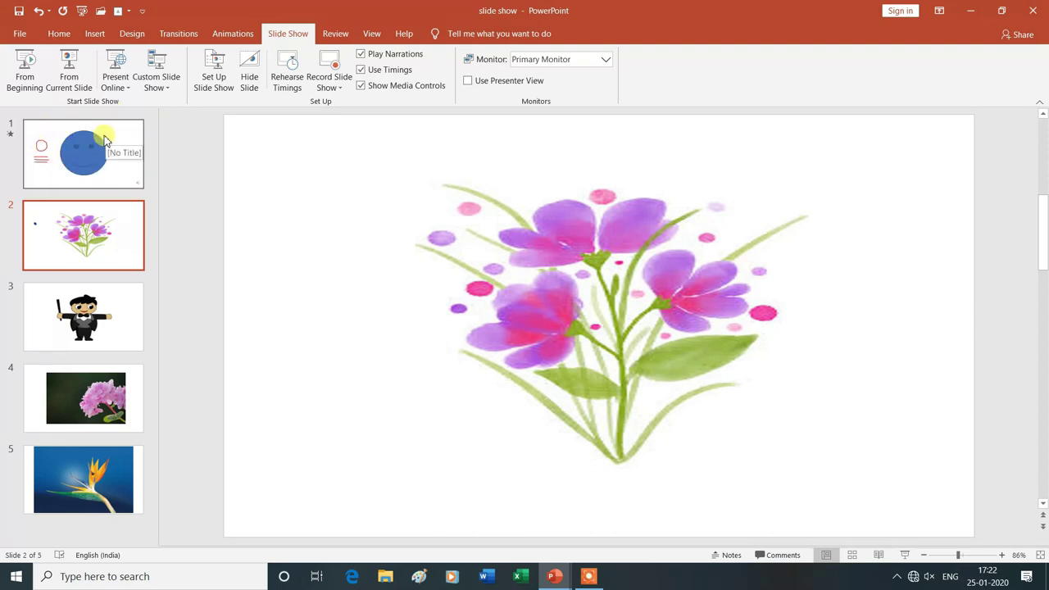
Step: Enable Show without narration in Set Up Show, confirm it, and return to slide 1
{"action": "left_click", "coordinate": [214, 78]}
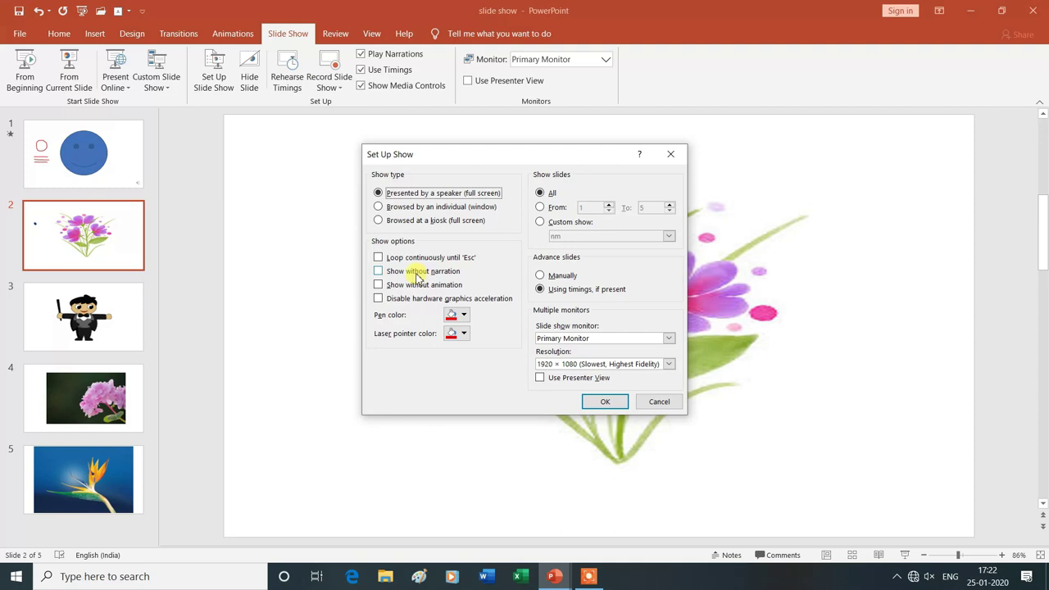
{"action": "left_click", "coordinate": [378, 273]}
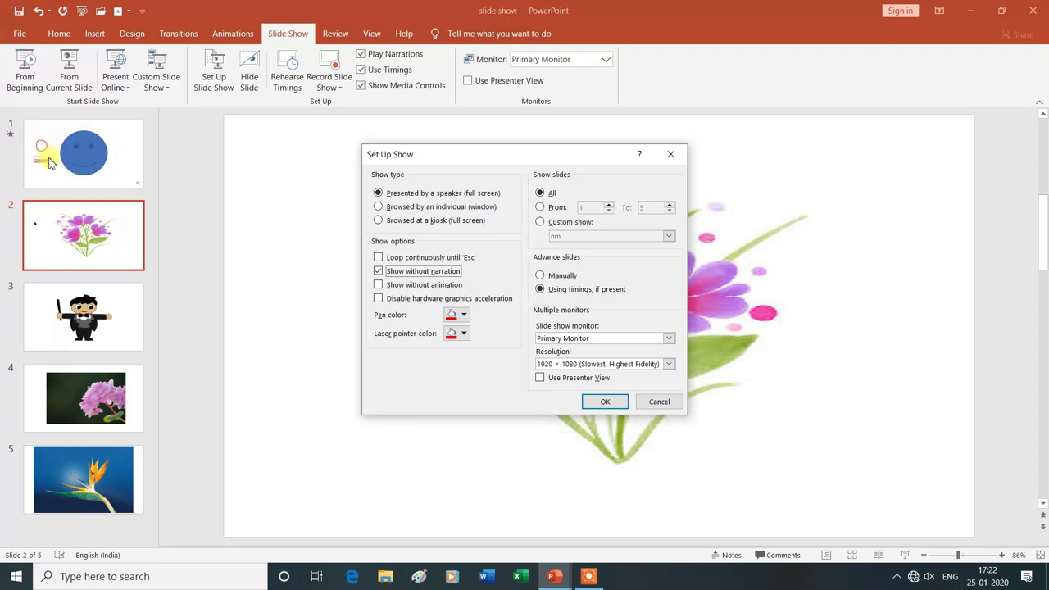
{"action": "left_click", "coordinate": [379, 271]}
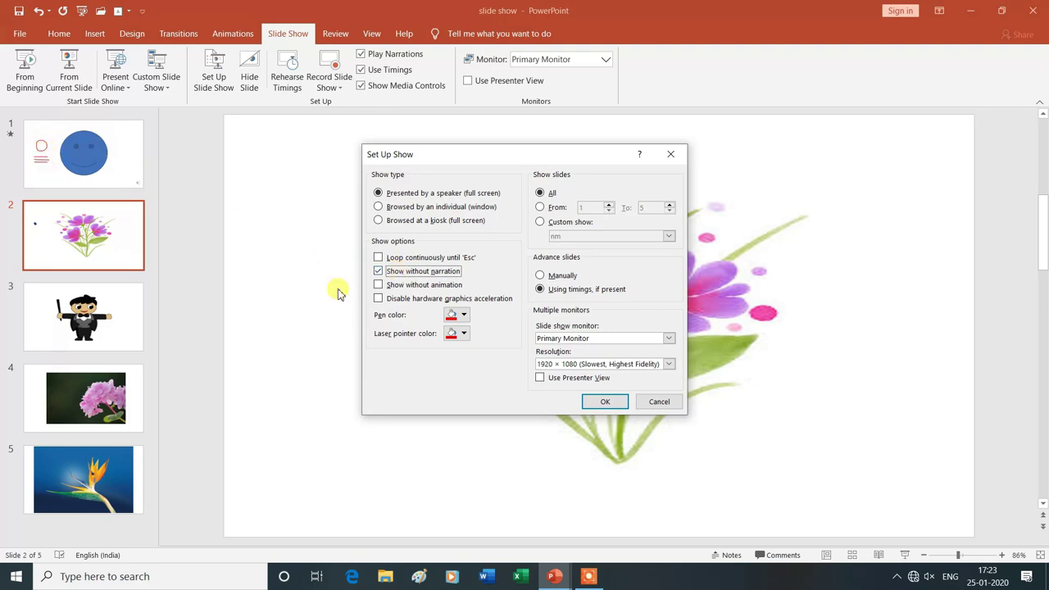
{"action": "left_click", "coordinate": [610, 401]}
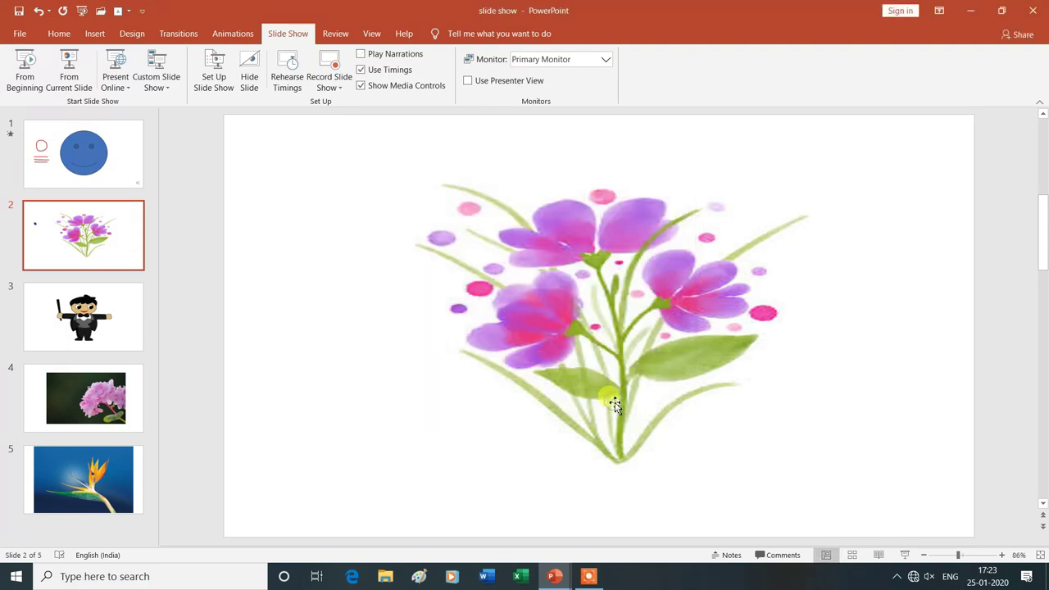
{"action": "left_click", "coordinate": [123, 151]}
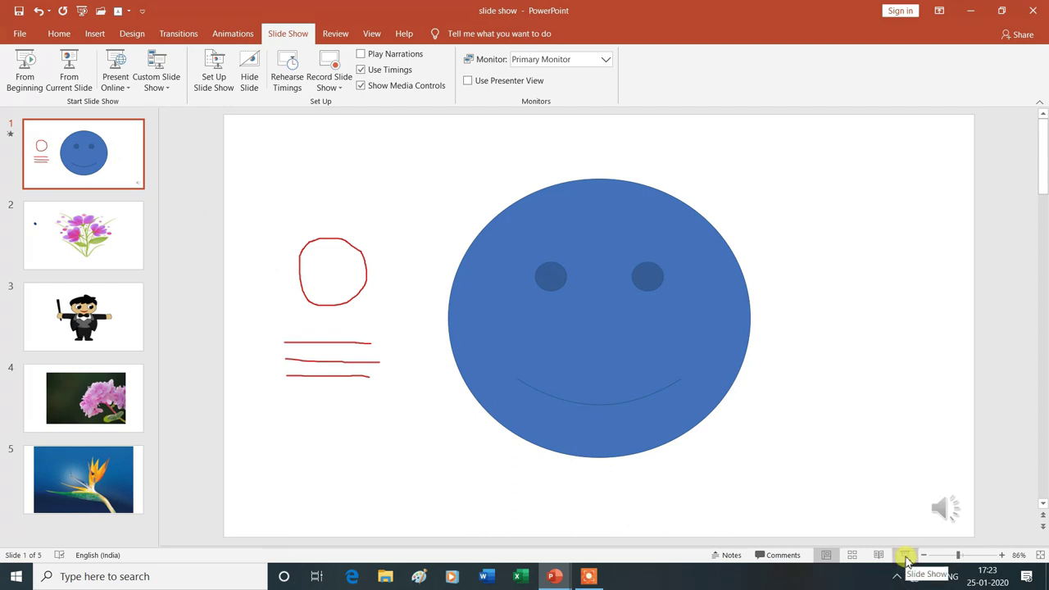
{"action": "left_click", "coordinate": [908, 558]}
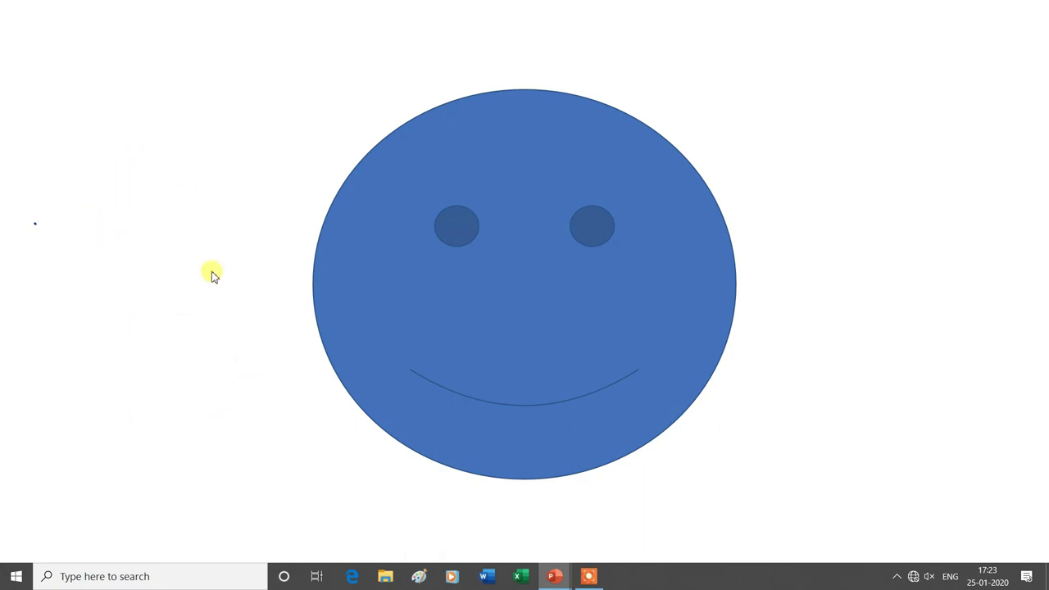
{"action": "key", "text": "Escape"}
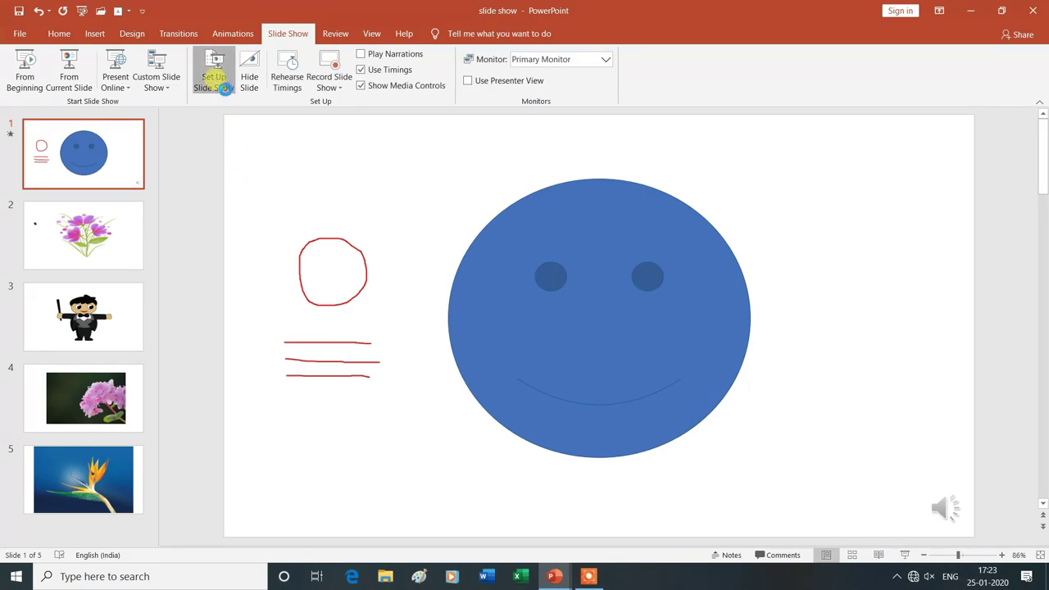
Step: Clear Show without narration in Set Up Show, cancel the dialog, and scroll to slide 2
{"action": "left_click", "coordinate": [220, 79]}
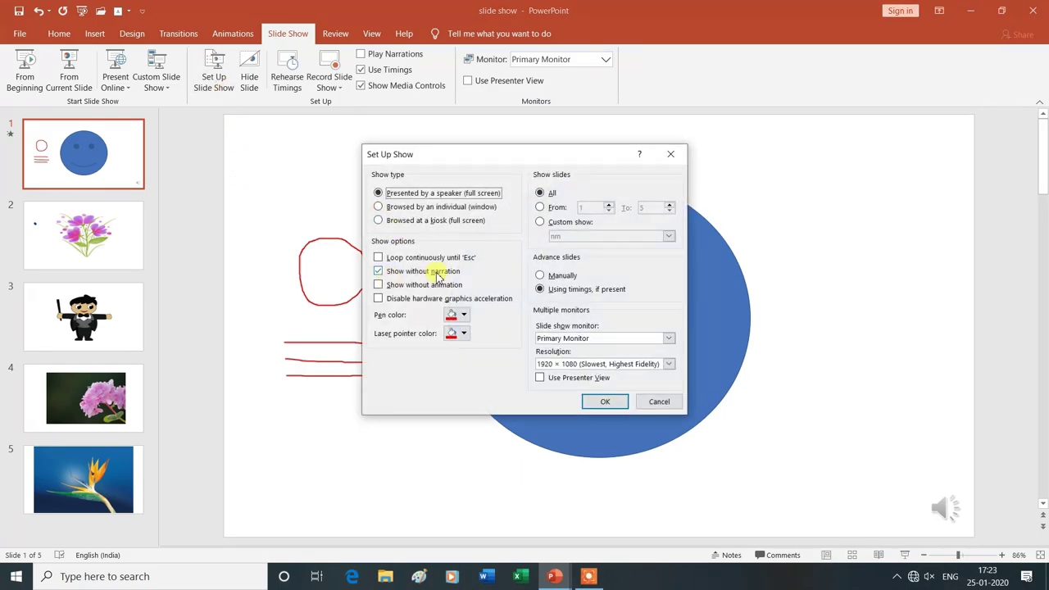
{"action": "left_click", "coordinate": [378, 272]}
{"action": "left_click", "coordinate": [379, 275]}
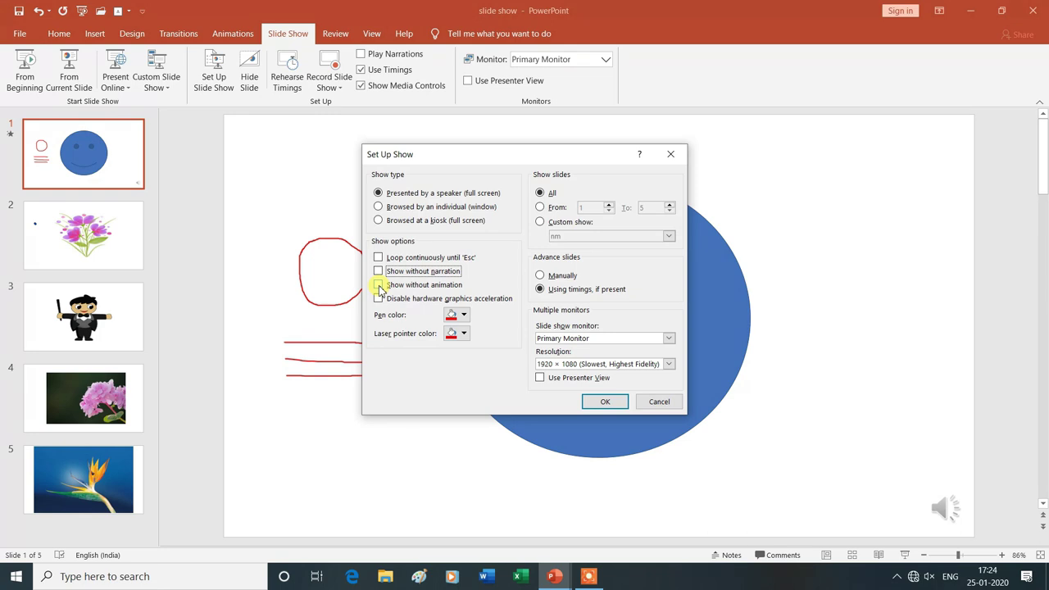
{"action": "left_click", "coordinate": [661, 402]}
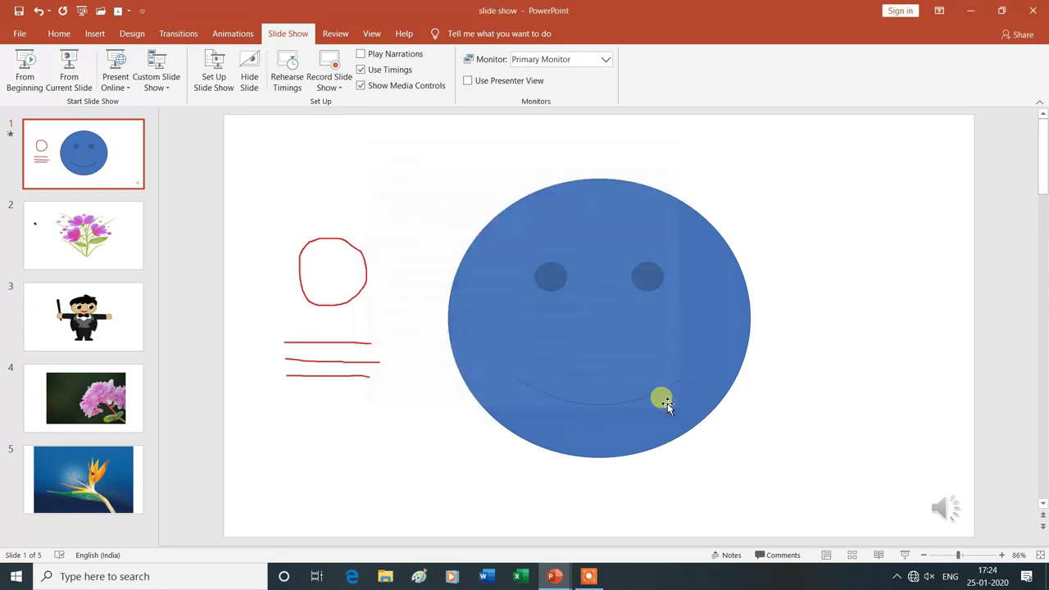
{"action": "scroll", "coordinate": [671, 409], "scroll_direction": "down", "scroll_amount": 1}
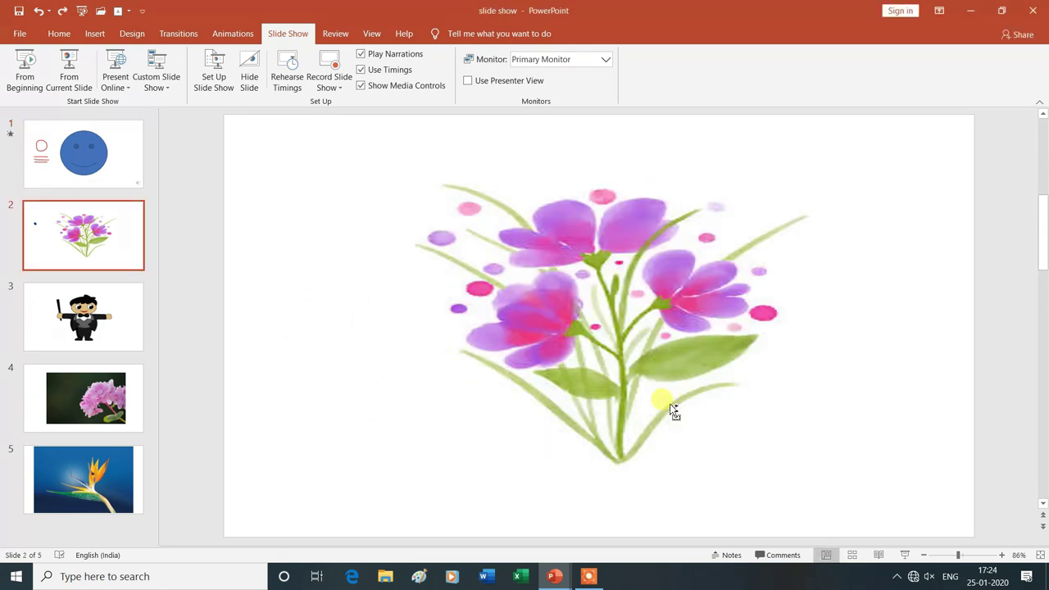
Step: Give the smiley face on slide 1 a Wheel entrance animation
{"action": "left_click", "coordinate": [234, 34]}
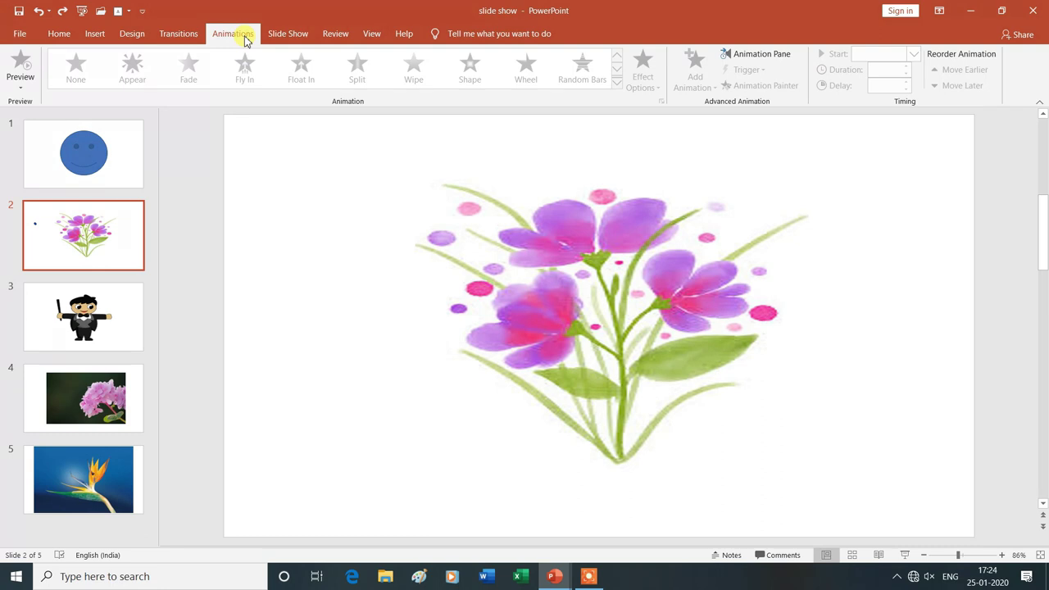
{"action": "left_click", "coordinate": [125, 162]}
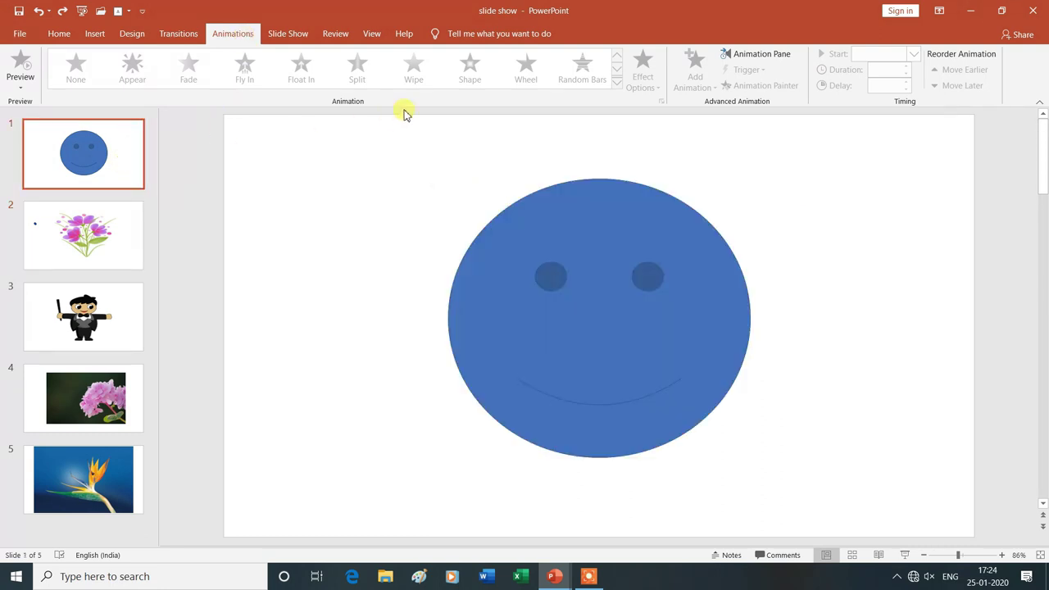
{"action": "left_click", "coordinate": [557, 222]}
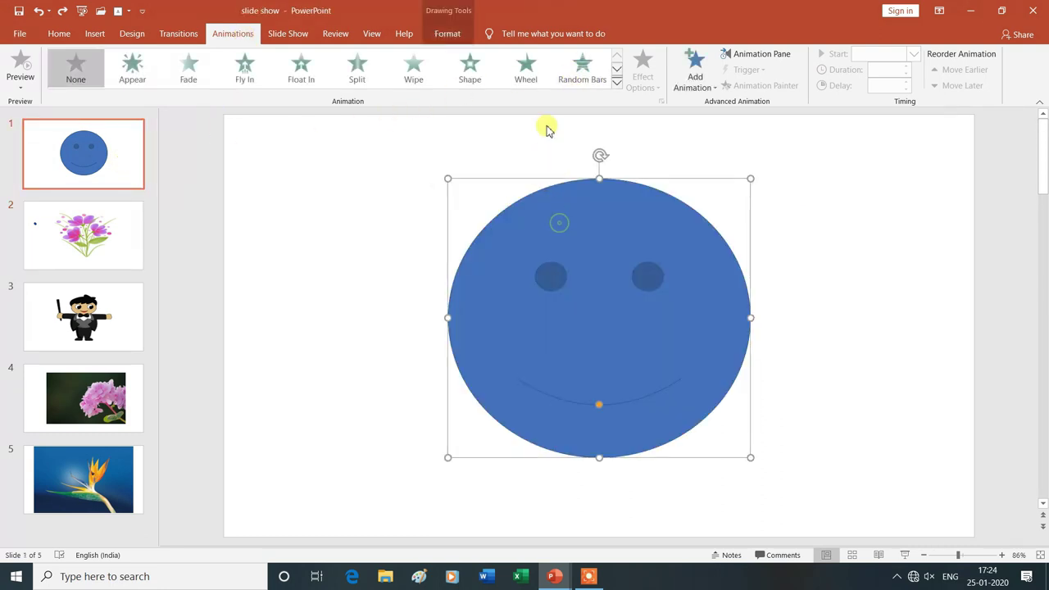
{"action": "left_click", "coordinate": [528, 74]}
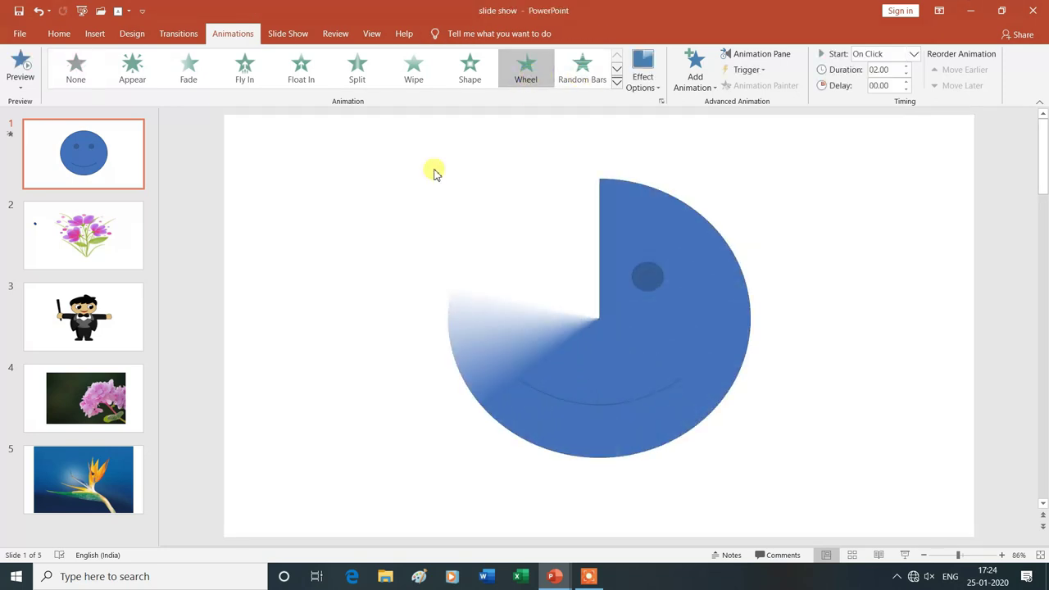
Step: Apply a Grow/Shrink emphasis to slide 2's flower bouquet, then move to slide 3
{"action": "left_click", "coordinate": [132, 234]}
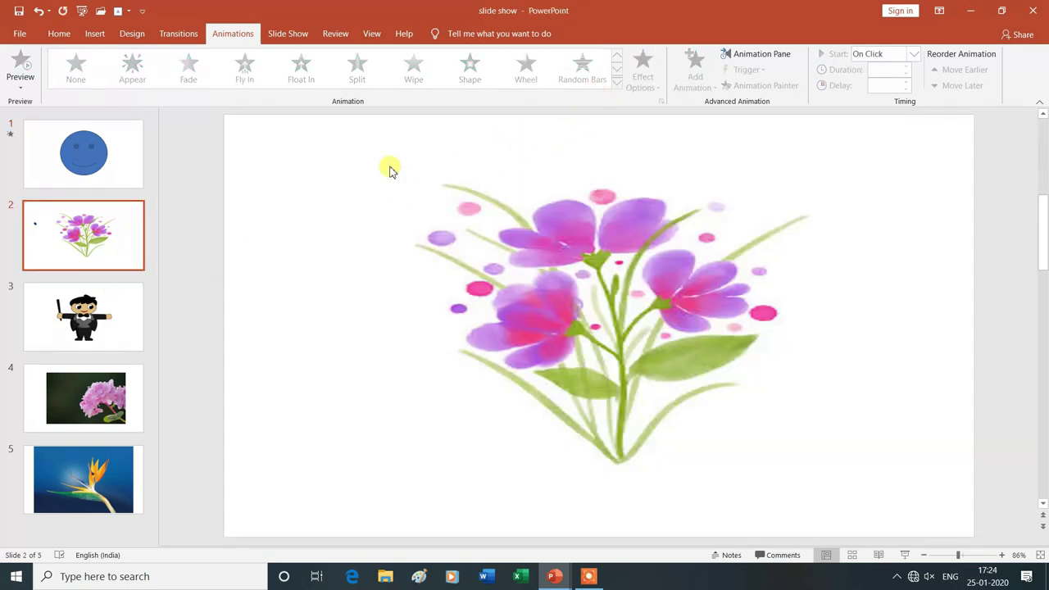
{"action": "left_click", "coordinate": [517, 277]}
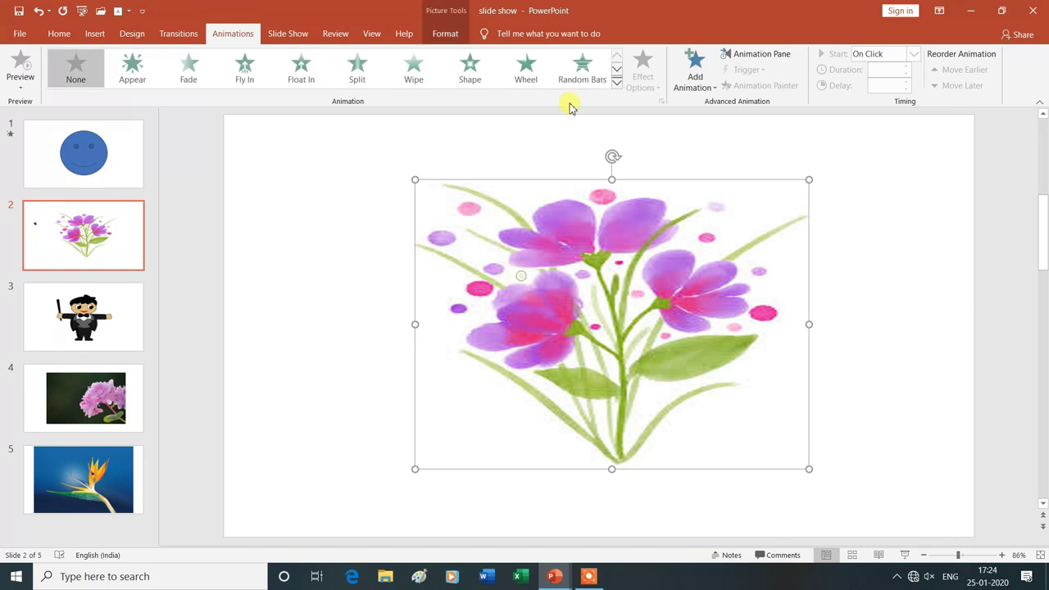
{"action": "left_click", "coordinate": [617, 86]}
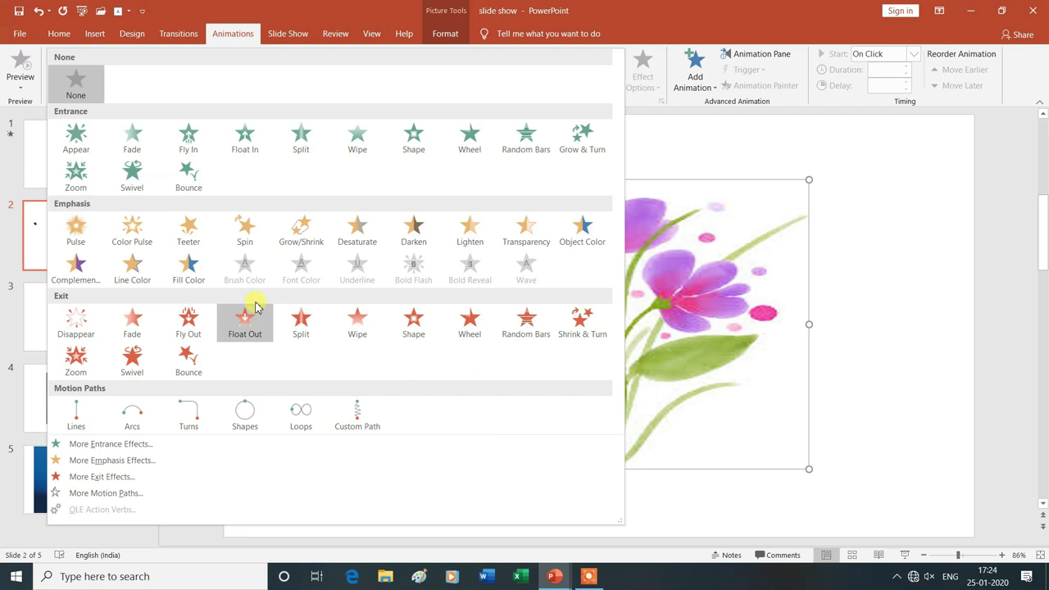
{"action": "left_click", "coordinate": [302, 231]}
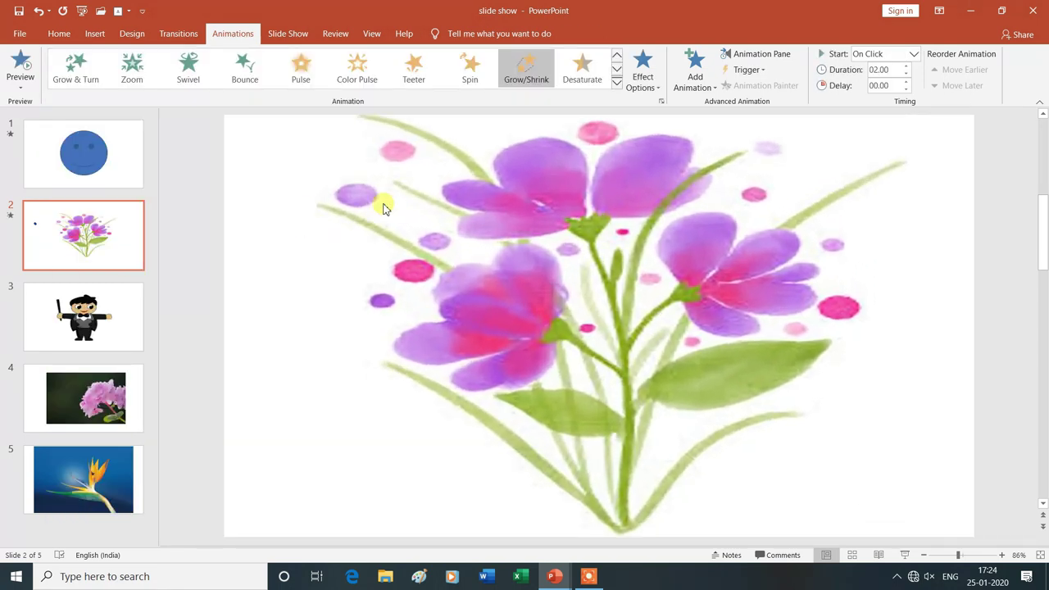
{"action": "left_click", "coordinate": [77, 344]}
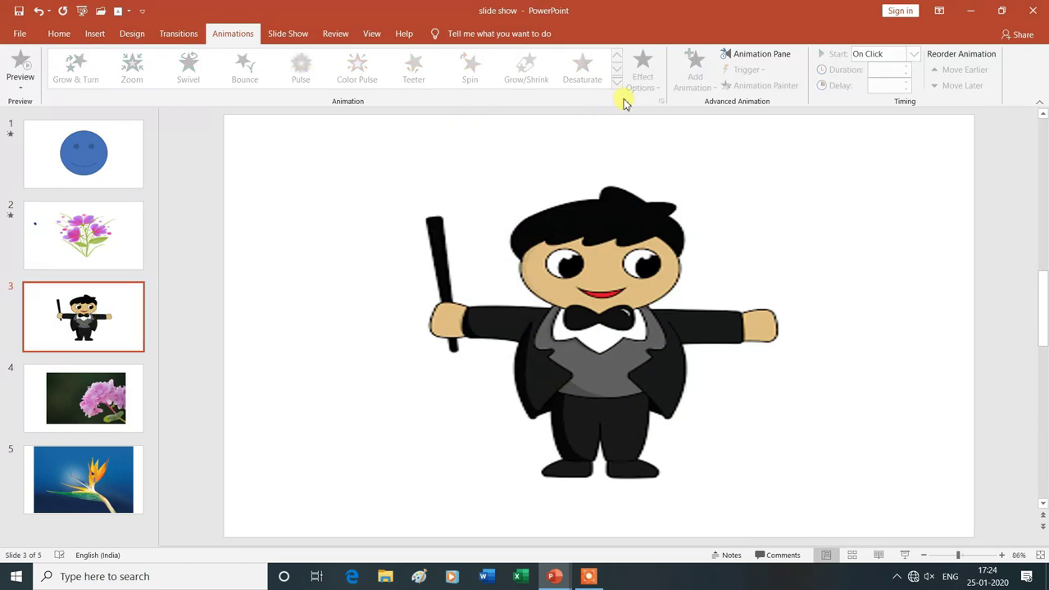
Step: Give slide 3's magician a Float Out exit and slide 4's pink flower a Float In entrance
{"action": "left_click", "coordinate": [551, 212]}
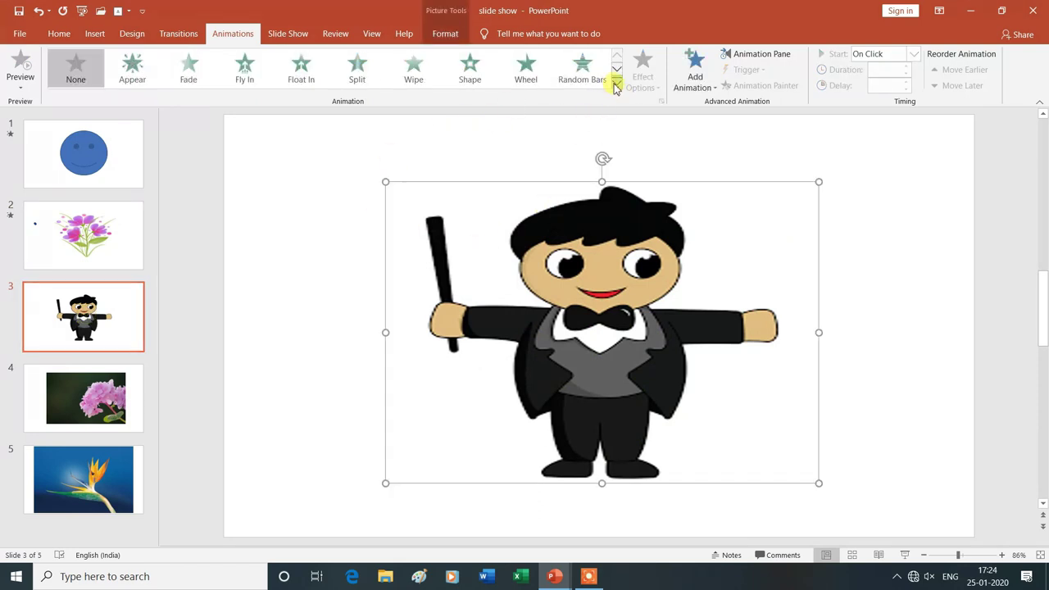
{"action": "left_click", "coordinate": [617, 85]}
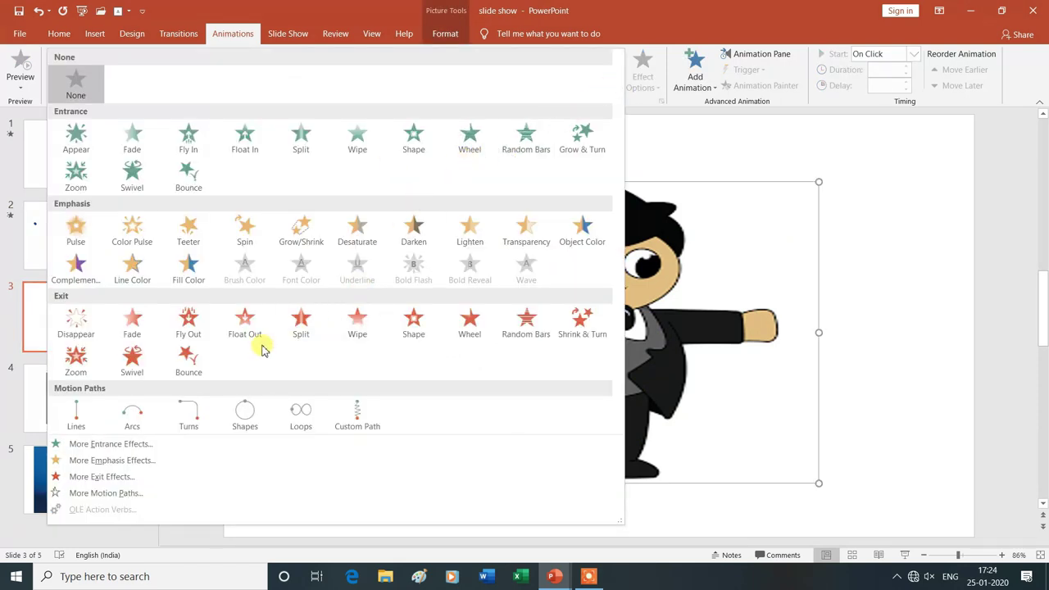
{"action": "left_click", "coordinate": [244, 325]}
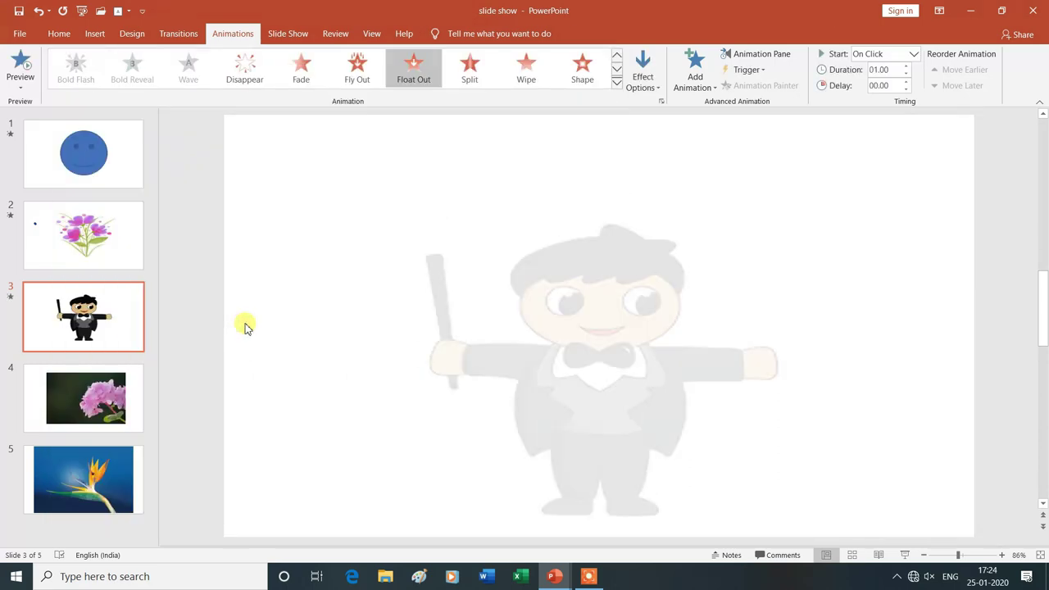
{"action": "left_click", "coordinate": [84, 405]}
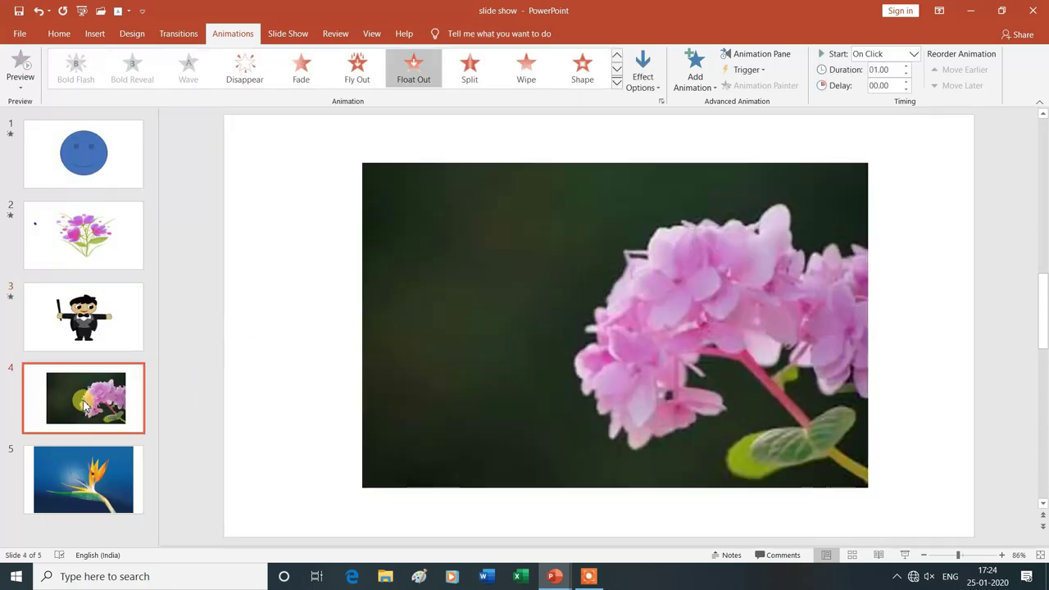
{"action": "left_click", "coordinate": [538, 202]}
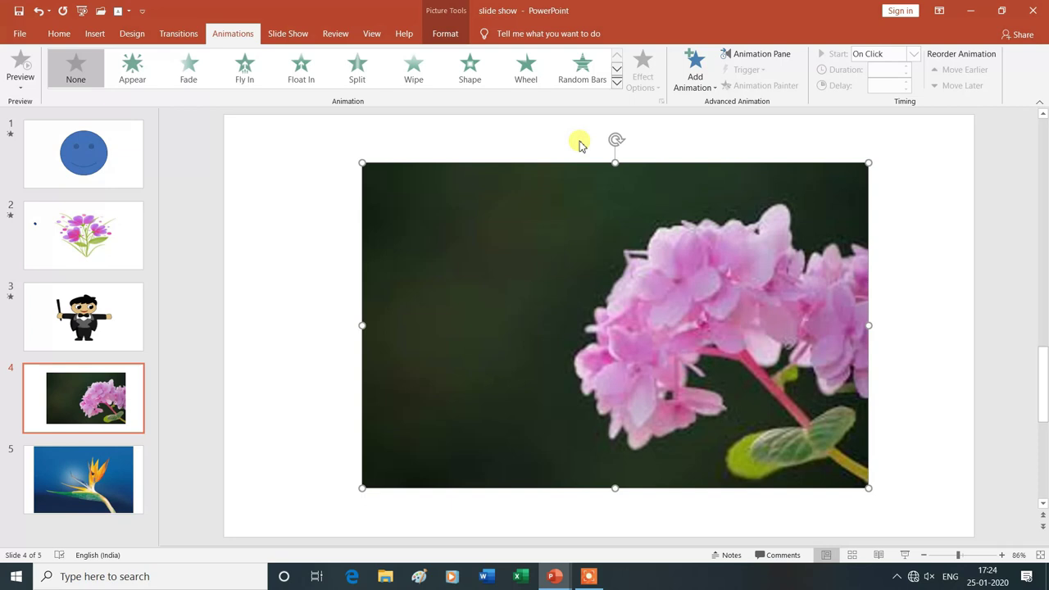
{"action": "left_click", "coordinate": [620, 82]}
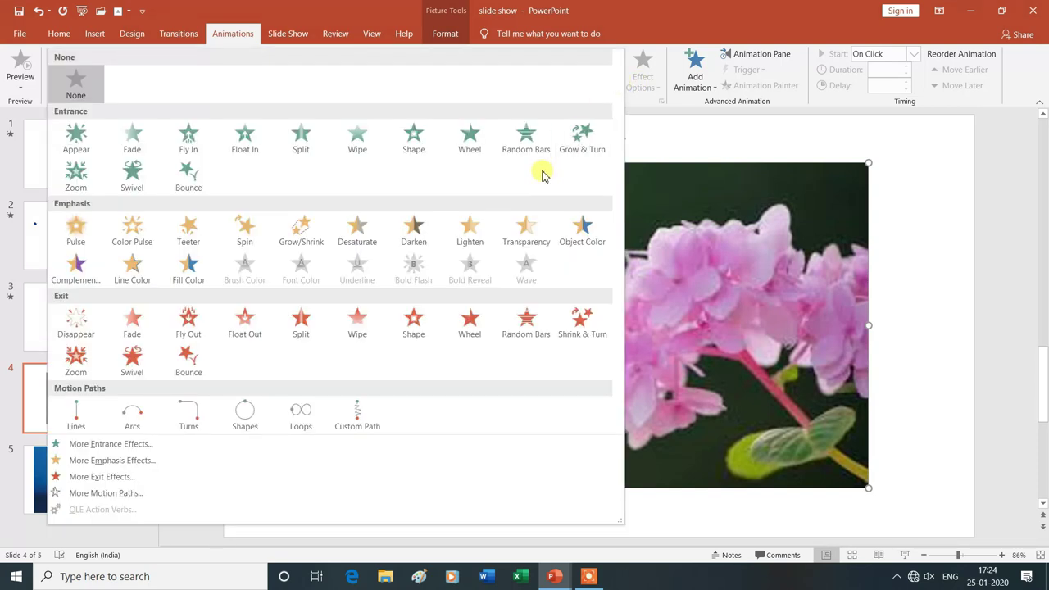
{"action": "left_click", "coordinate": [245, 139]}
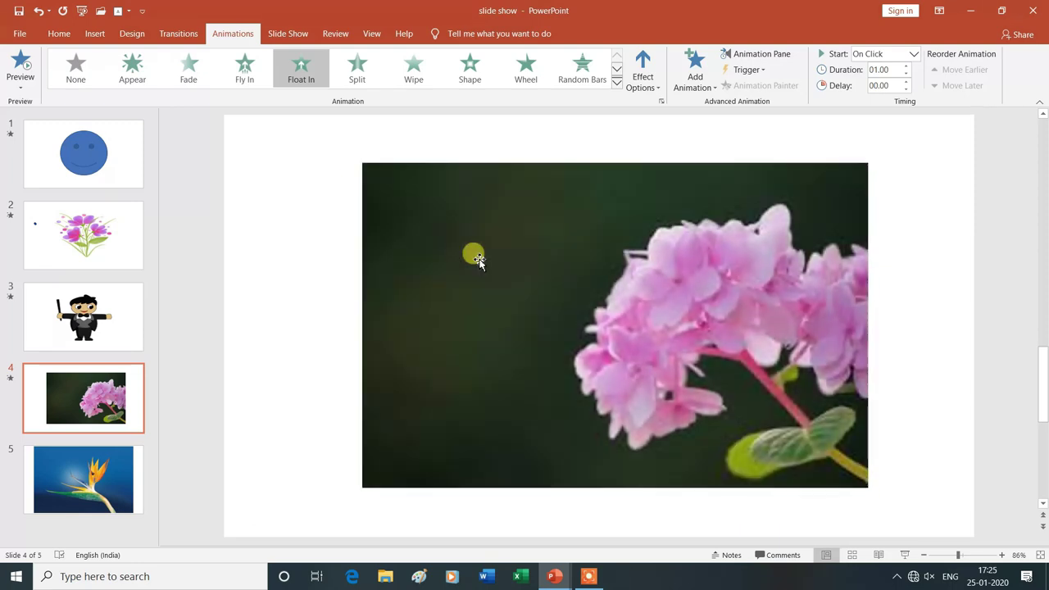
Step: Give slide 5's bird-of-paradise a Fly In entrance and start the slideshow from slide 1
{"action": "scroll", "coordinate": [467, 233], "scroll_direction": "down", "scroll_amount": 1}
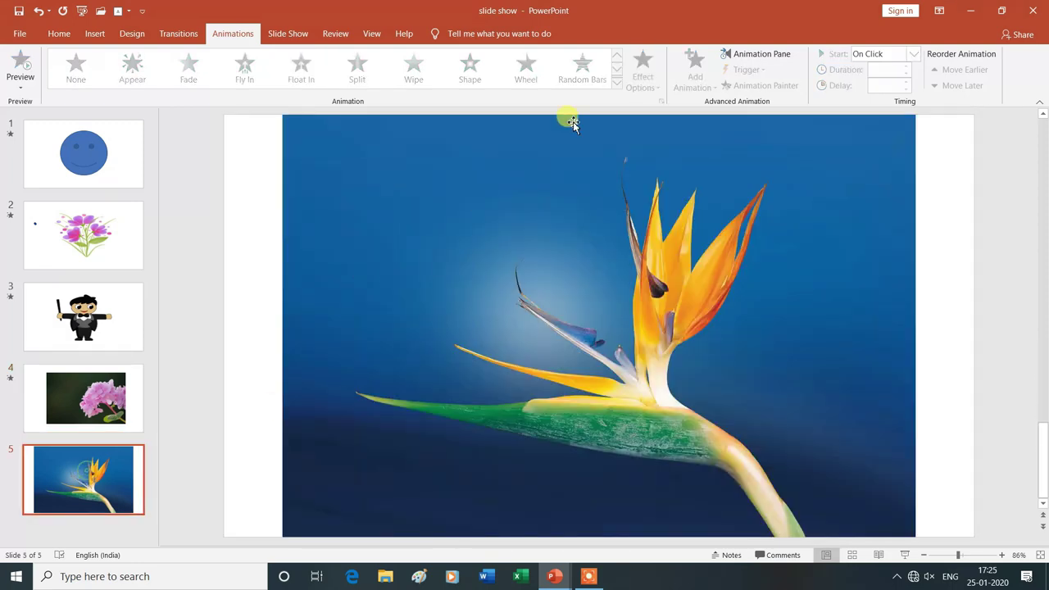
{"action": "left_click", "coordinate": [542, 238]}
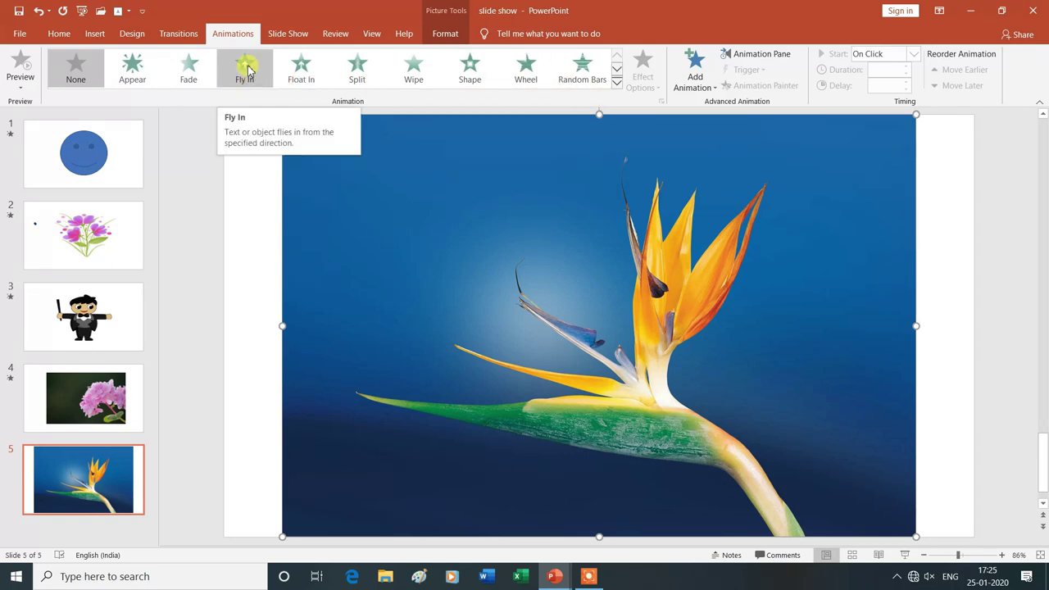
{"action": "left_click", "coordinate": [249, 72]}
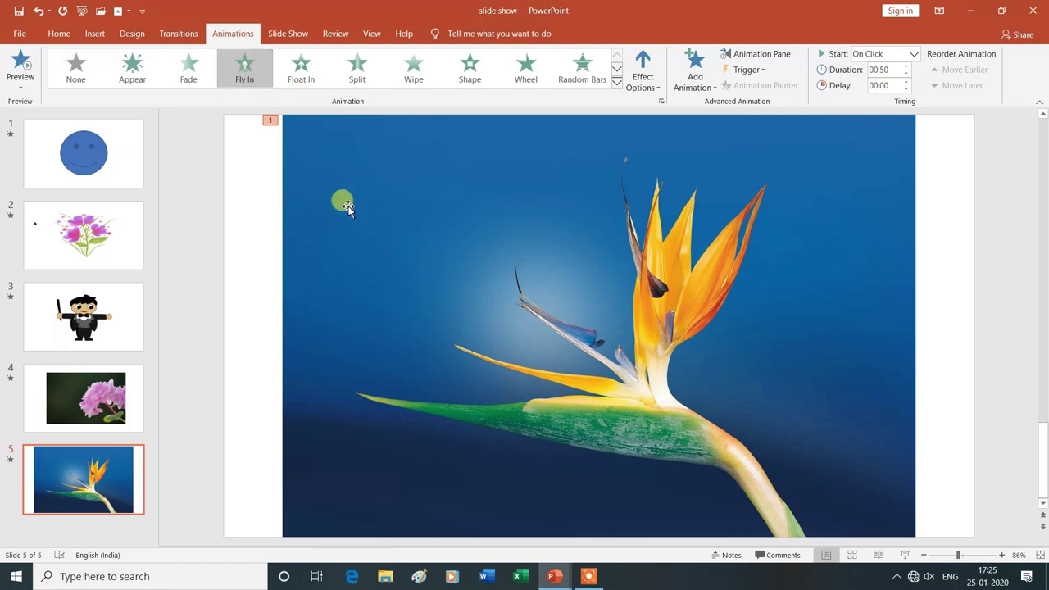
{"action": "left_click", "coordinate": [288, 33]}
{"action": "left_click", "coordinate": [117, 156]}
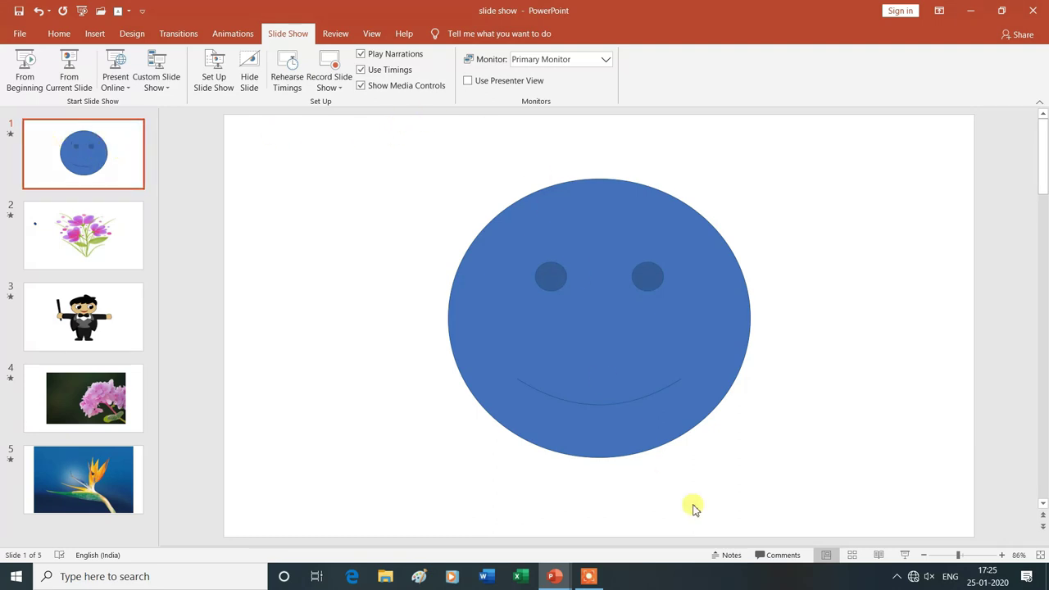
{"action": "left_click", "coordinate": [905, 555]}
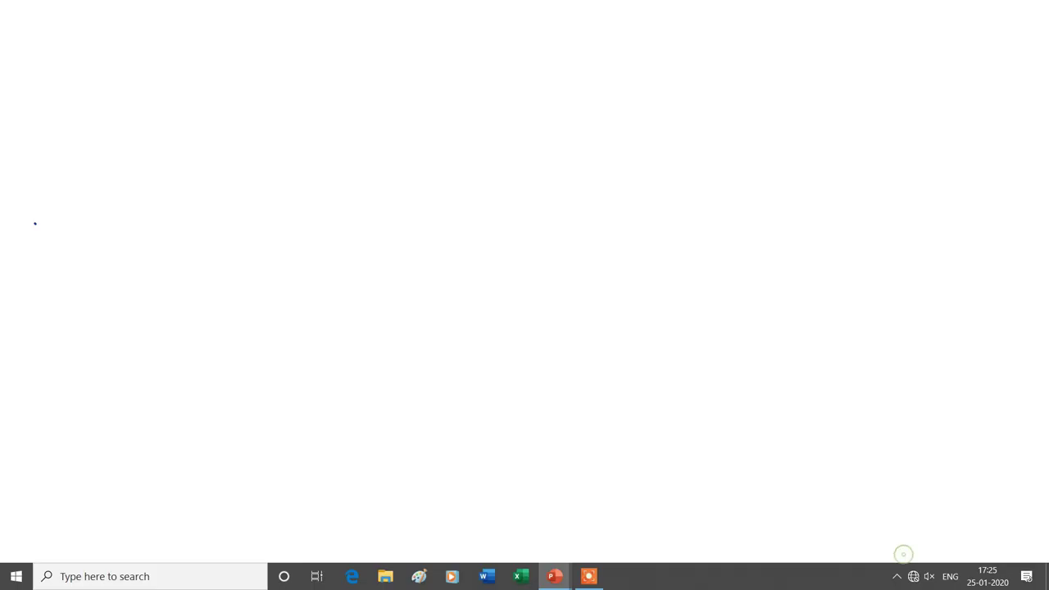
Step: Click through the smiley, bouquet, magician and pink flower animations to the end of the show
{"action": "left_click", "coordinate": [921, 475]}
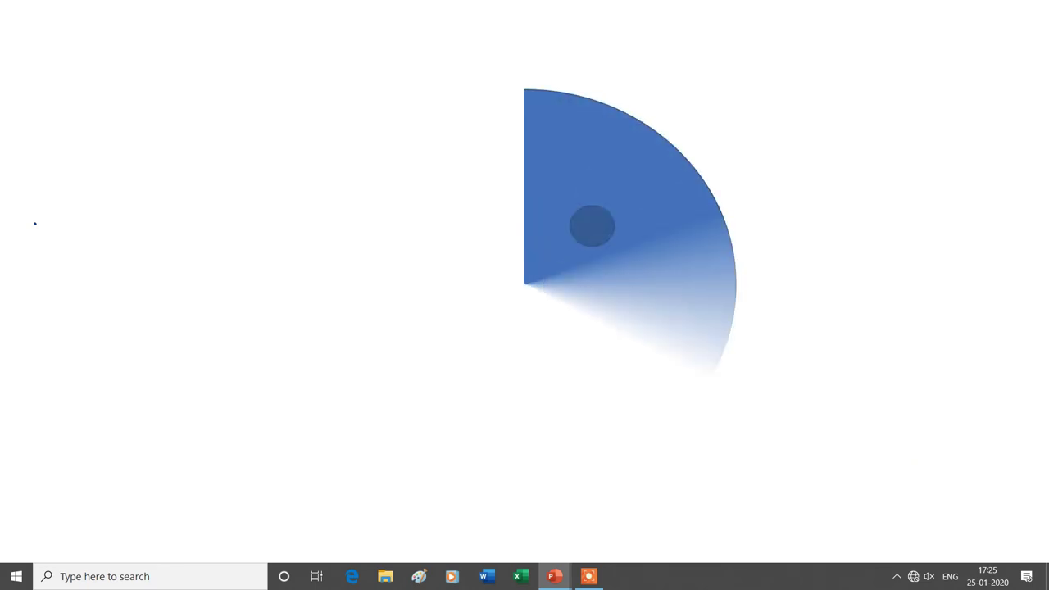
{"action": "left_click", "coordinate": [920, 473]}
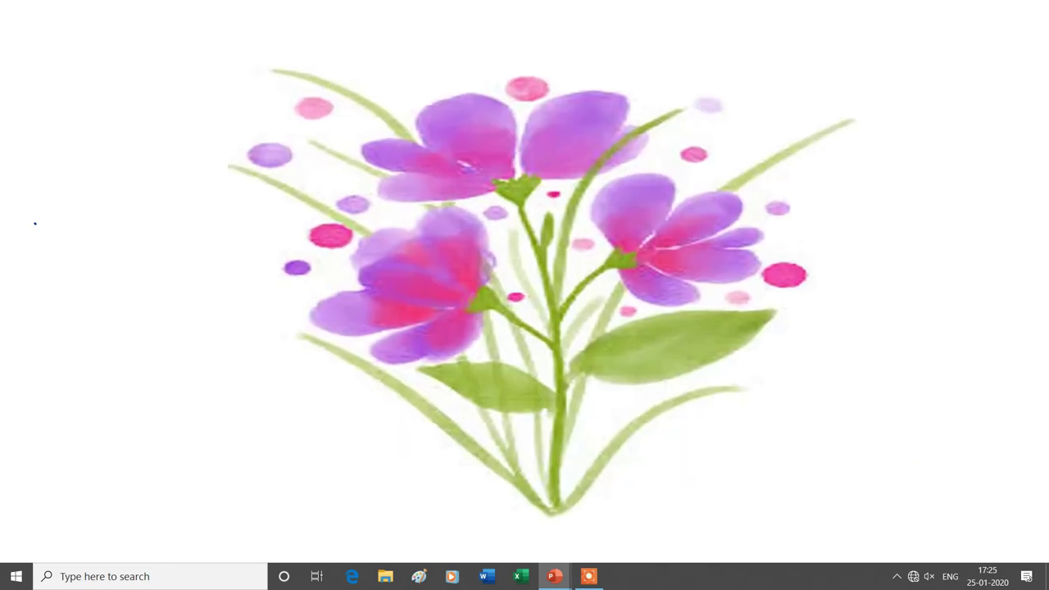
{"action": "left_click", "coordinate": [921, 474]}
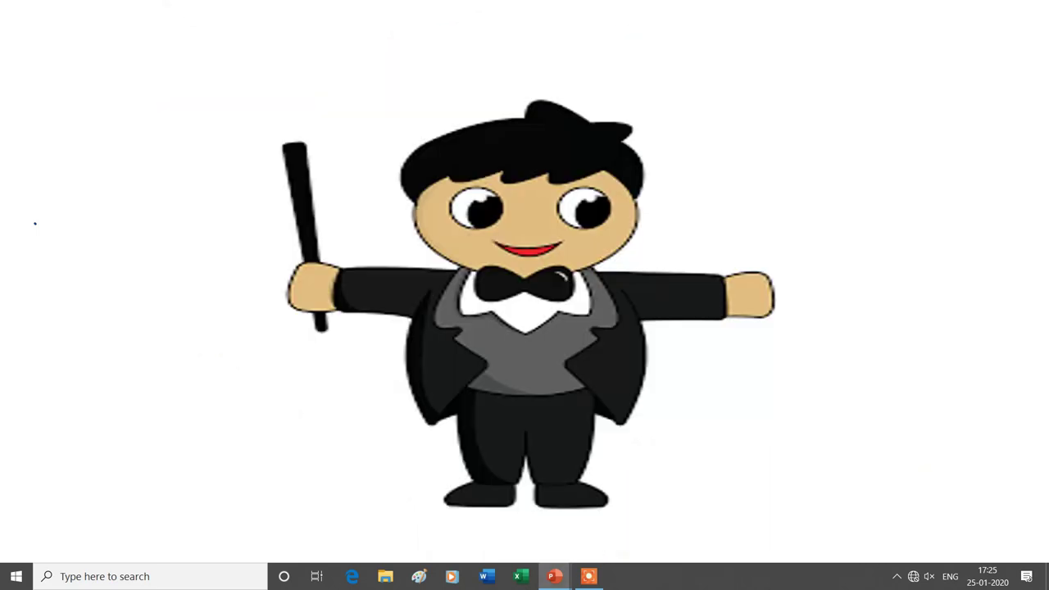
{"action": "left_click", "coordinate": [921, 474]}
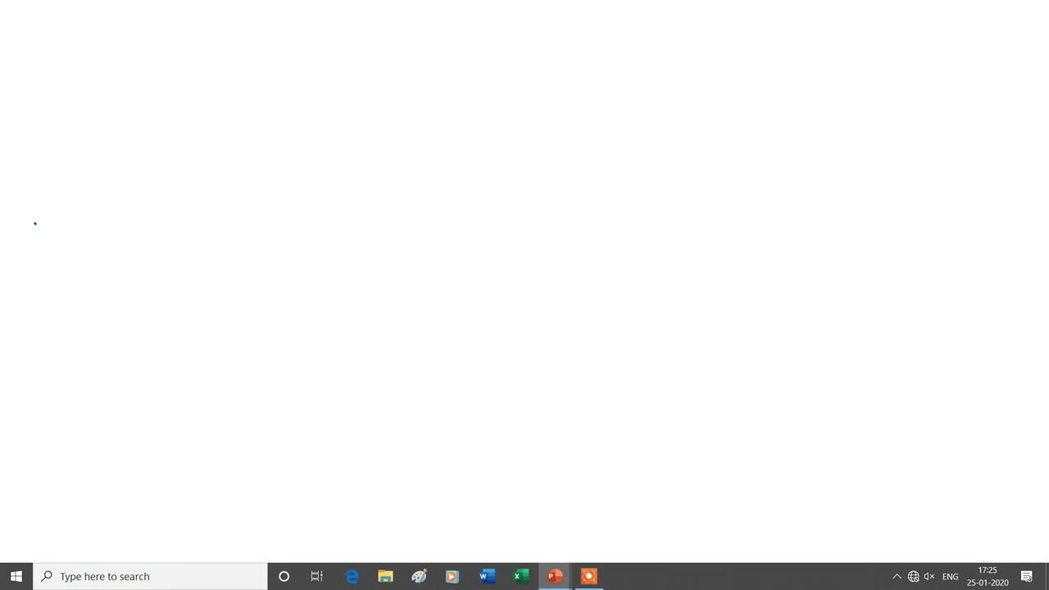
{"action": "left_click", "coordinate": [920, 474]}
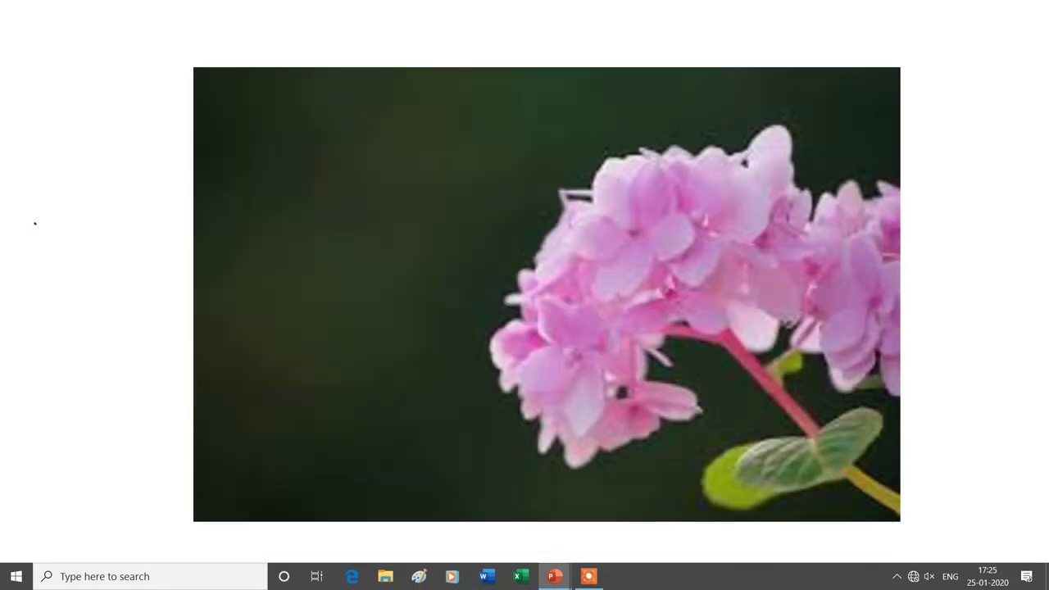
{"action": "left_click", "coordinate": [920, 474]}
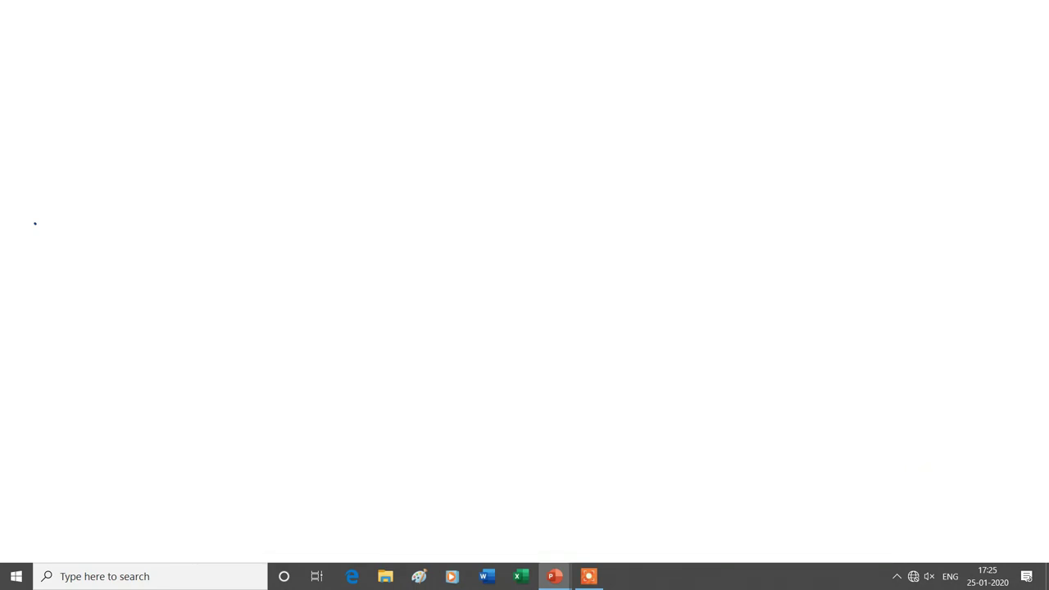
{"action": "left_click", "coordinate": [921, 474]}
{"action": "left_click", "coordinate": [921, 474]}
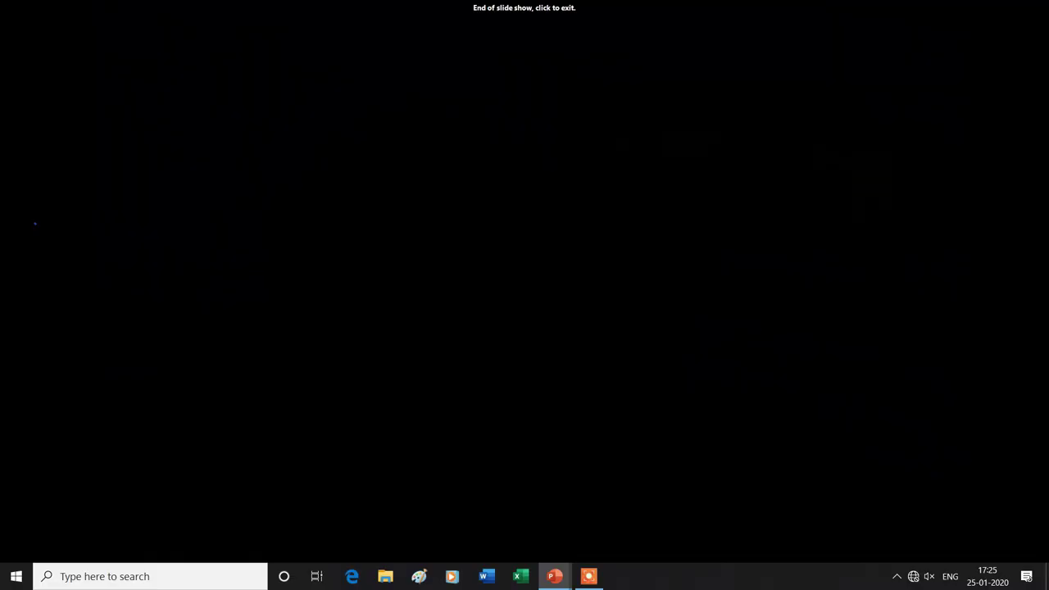
{"action": "left_click", "coordinate": [921, 474]}
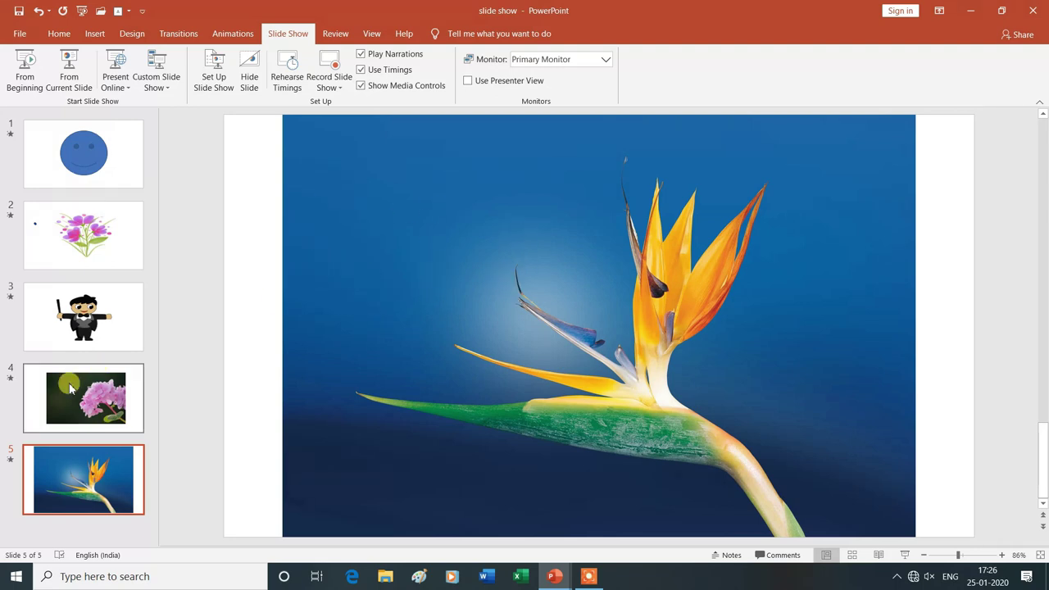
Step: Tick Show without animation in Set Up Show and confirm with OK
{"action": "left_click", "coordinate": [216, 78]}
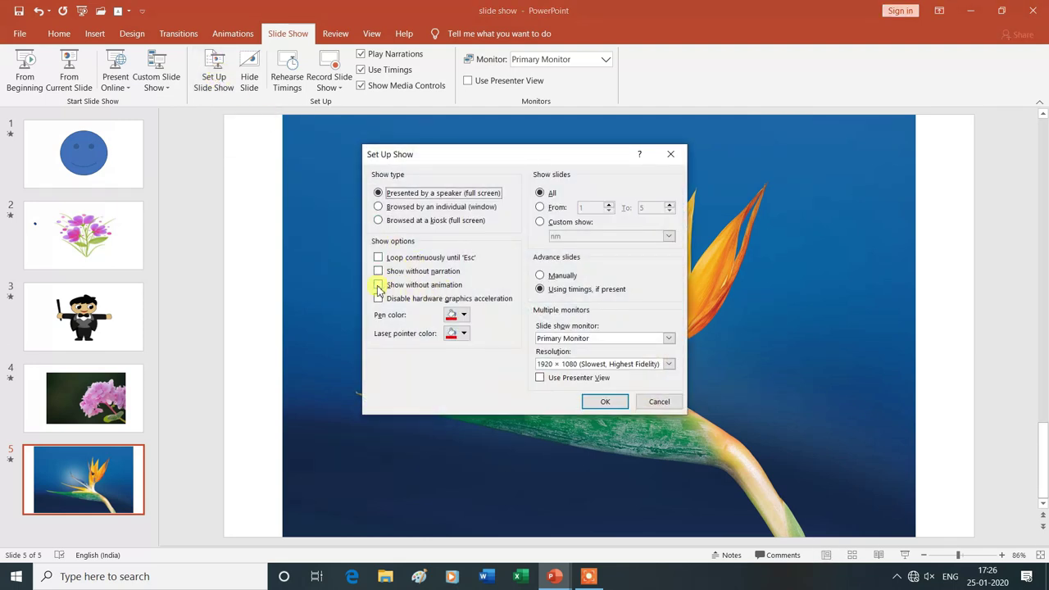
{"action": "left_click", "coordinate": [379, 286]}
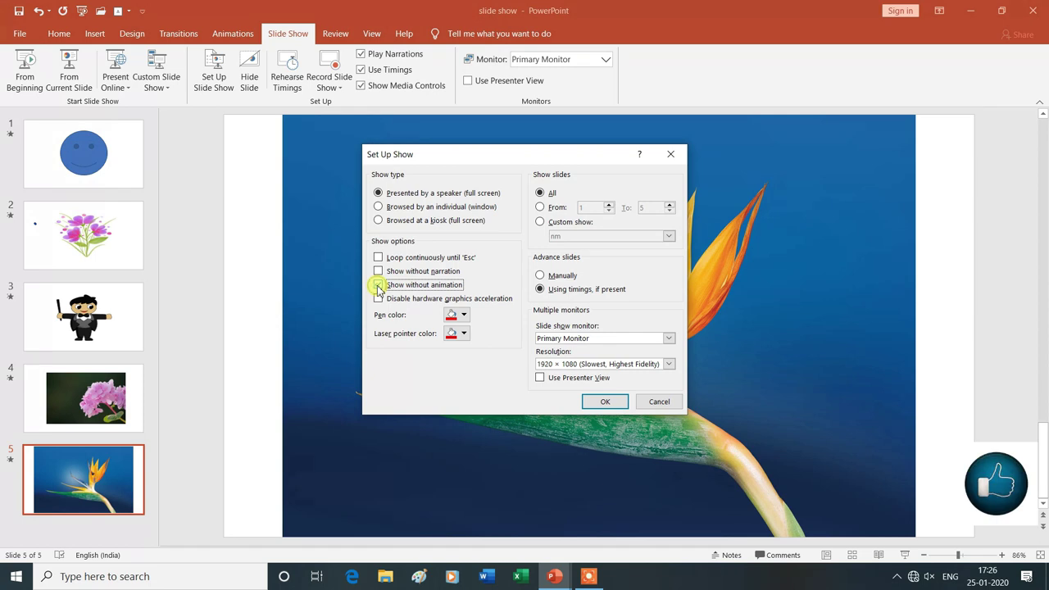
{"action": "left_click", "coordinate": [607, 402]}
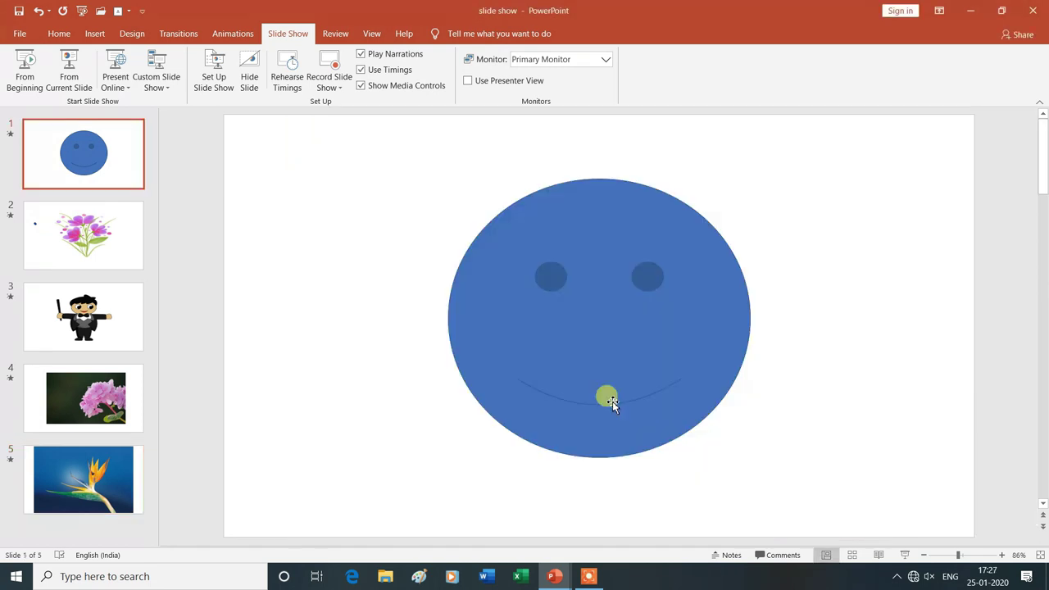
Step: Run the slideshow through all five slides without animations and exit to normal view
{"action": "left_click", "coordinate": [906, 556]}
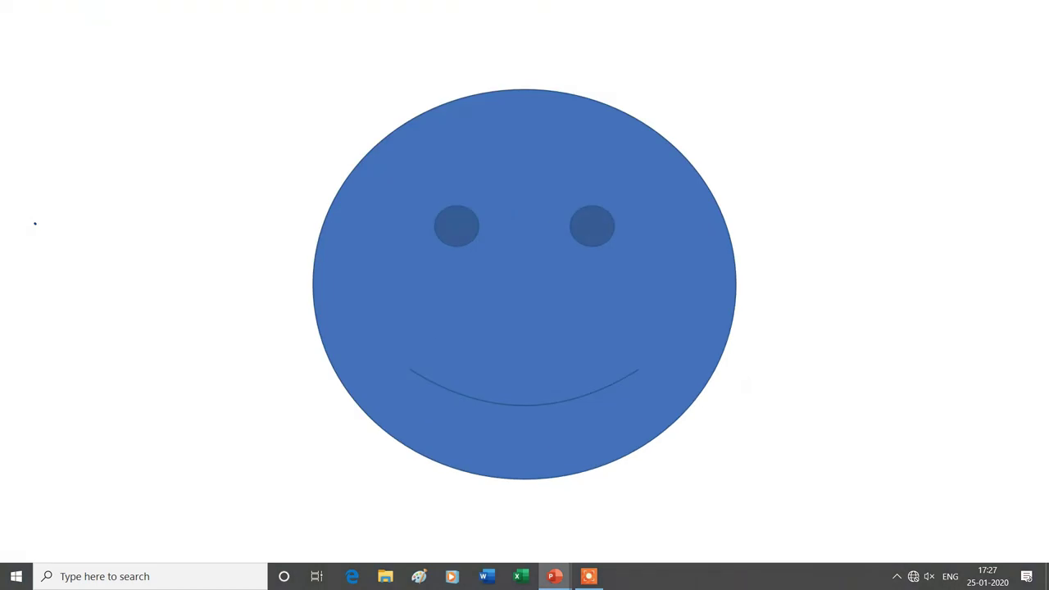
{"action": "left_click", "coordinate": [888, 413]}
{"action": "left_click", "coordinate": [888, 413]}
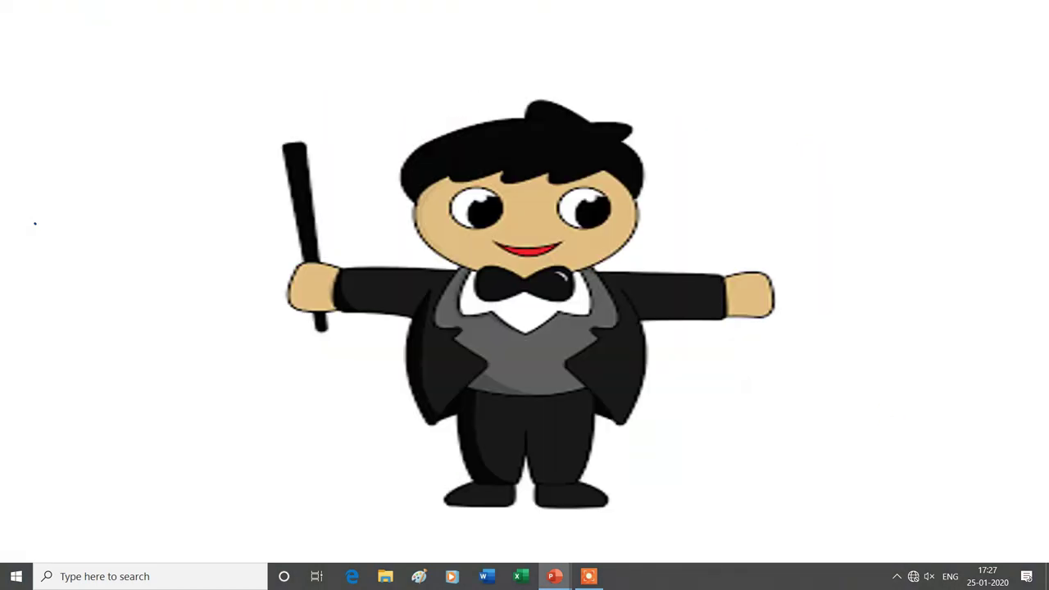
{"action": "left_click", "coordinate": [887, 413]}
{"action": "left_click", "coordinate": [888, 413]}
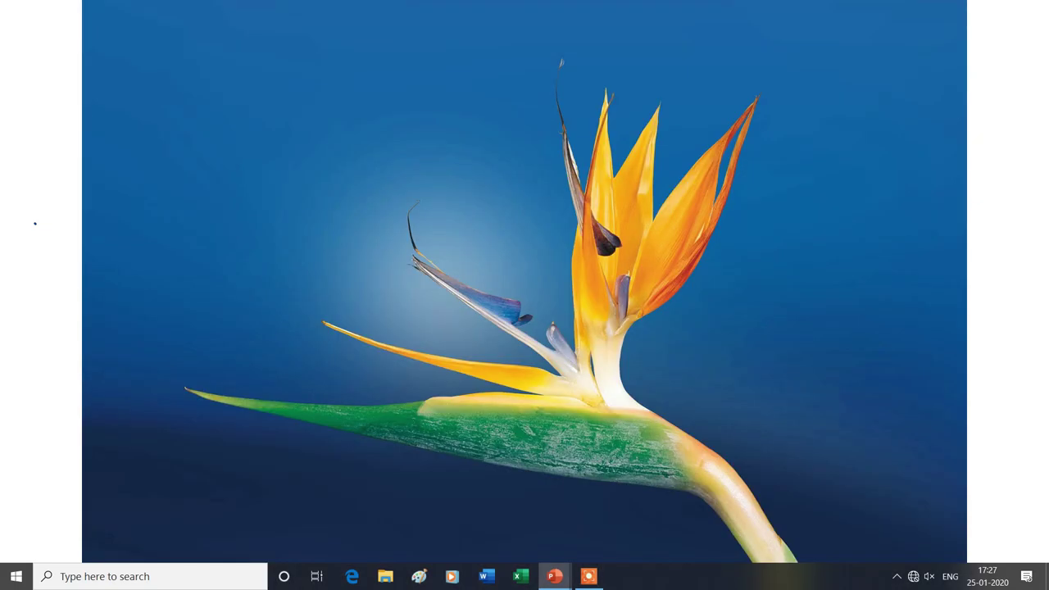
{"action": "left_click", "coordinate": [888, 413]}
{"action": "left_click", "coordinate": [885, 412]}
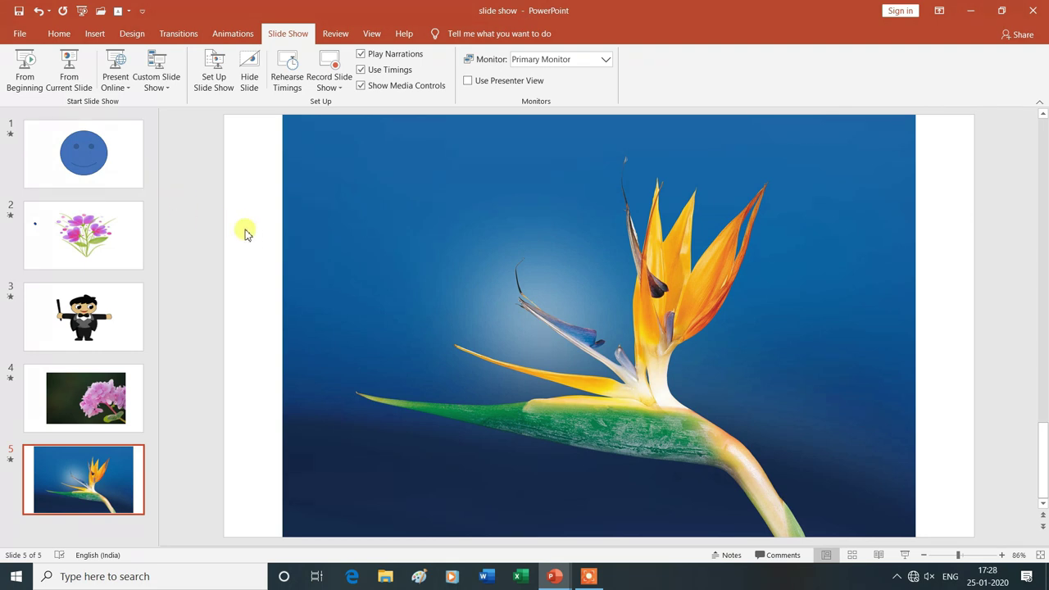
Step: Return to slide 1 and reopen the Set Up Show dialog
{"action": "key", "text": "Home"}
{"action": "key", "text": "End"}
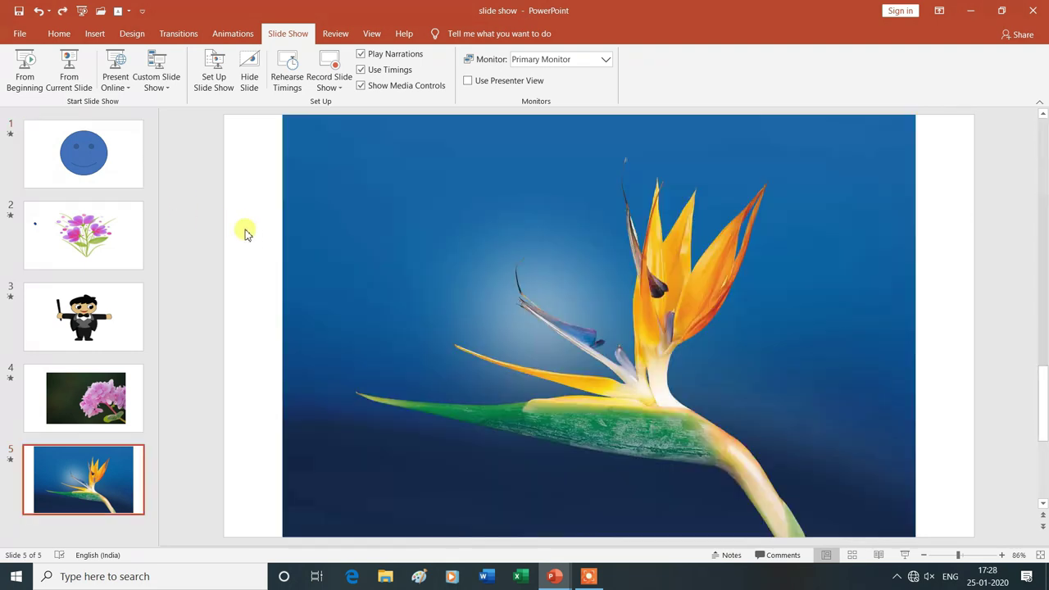
{"action": "key", "text": "Up"}
{"action": "key", "text": "Up"}
{"action": "key", "text": "Up"}
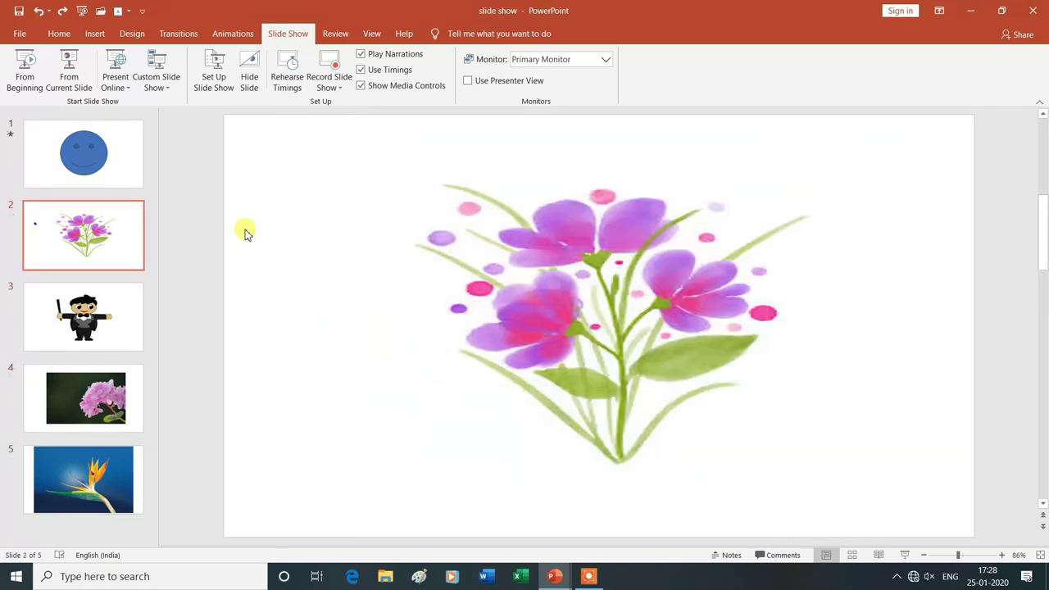
{"action": "key", "text": "Up"}
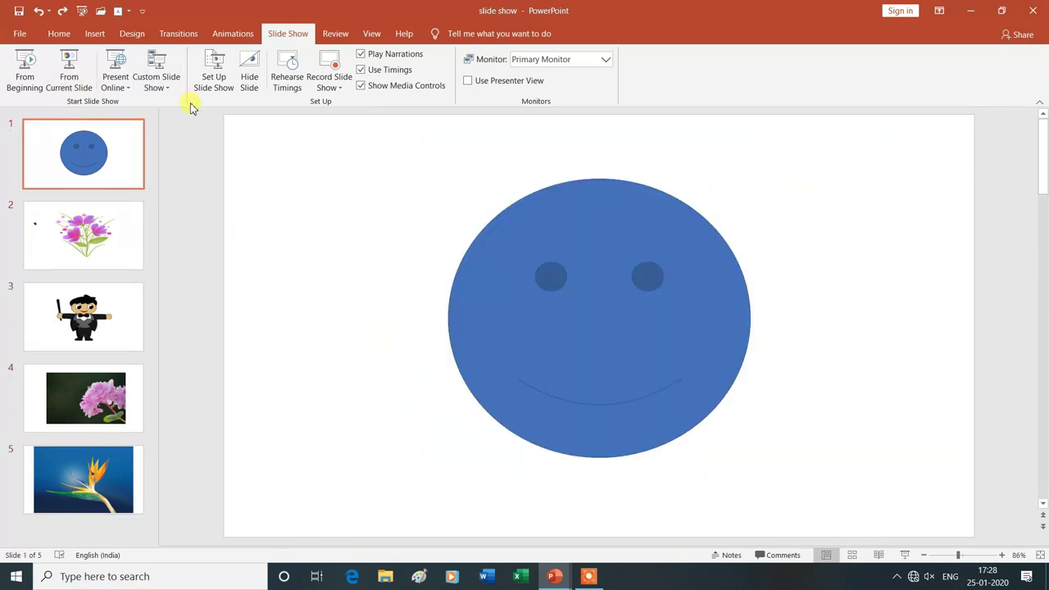
{"action": "left_click", "coordinate": [215, 86]}
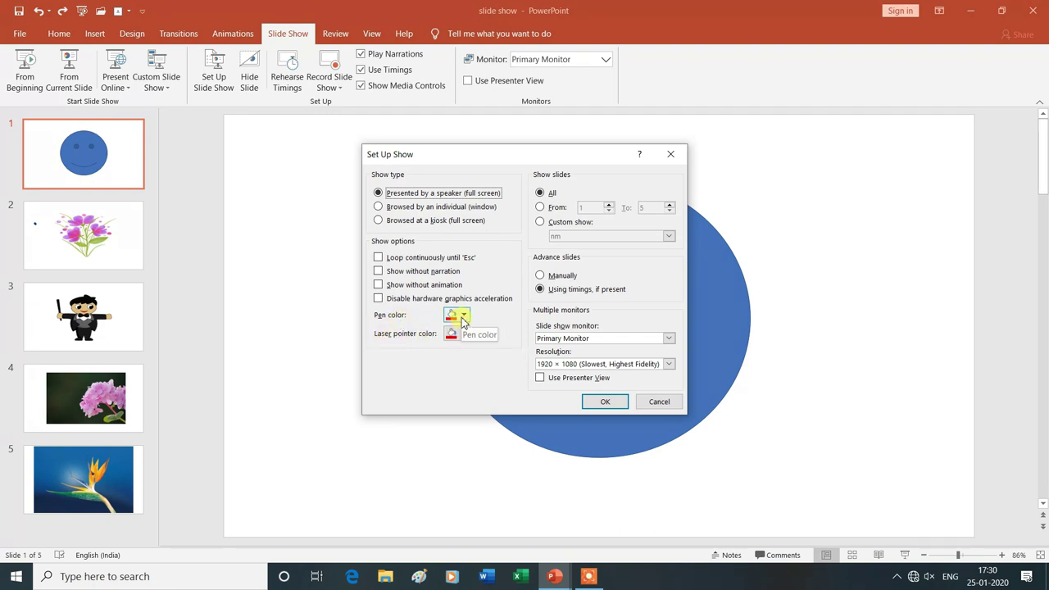
Step: Set the pen colour to green and the laser pointer colour to blue, then confirm
{"action": "left_click", "coordinate": [464, 316]}
{"action": "left_click", "coordinate": [464, 316]}
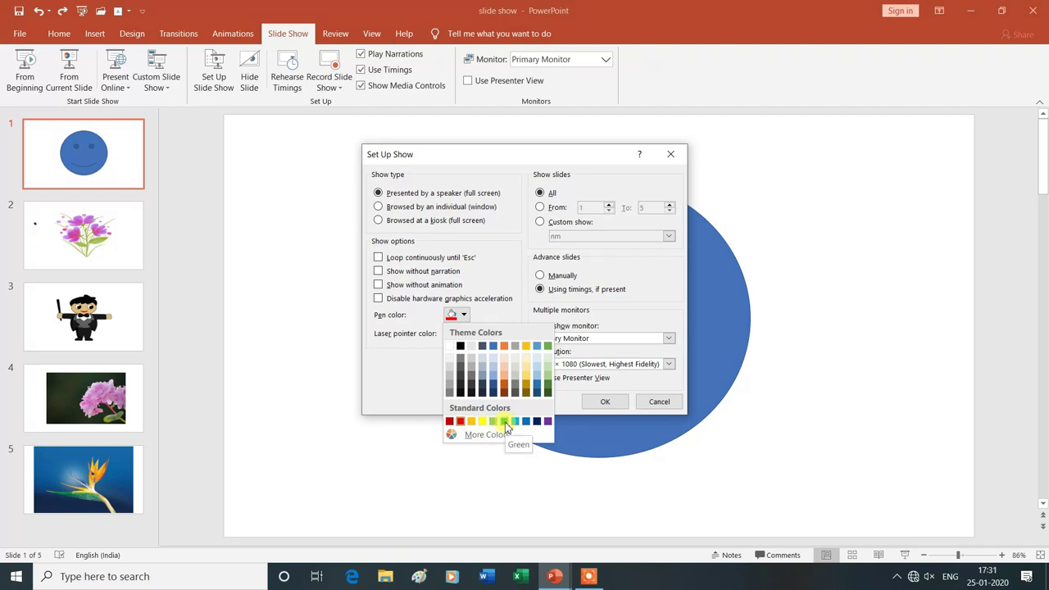
{"action": "left_click", "coordinate": [505, 423]}
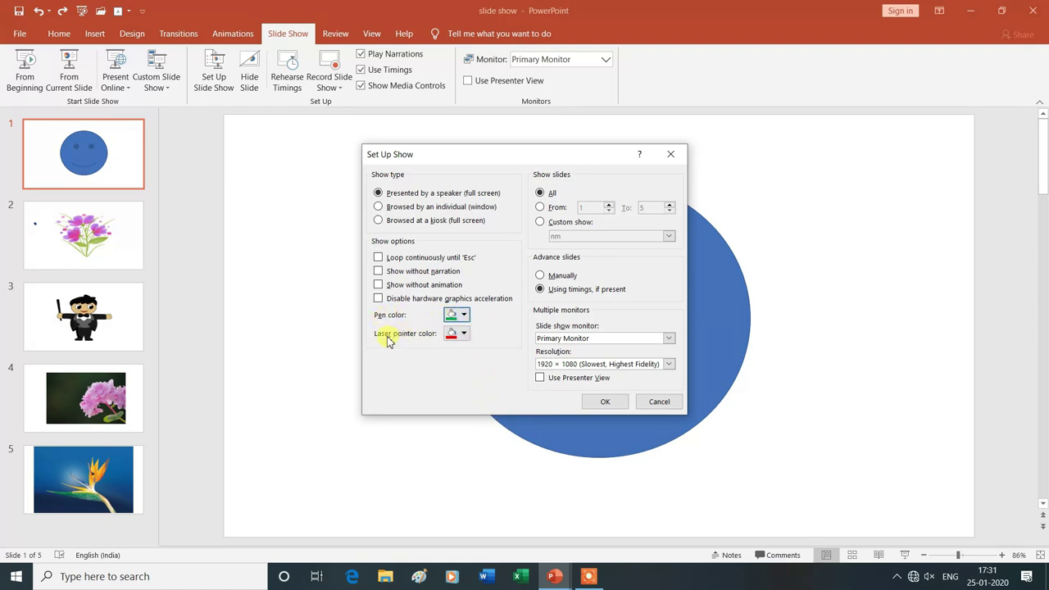
{"action": "left_click", "coordinate": [464, 334]}
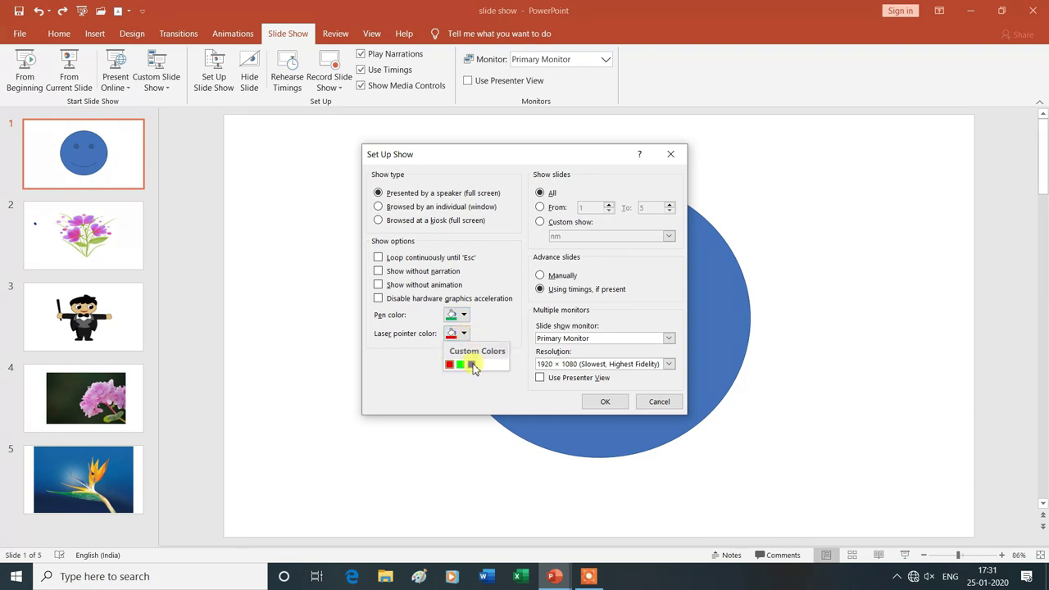
{"action": "left_click", "coordinate": [473, 364]}
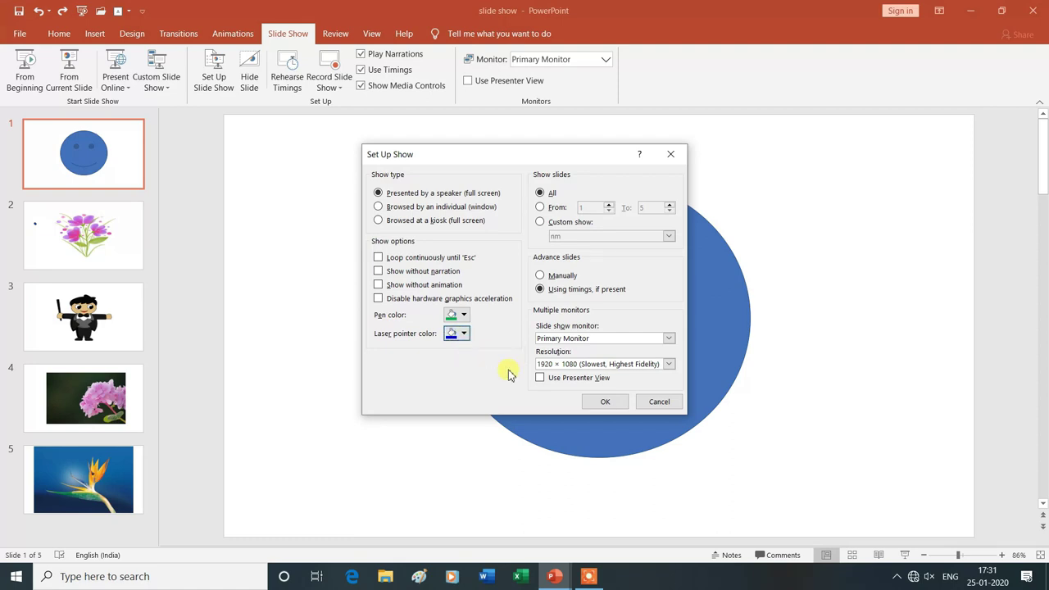
{"action": "left_click", "coordinate": [607, 400]}
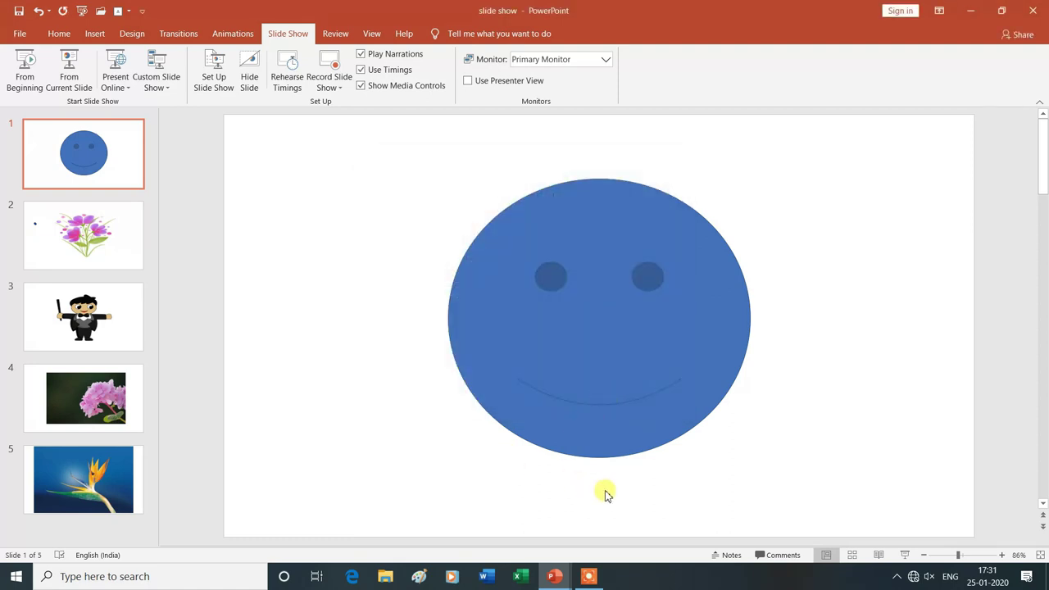
Step: Start the slide show on slide 1 and switch to the blue laser pointer
{"action": "left_click", "coordinate": [908, 556]}
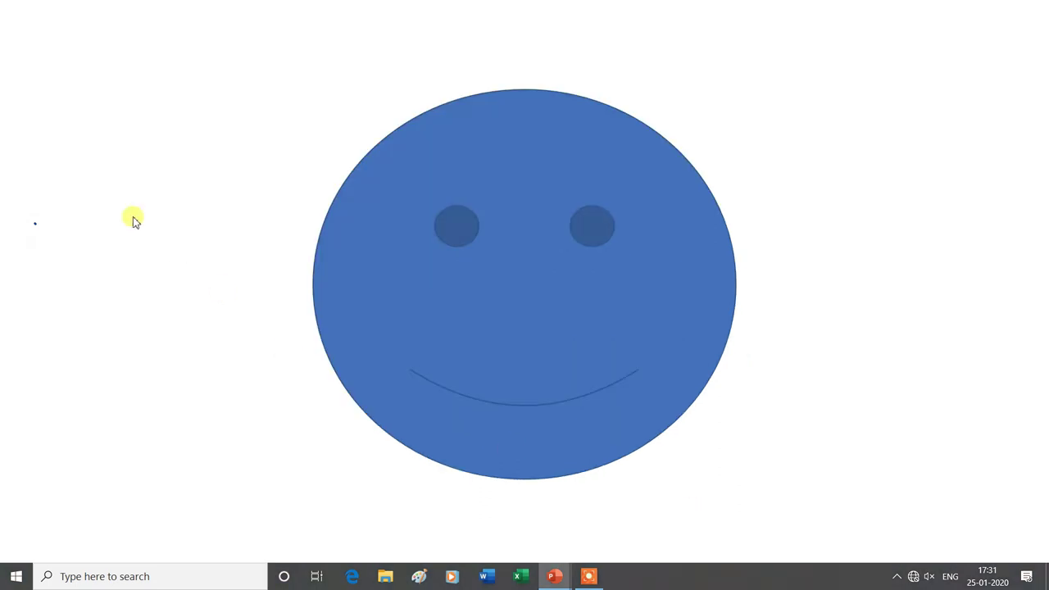
{"action": "right_click", "coordinate": [135, 171]}
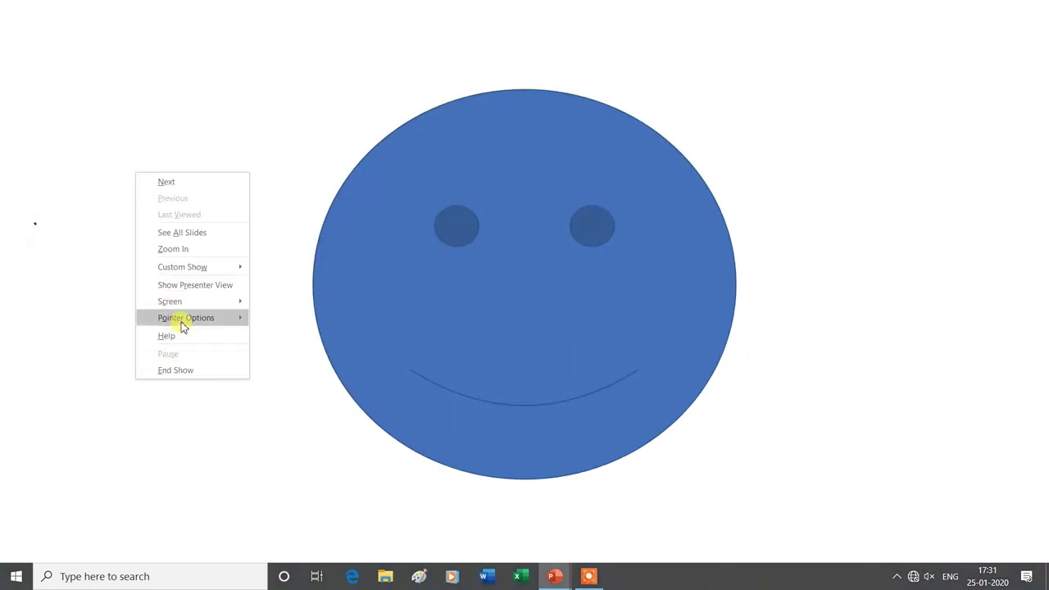
{"action": "mouse_move", "coordinate": [186, 318]}
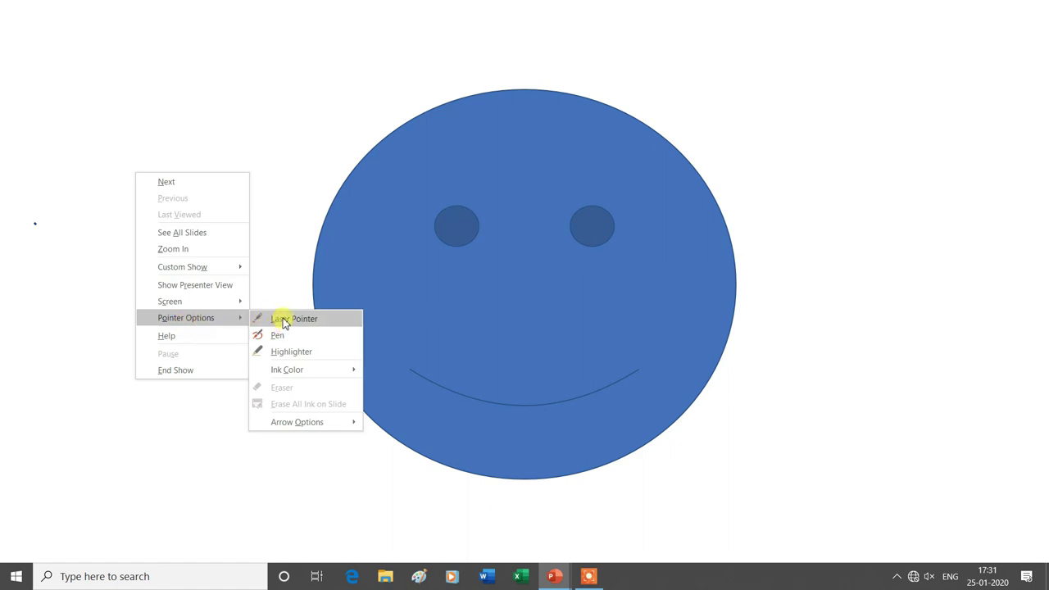
{"action": "left_click", "coordinate": [283, 321]}
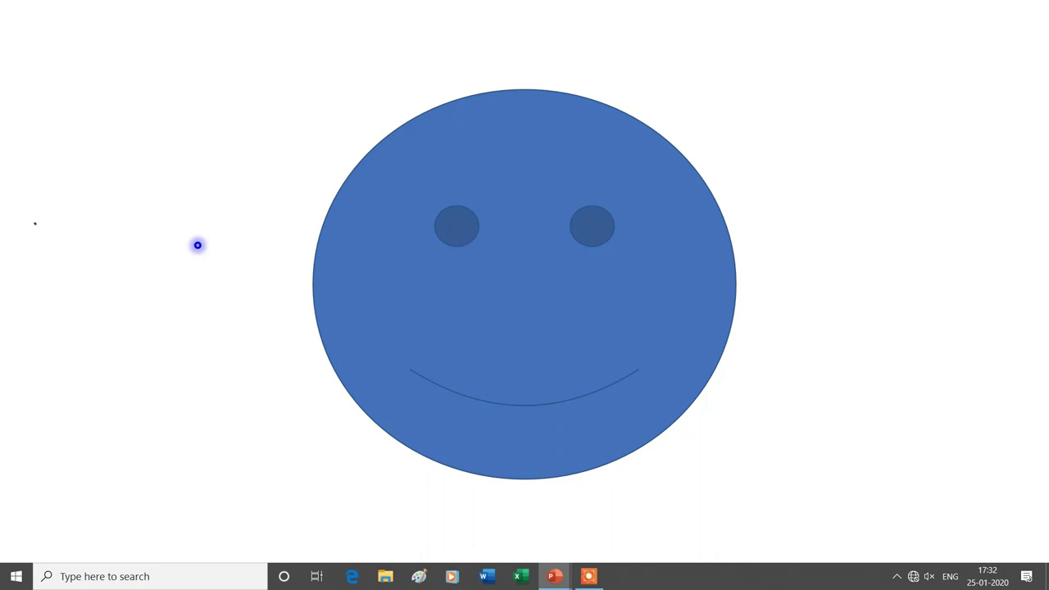
Step: Switch to the pen and draw a green square left of the smiley face
{"action": "right_click", "coordinate": [198, 245]}
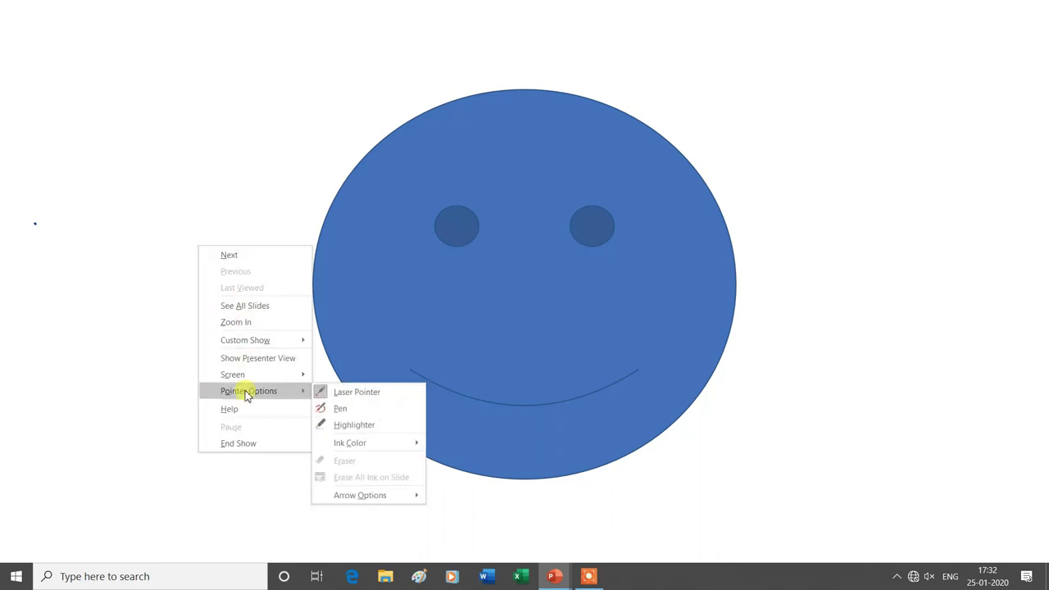
{"action": "mouse_move", "coordinate": [249, 391]}
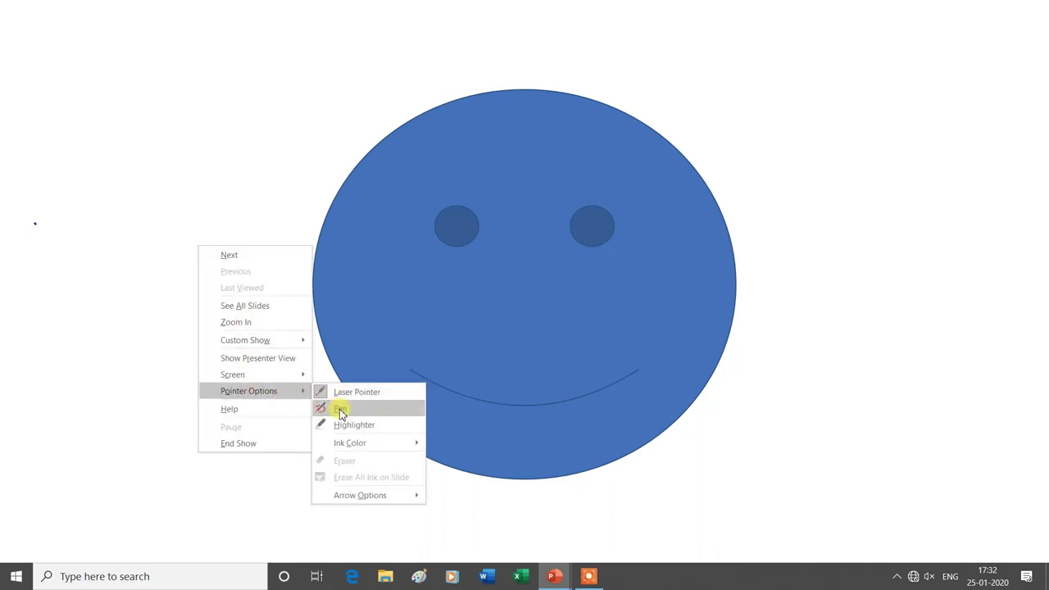
{"action": "left_click", "coordinate": [341, 409]}
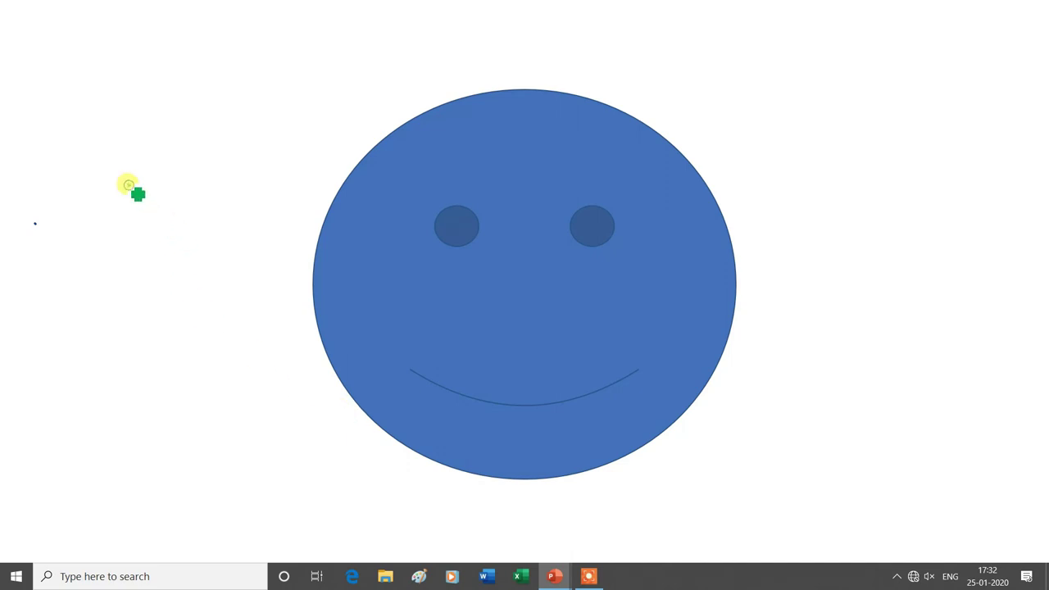
{"action": "mouse_move", "coordinate": [127, 185]}
{"action": "left_mouse_down"}
{"action": "mouse_move", "coordinate": [229, 182]}
{"action": "mouse_move", "coordinate": [229, 259]}
{"action": "left_mouse_up"}
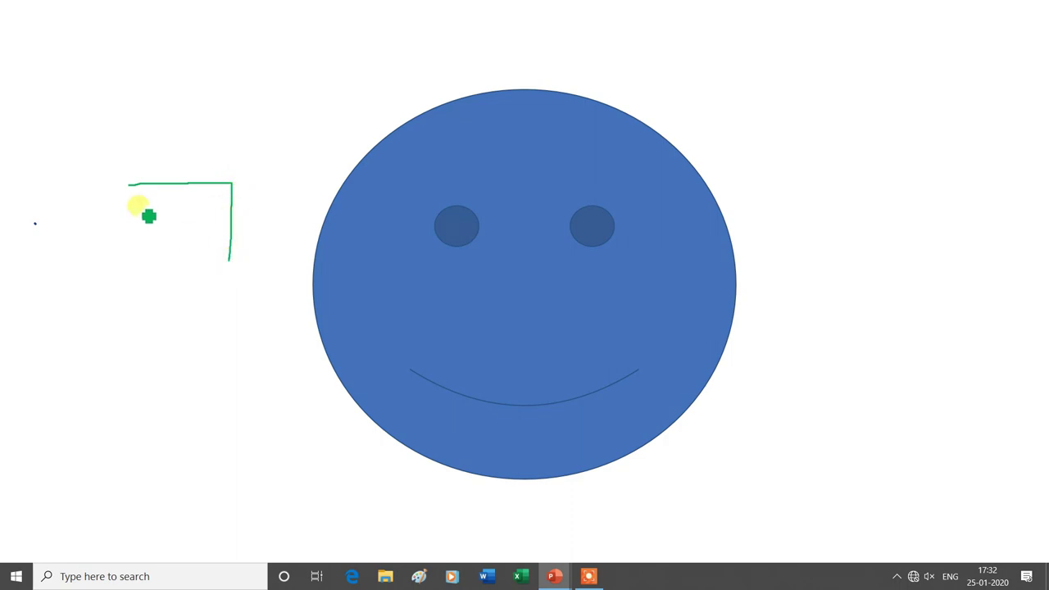
{"action": "mouse_move", "coordinate": [127, 185]}
{"action": "left_mouse_down"}
{"action": "mouse_move", "coordinate": [136, 265]}
{"action": "mouse_move", "coordinate": [236, 262]}
{"action": "left_mouse_up"}
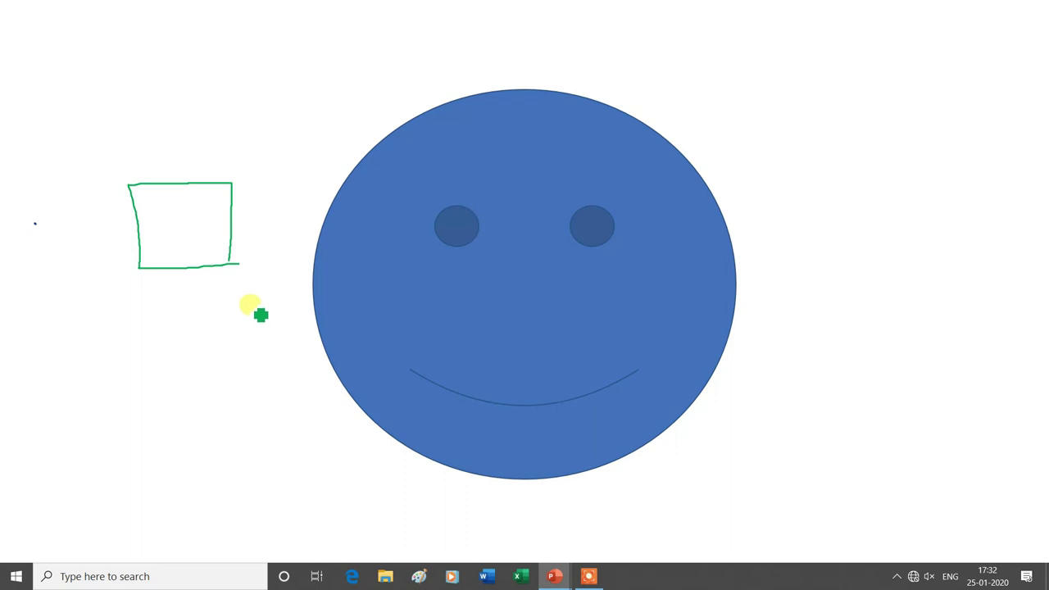
Step: End the show, discard the ink annotations, and reopen Set Up Show
{"action": "key", "text": "Escape"}
{"action": "key", "text": "Escape"}
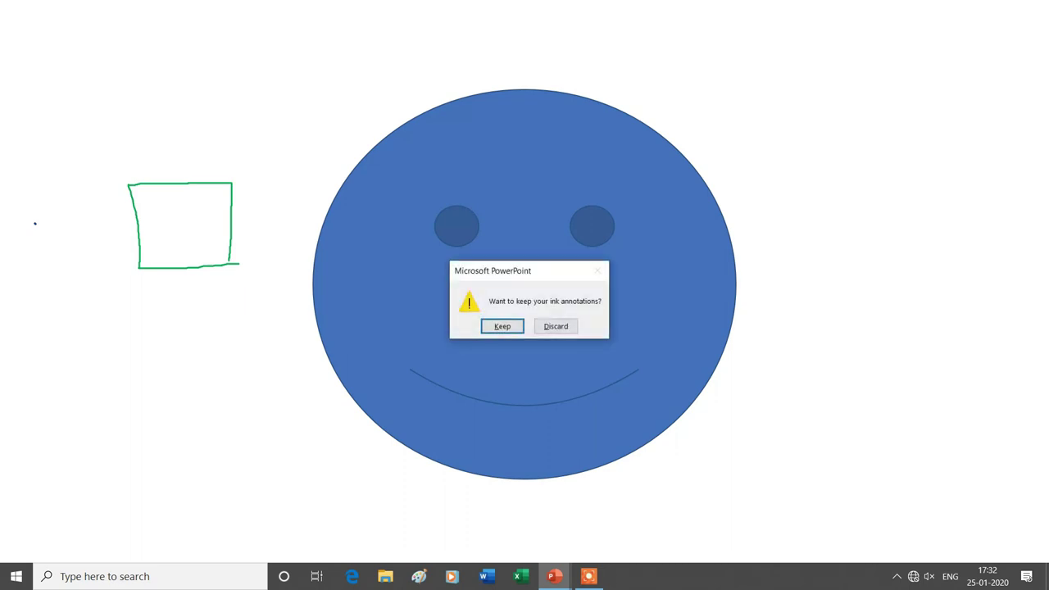
{"action": "left_click", "coordinate": [556, 326]}
{"action": "left_click", "coordinate": [214, 76]}
{"action": "left_click", "coordinate": [549, 192]}
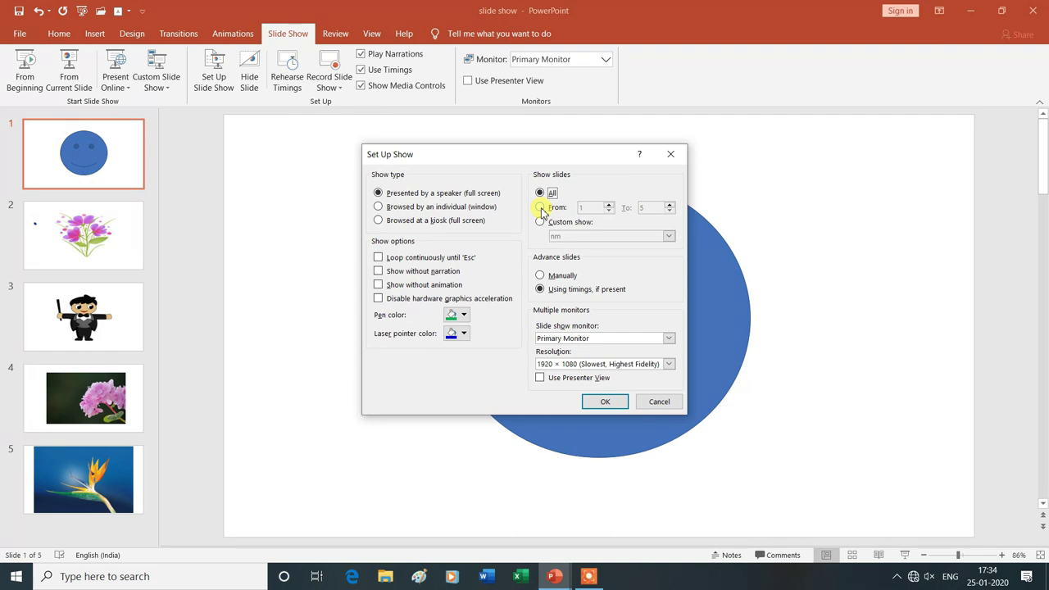
Step: Set the show range to slides From 1 To 3 and confirm
{"action": "left_click", "coordinate": [540, 207]}
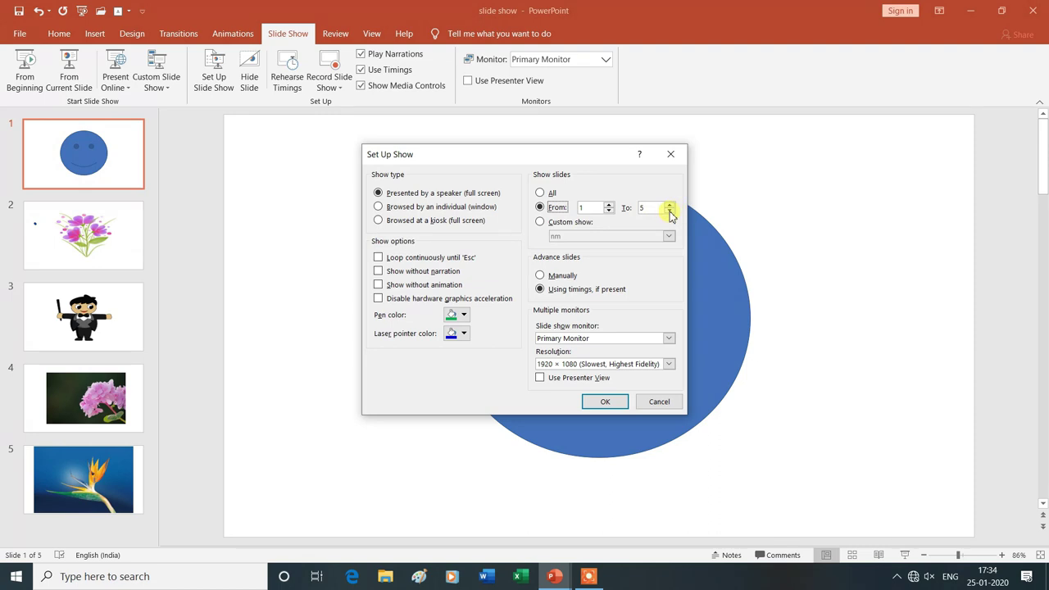
{"action": "double_click", "coordinate": [670, 212]}
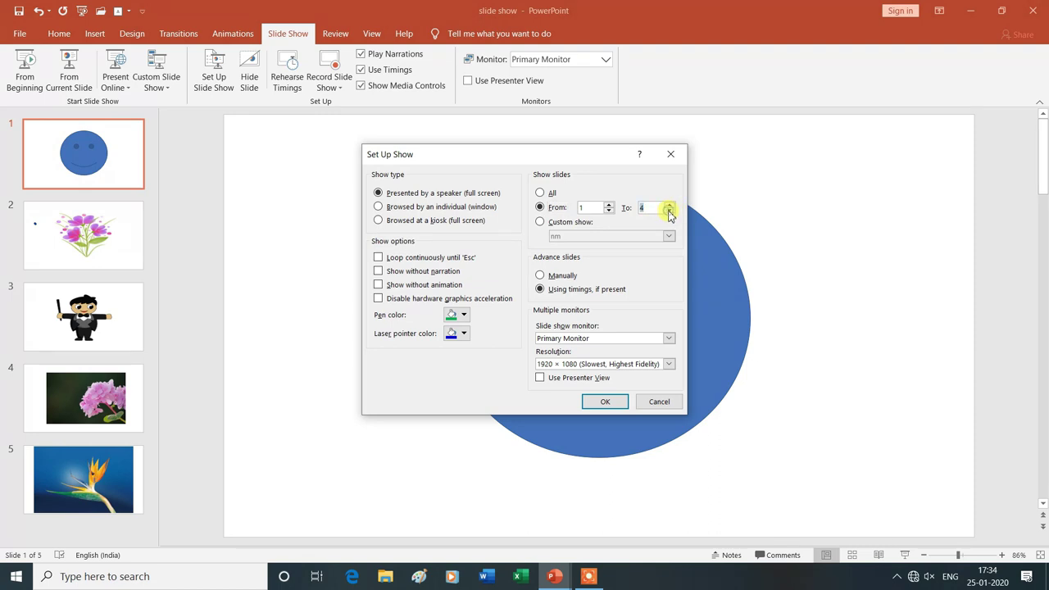
{"action": "left_click", "coordinate": [606, 402]}
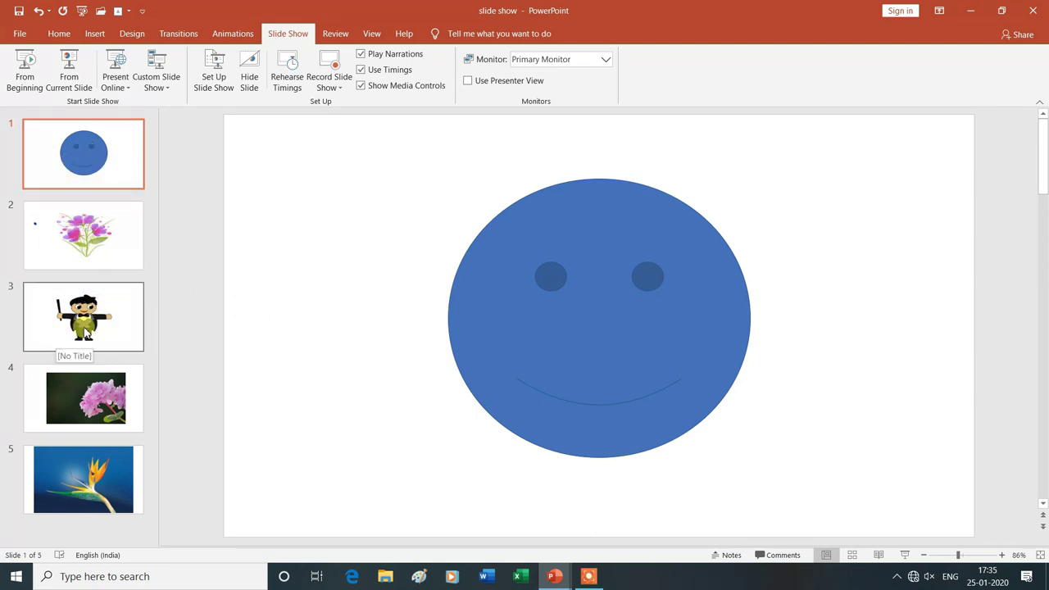
{"action": "left_click", "coordinate": [905, 555]}
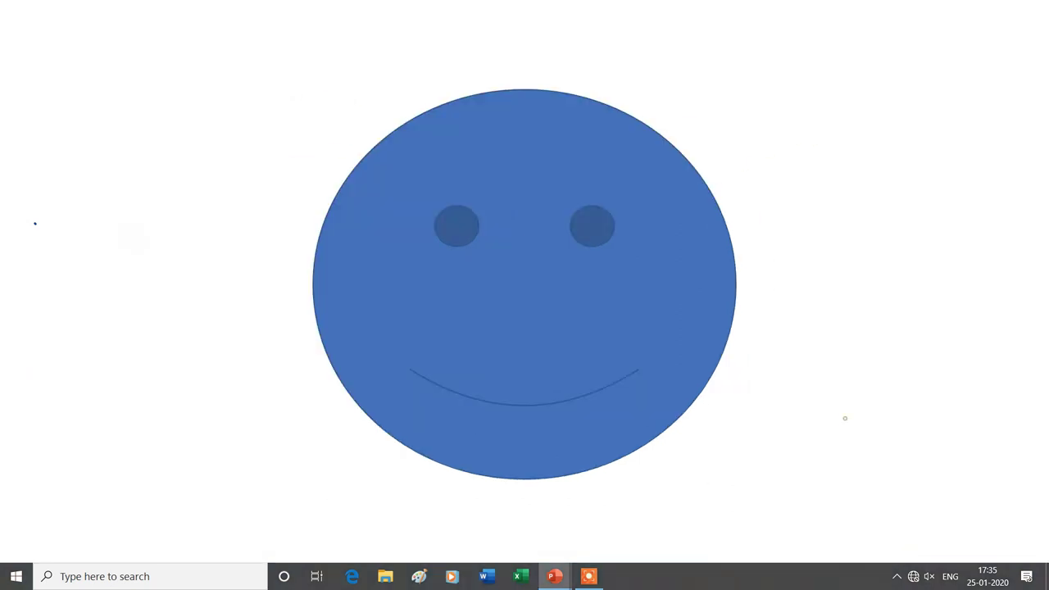
{"action": "left_click", "coordinate": [845, 418]}
{"action": "left_click", "coordinate": [846, 418]}
{"action": "left_click", "coordinate": [846, 418]}
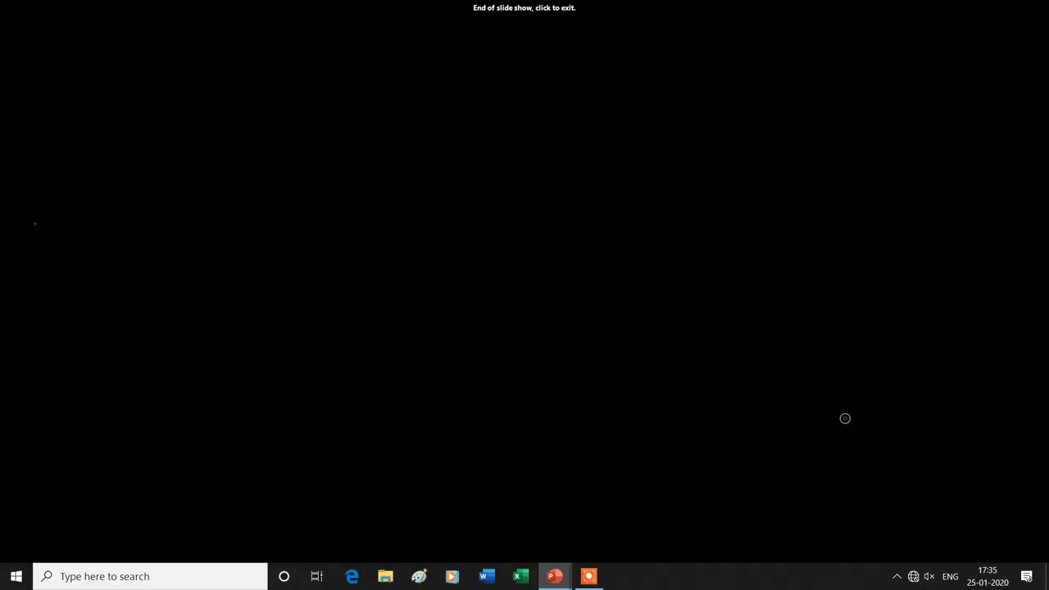
{"action": "left_click", "coordinate": [845, 419]}
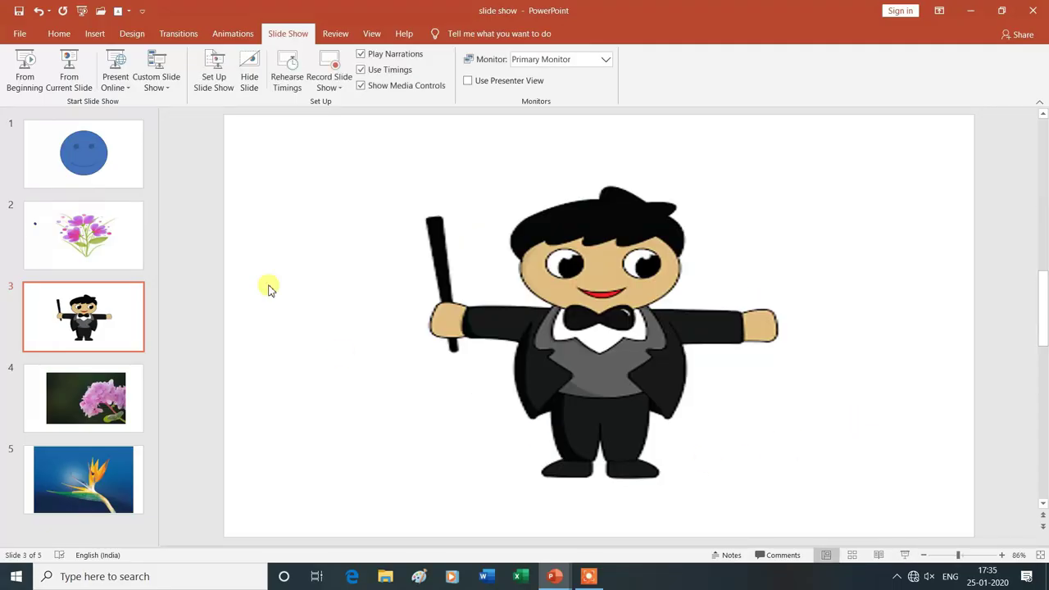
Step: In Set Up Show, select the custom show 'nm' and confirm
{"action": "left_click", "coordinate": [213, 77]}
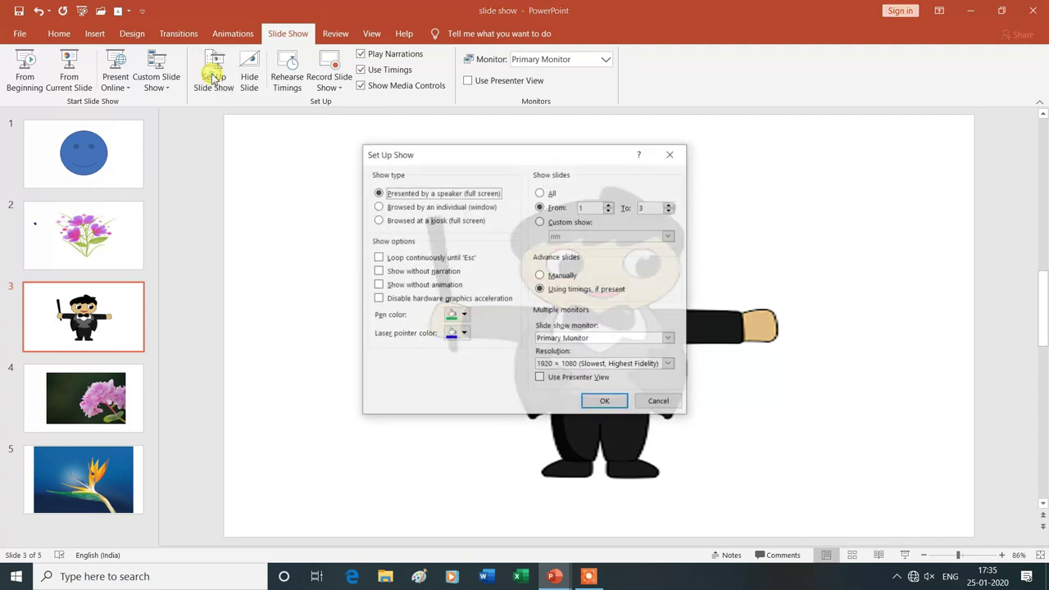
{"action": "left_click", "coordinate": [542, 222]}
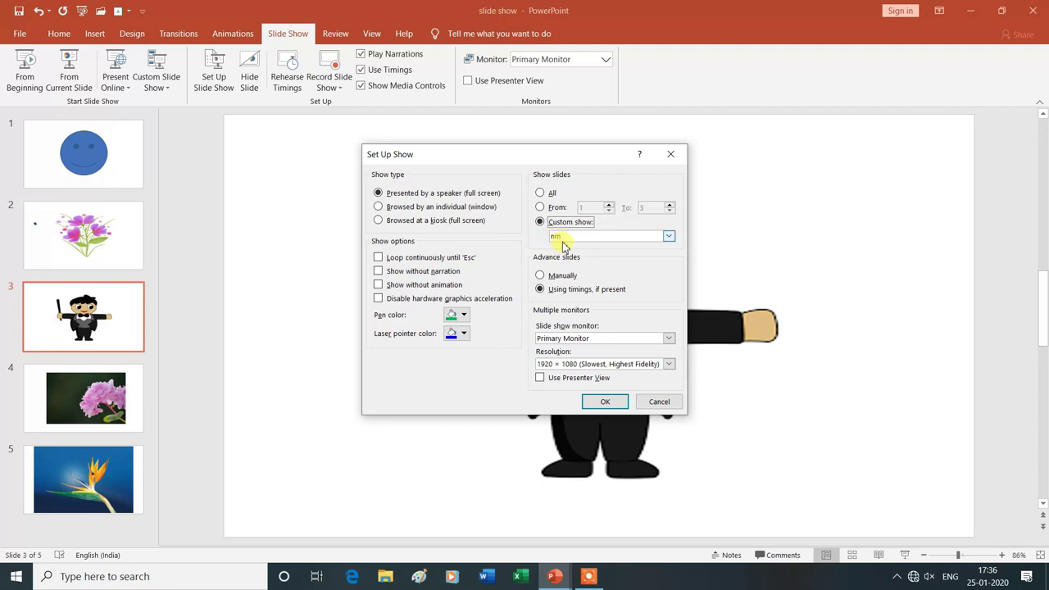
{"action": "left_click", "coordinate": [670, 237]}
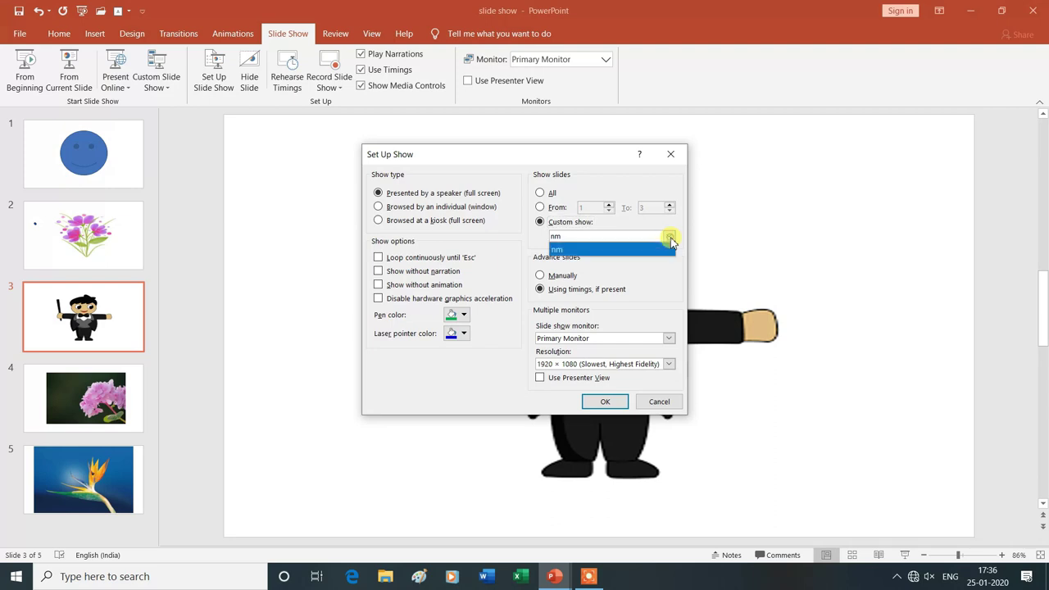
{"action": "left_click", "coordinate": [602, 252]}
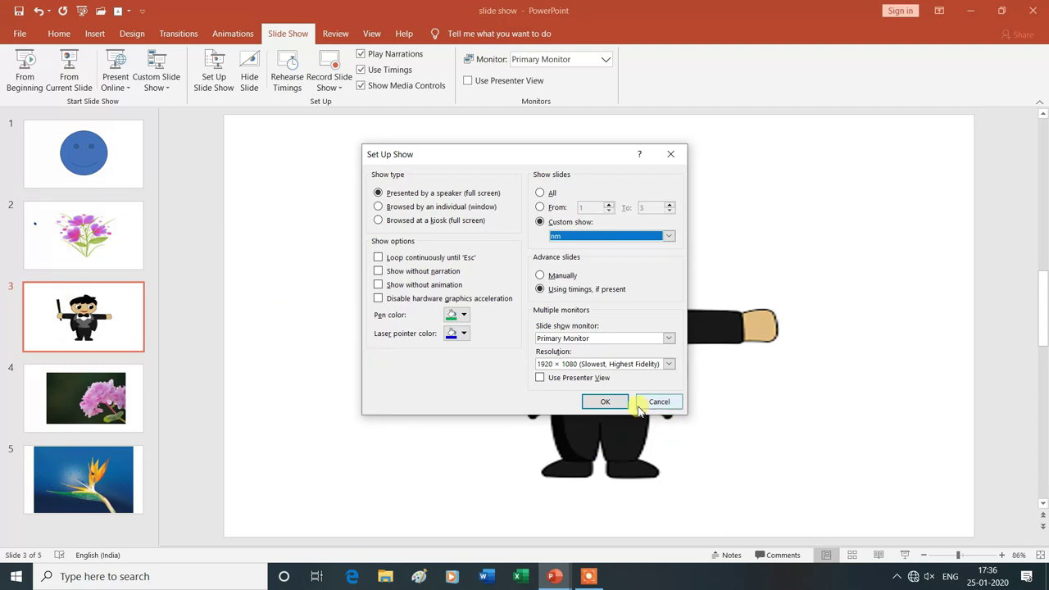
{"action": "left_click", "coordinate": [607, 401]}
{"action": "scroll", "coordinate": [566, 396], "scroll_direction": "up", "scroll_amount": 2}
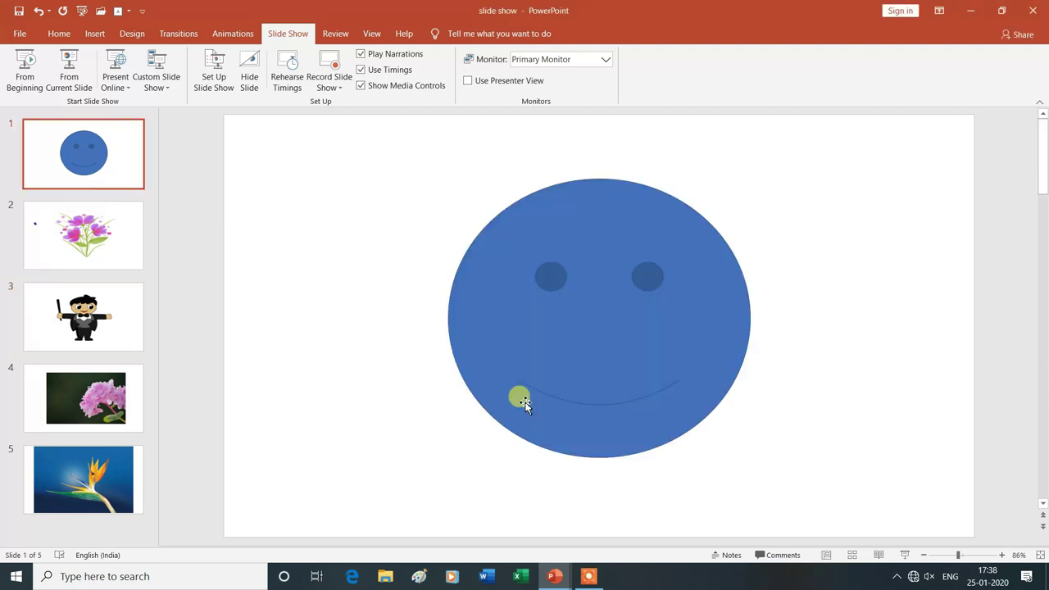
Step: Play custom show nm from the smiley through magician and bird-of-paradise slides, then exit
{"action": "left_click", "coordinate": [905, 556]}
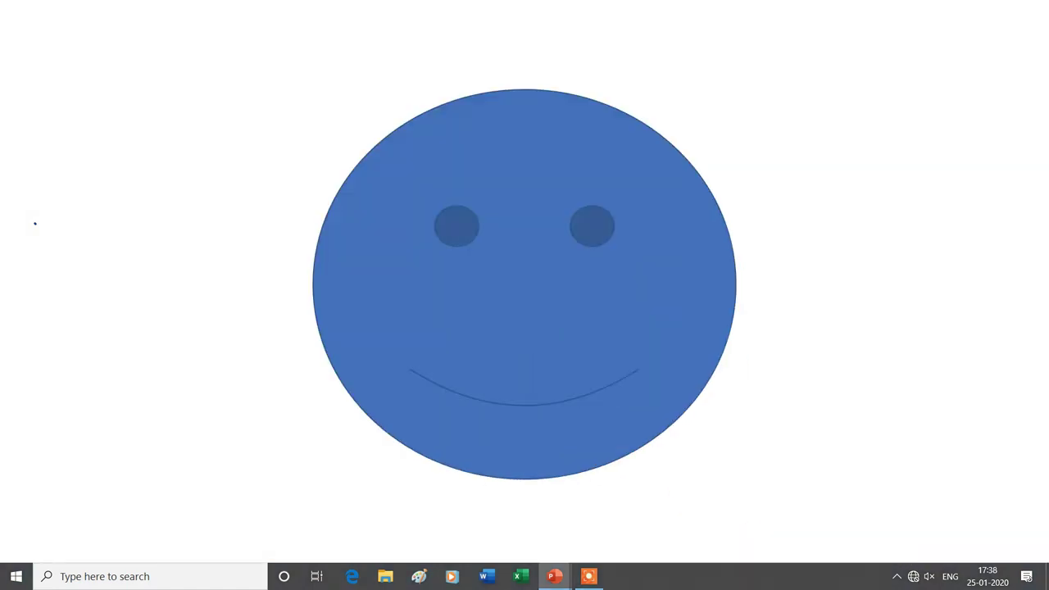
{"action": "left_click", "coordinate": [876, 362]}
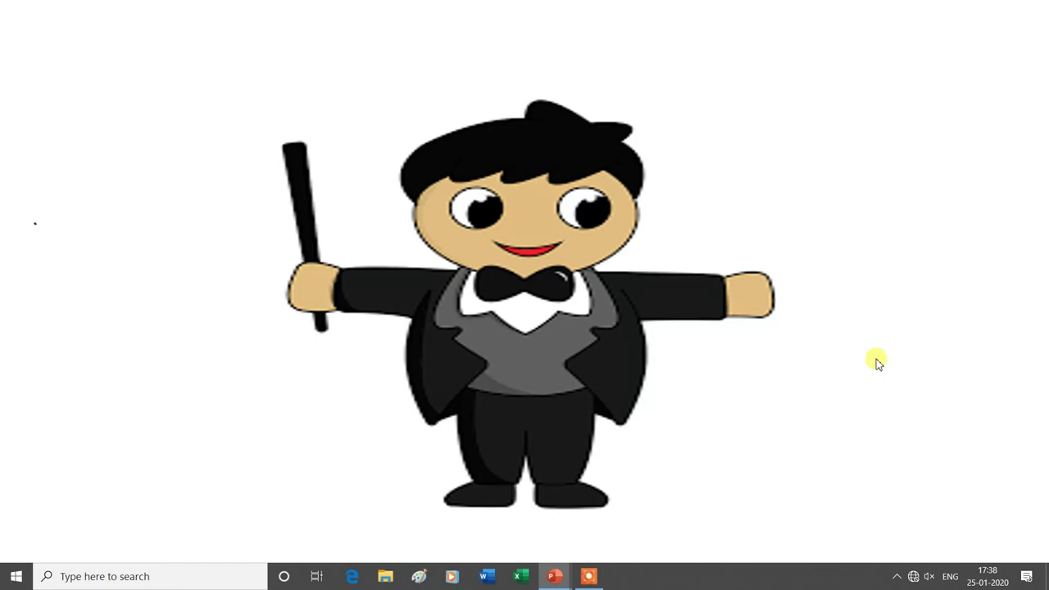
{"action": "left_click", "coordinate": [875, 362]}
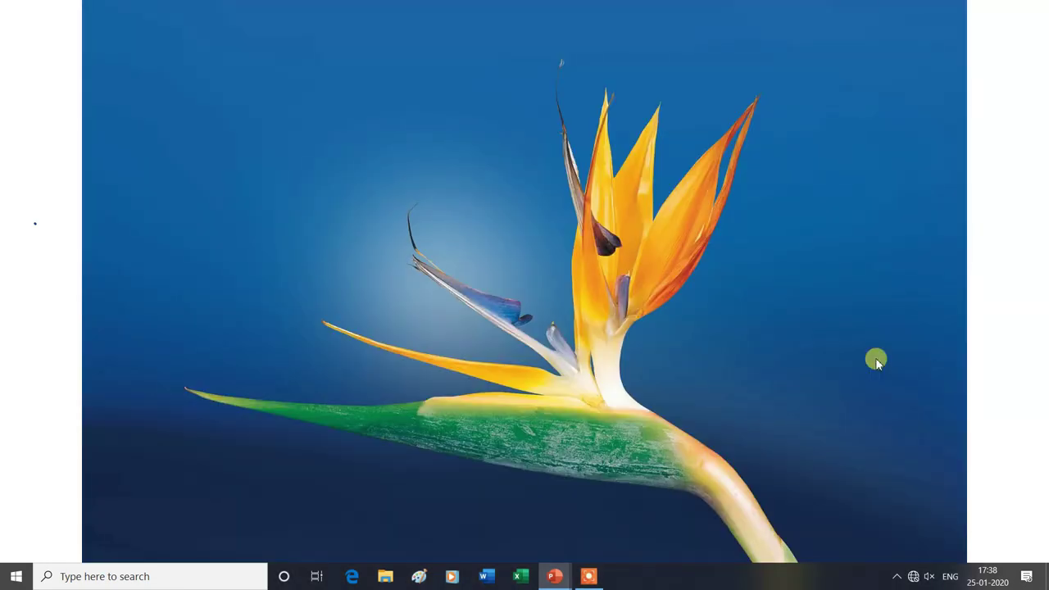
{"action": "left_click", "coordinate": [876, 362]}
{"action": "left_click", "coordinate": [876, 362]}
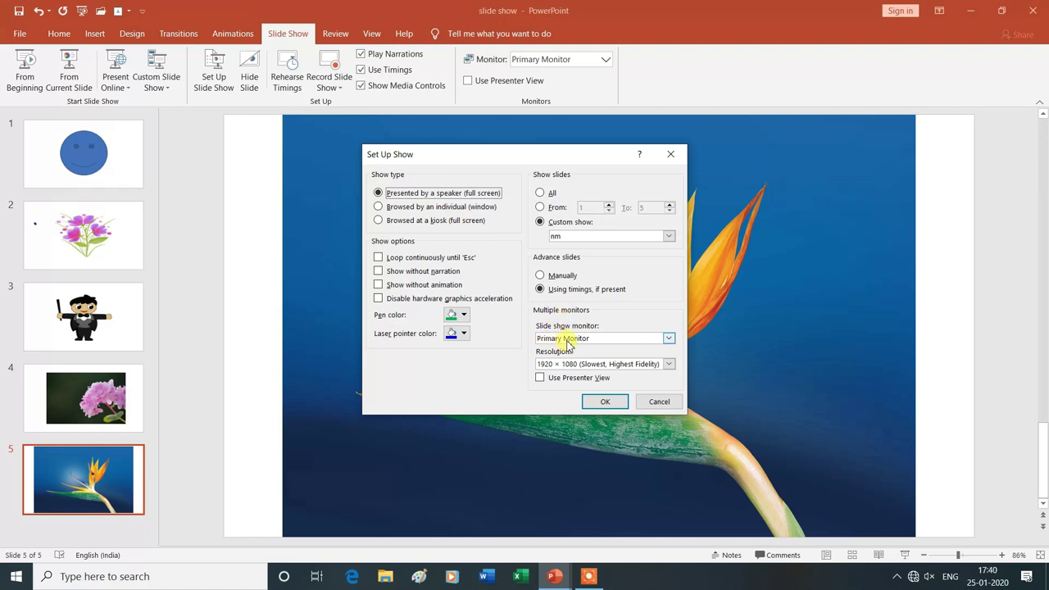
Step: Check Primary Monitor and 1920 × 1080 resolution, then cancel Set Up Show
{"action": "left_click", "coordinate": [667, 338]}
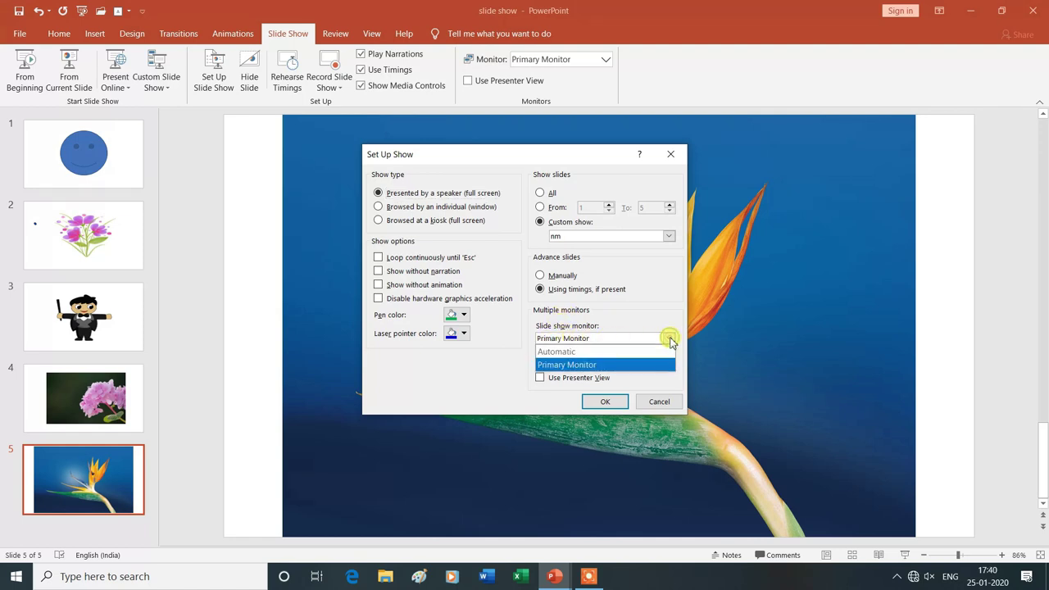
{"action": "left_click", "coordinate": [587, 366]}
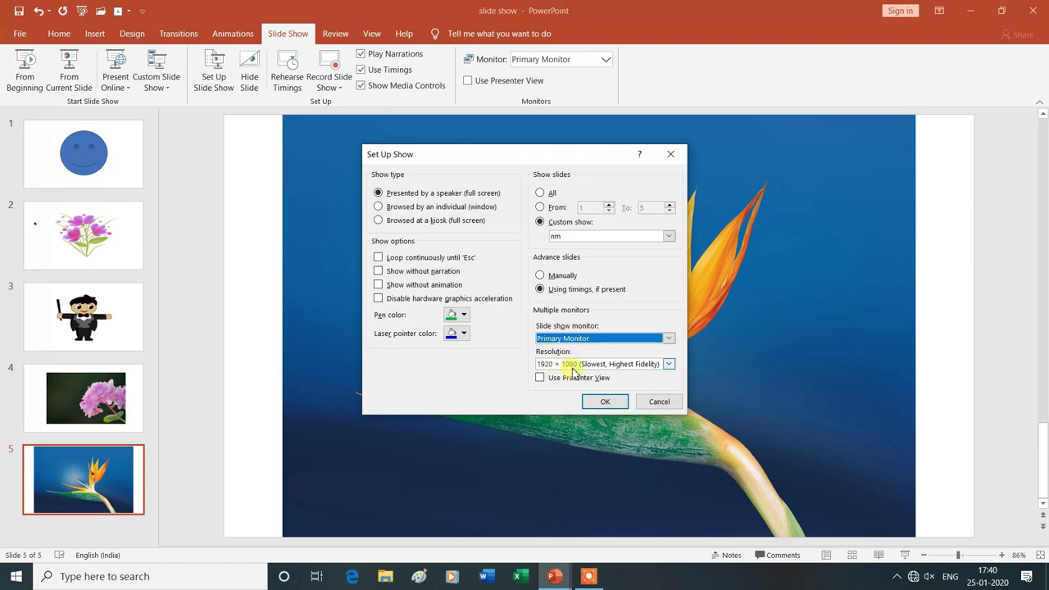
{"action": "left_click", "coordinate": [546, 366]}
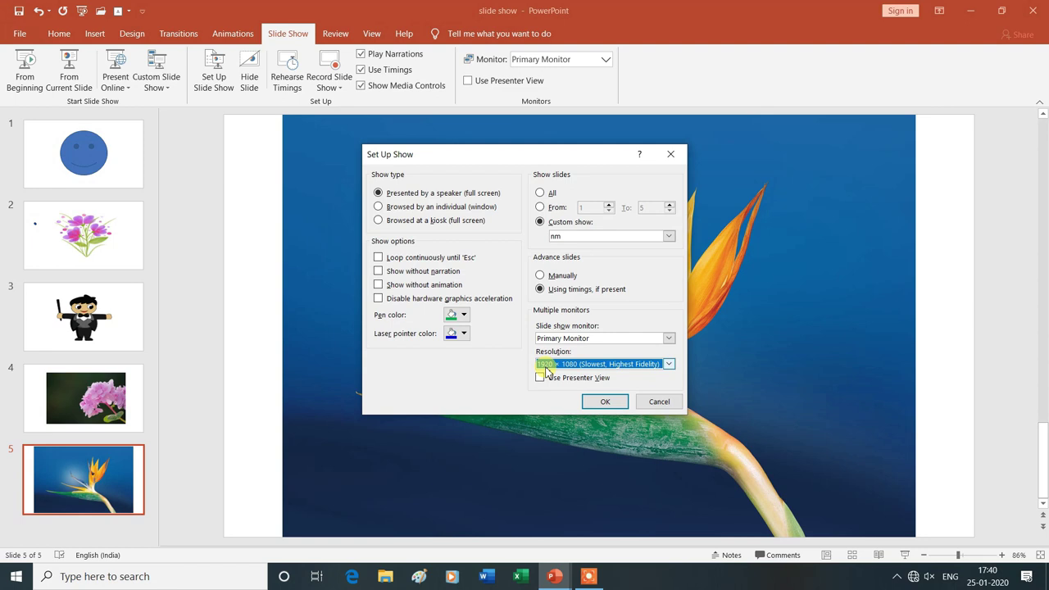
{"action": "left_click", "coordinate": [670, 365]}
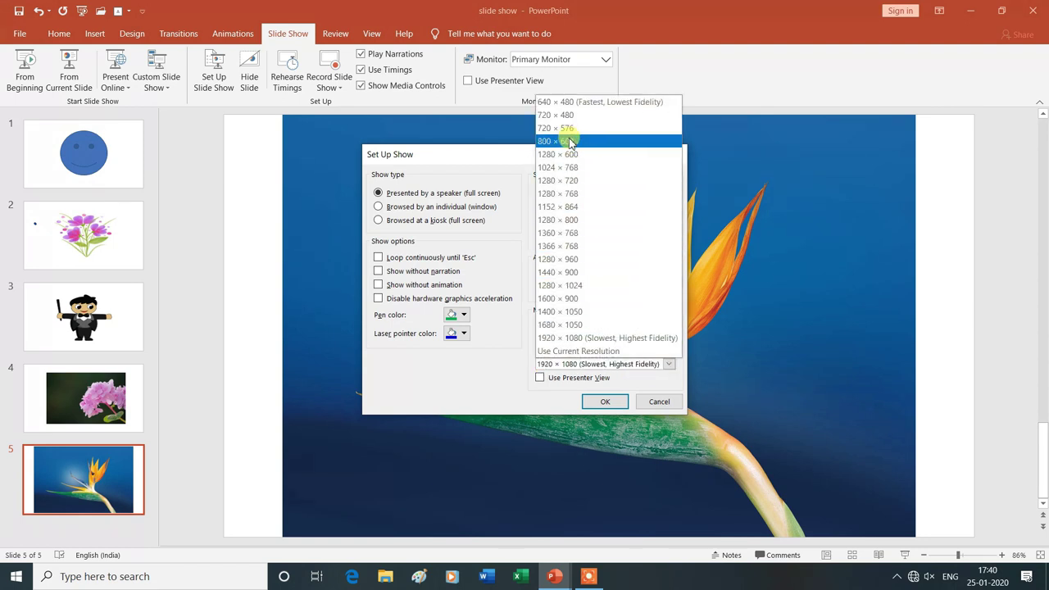
{"action": "left_click", "coordinate": [492, 382]}
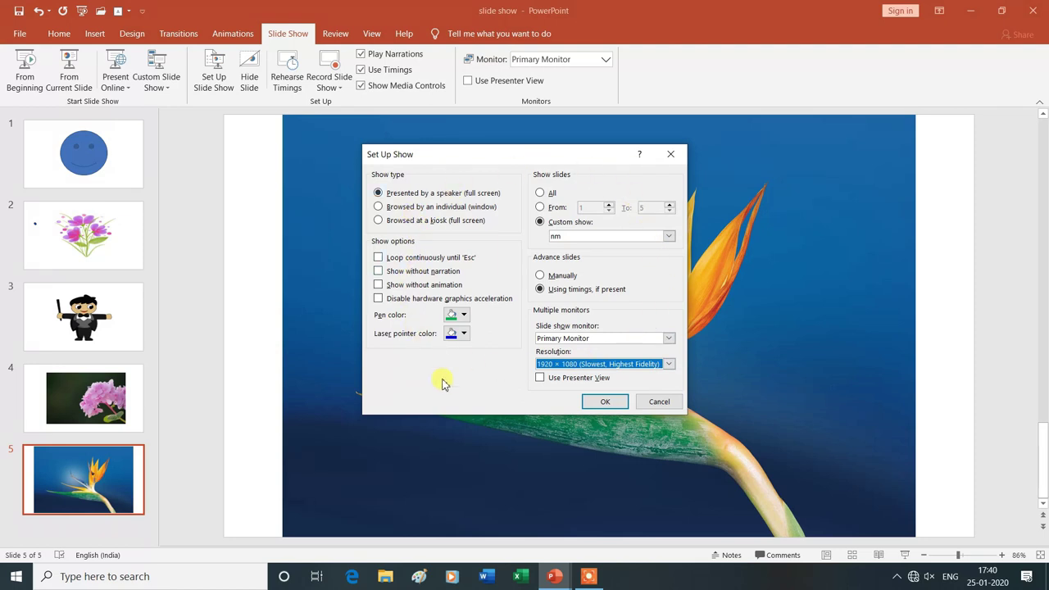
{"action": "left_click", "coordinate": [660, 402]}
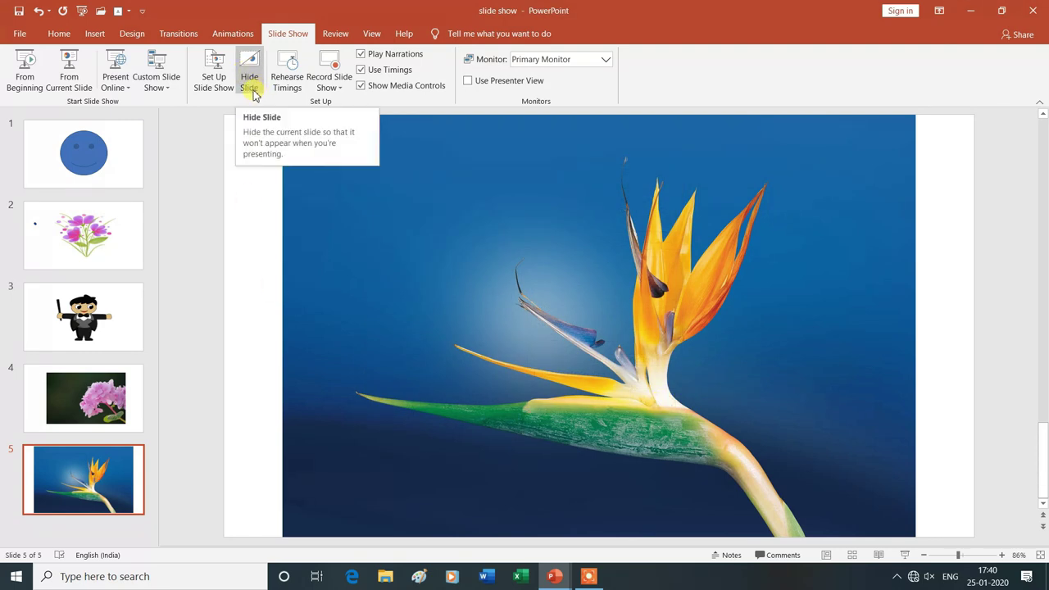
Step: Hide slide 2, the flower bouquet, then reselect slide 1
{"action": "key", "text": "Home"}
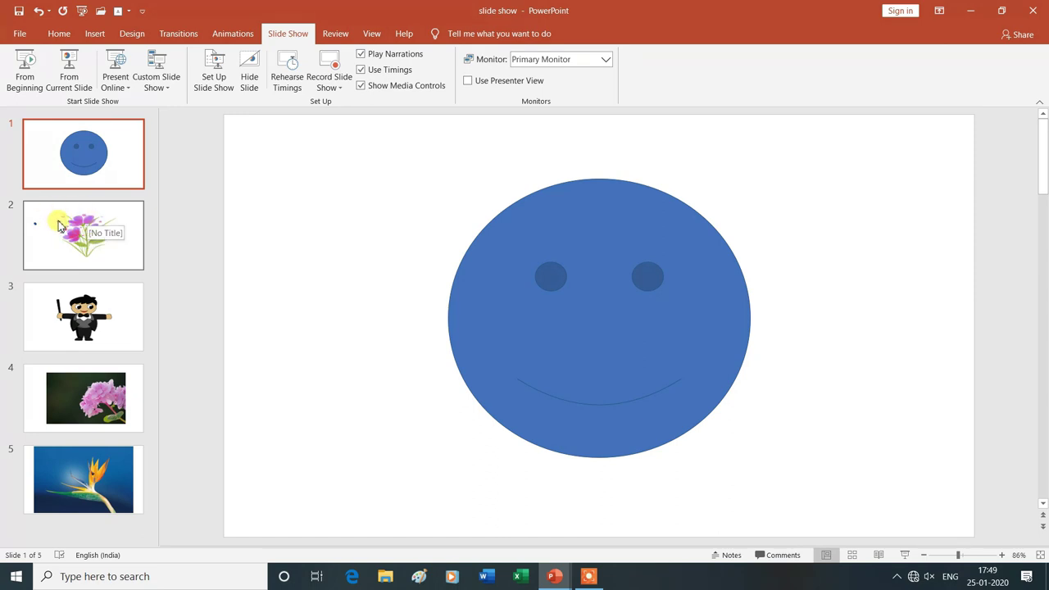
{"action": "left_click", "coordinate": [59, 226]}
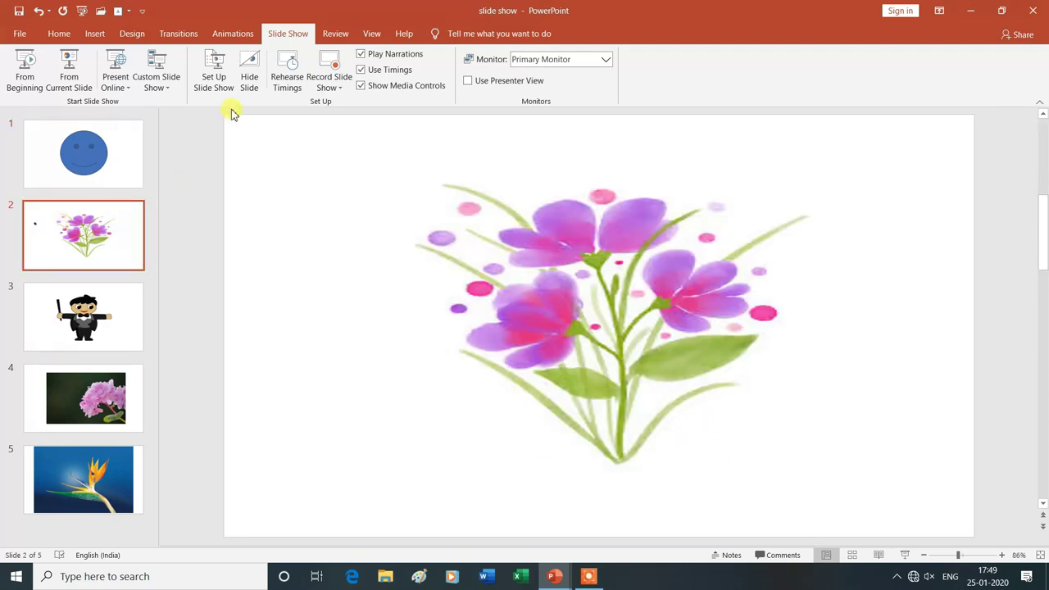
{"action": "left_click", "coordinate": [250, 74]}
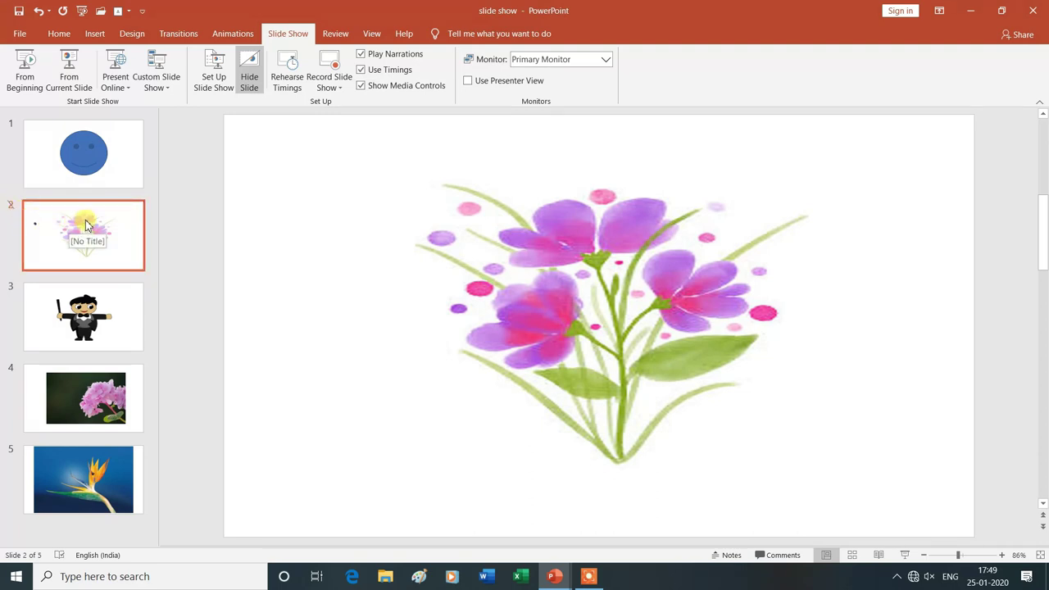
{"action": "left_click", "coordinate": [45, 142]}
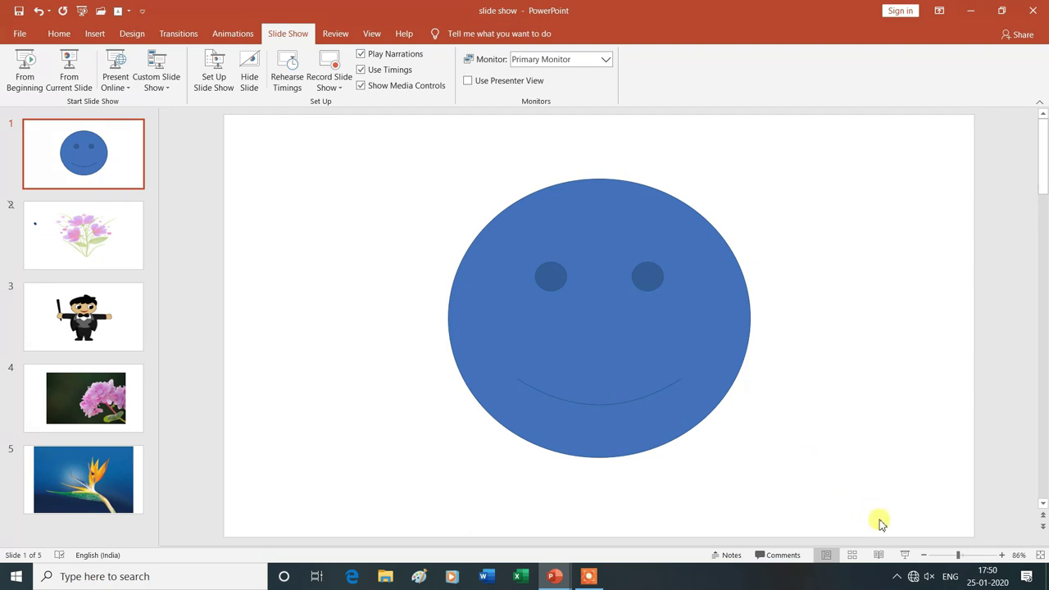
Step: Play the show from the smiley to the magician, past the pink flower and bird-of-paradise slides, then exit
{"action": "left_click", "coordinate": [906, 556]}
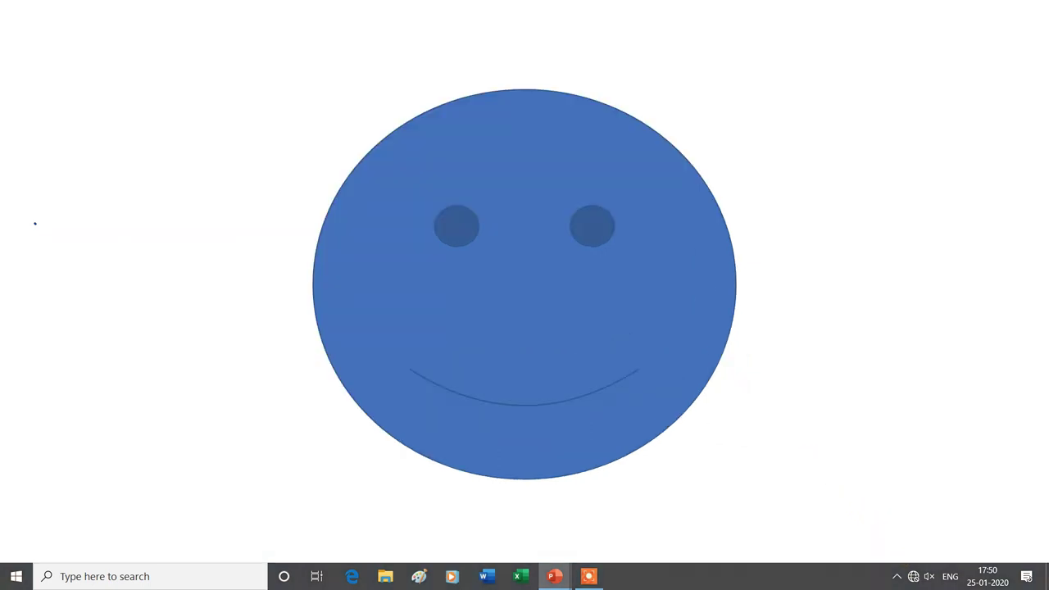
{"action": "left_click", "coordinate": [796, 319]}
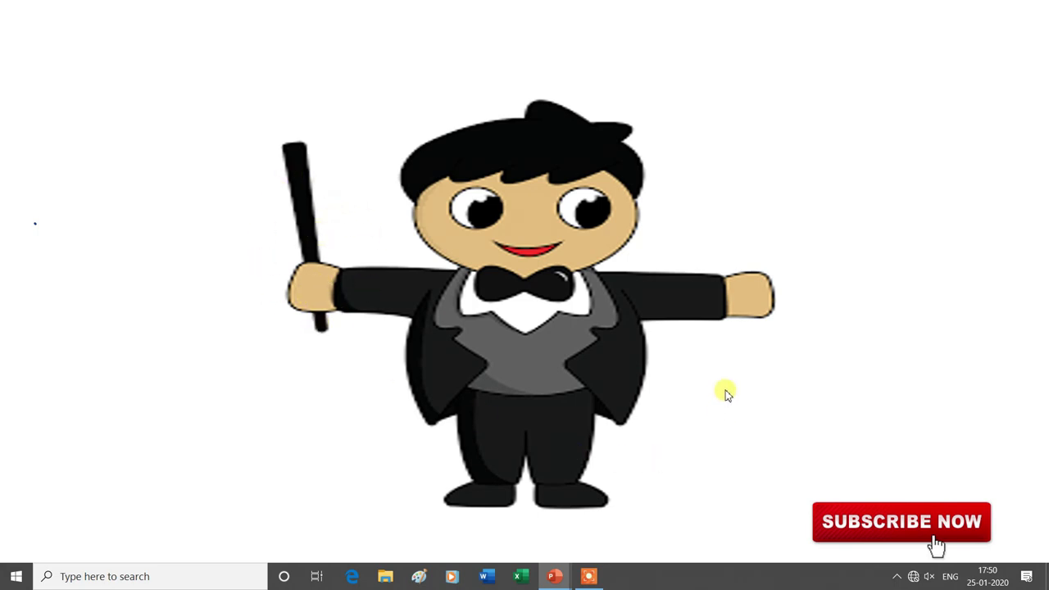
{"action": "left_click", "coordinate": [754, 384]}
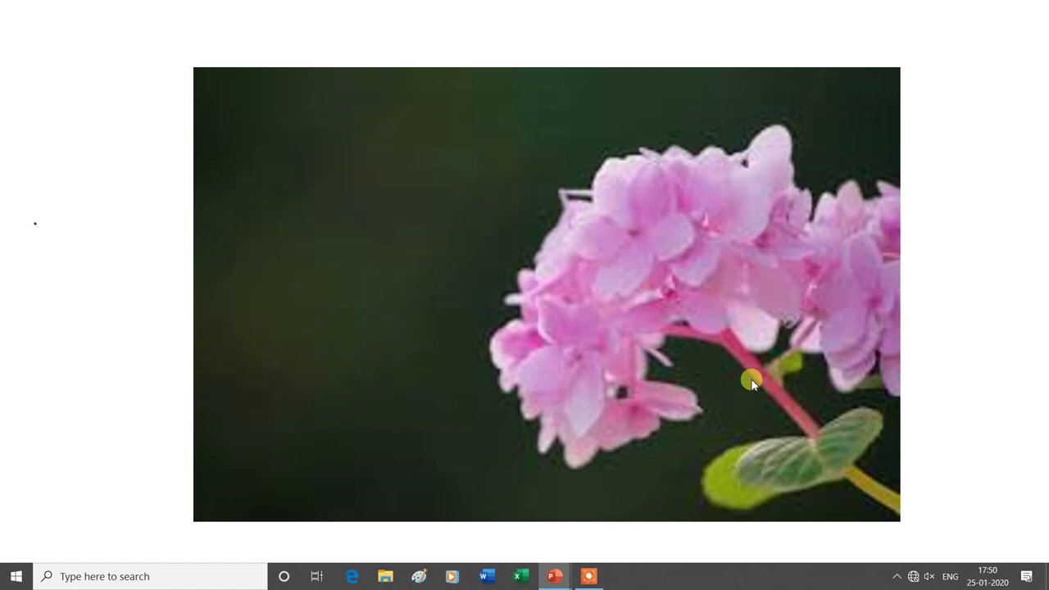
{"action": "left_click", "coordinate": [753, 384]}
{"action": "left_click", "coordinate": [753, 382]}
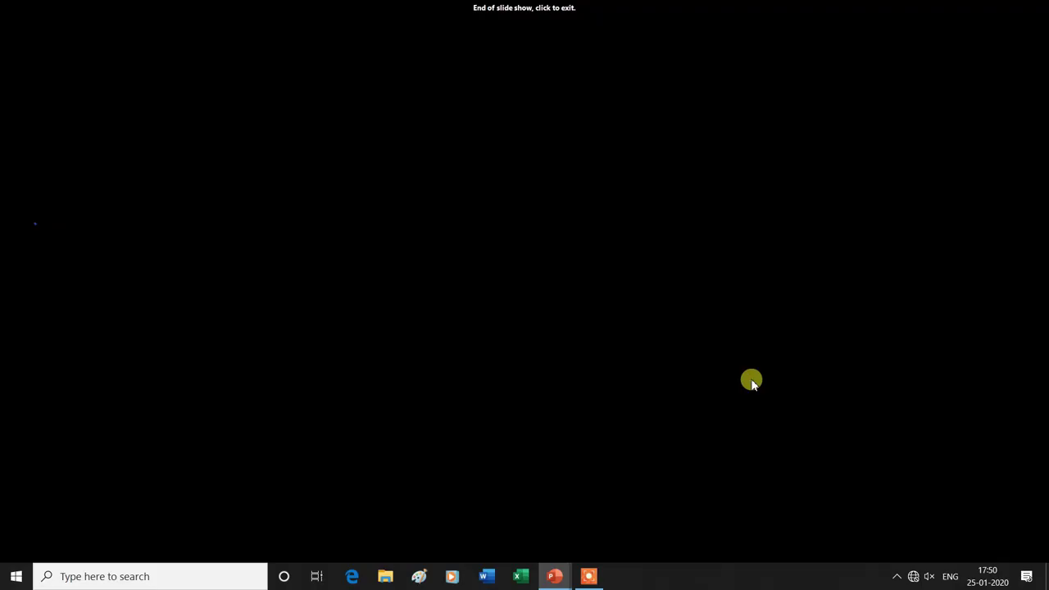
{"action": "left_click", "coordinate": [752, 381]}
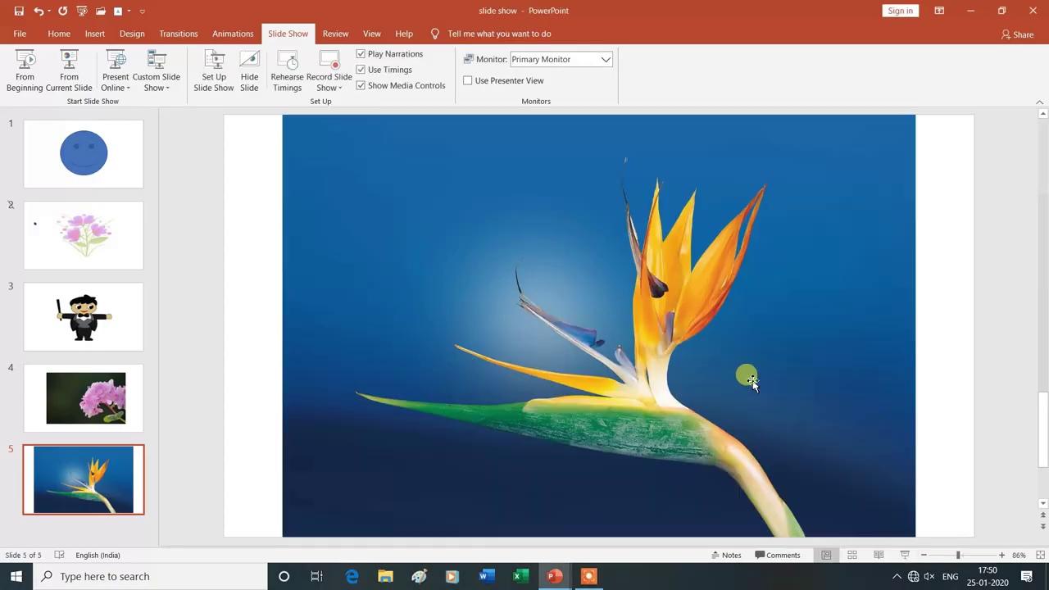
Step: Turn off Hide Slide on the flower bouquet slide 2, then return to slide 1
{"action": "left_click", "coordinate": [58, 228]}
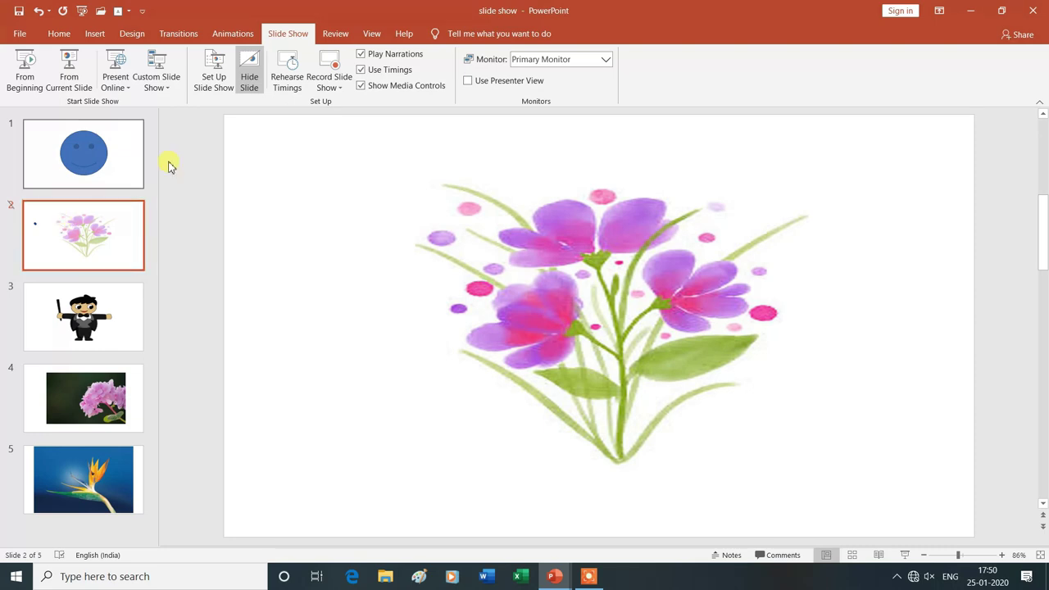
{"action": "left_click", "coordinate": [251, 76]}
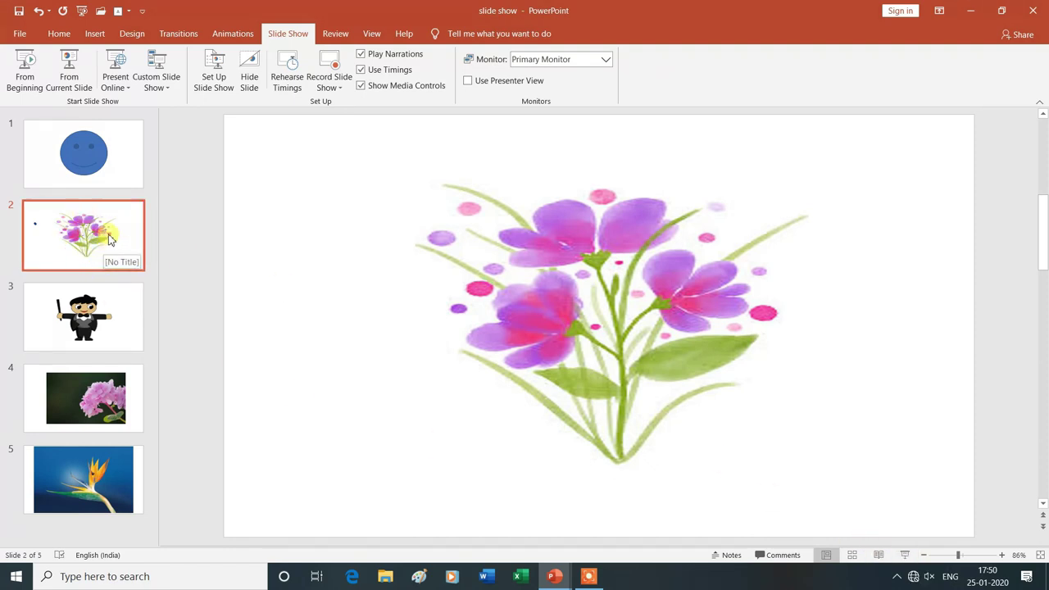
{"action": "left_click", "coordinate": [45, 158]}
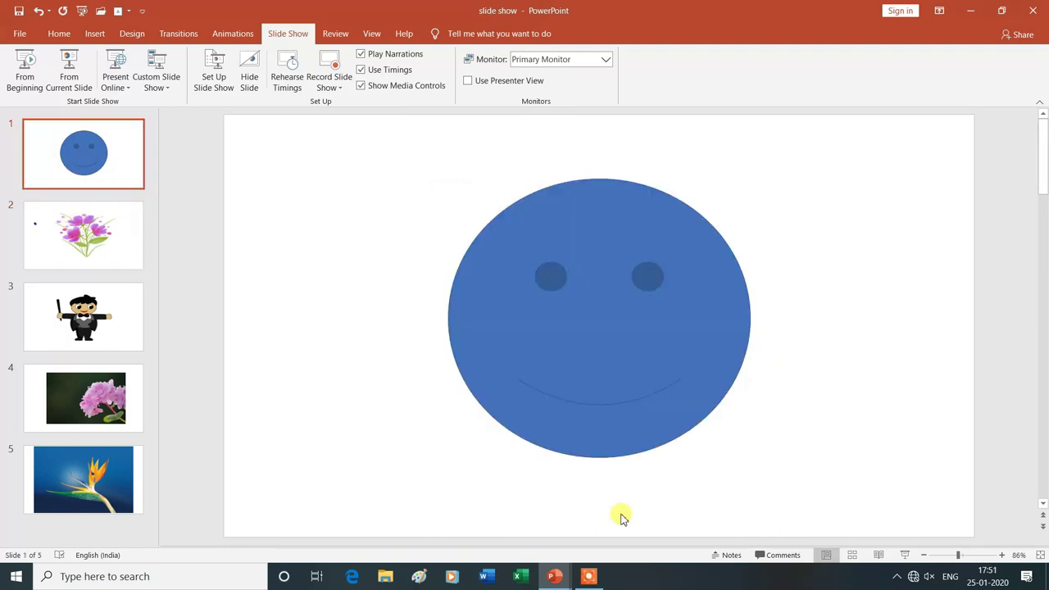
Step: Play the show from slide 1 through bouquet, magician, pink flower and bird-of-paradise slides, then exit
{"action": "left_click", "coordinate": [908, 557]}
{"action": "left_click", "coordinate": [809, 319]}
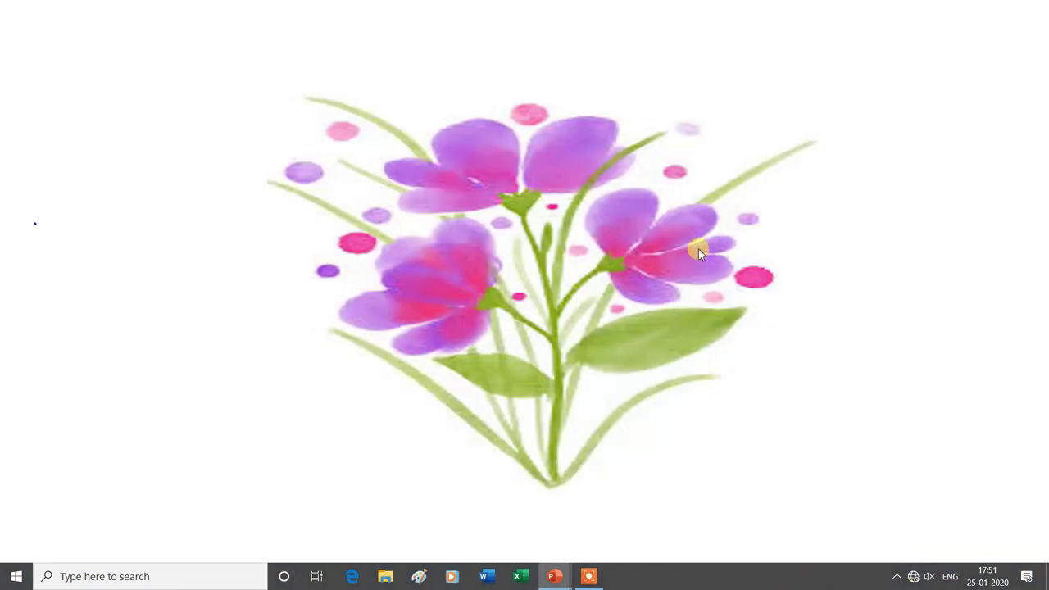
{"action": "left_click", "coordinate": [853, 322]}
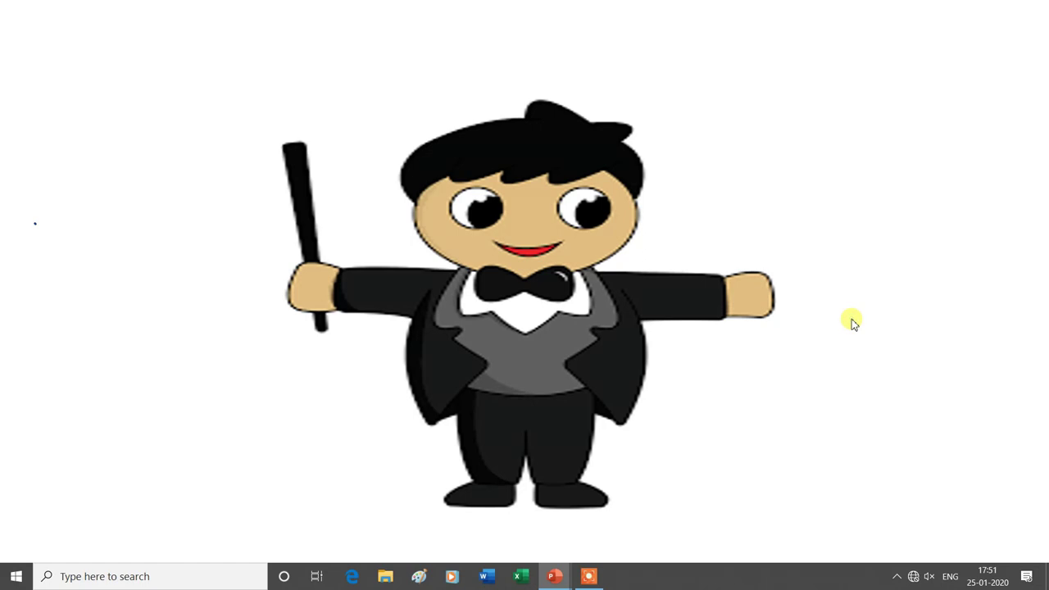
{"action": "left_click", "coordinate": [853, 323]}
{"action": "left_click", "coordinate": [852, 322]}
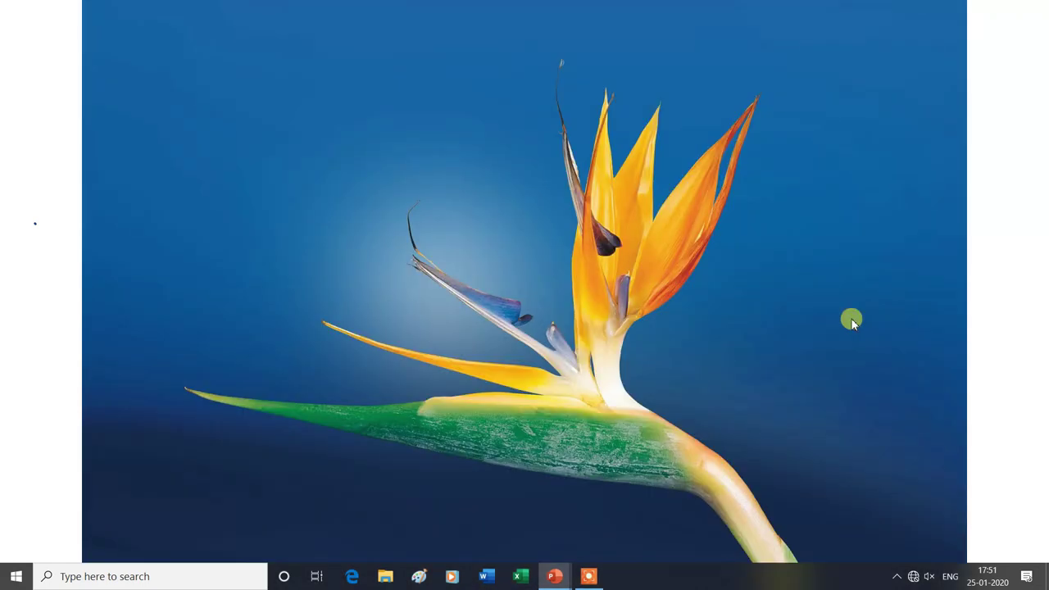
{"action": "left_click", "coordinate": [852, 322]}
{"action": "left_click", "coordinate": [852, 322]}
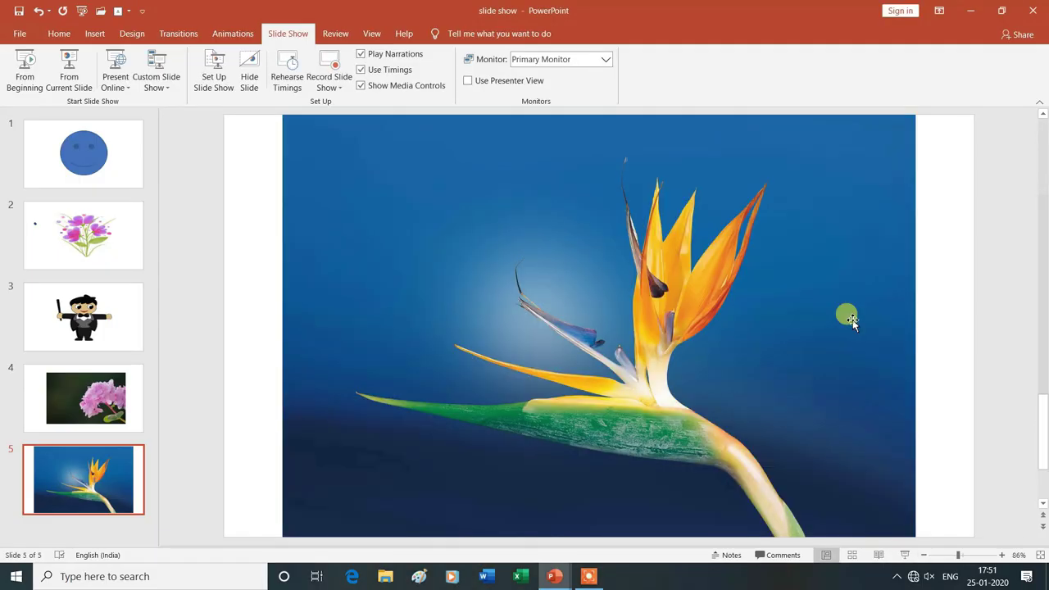